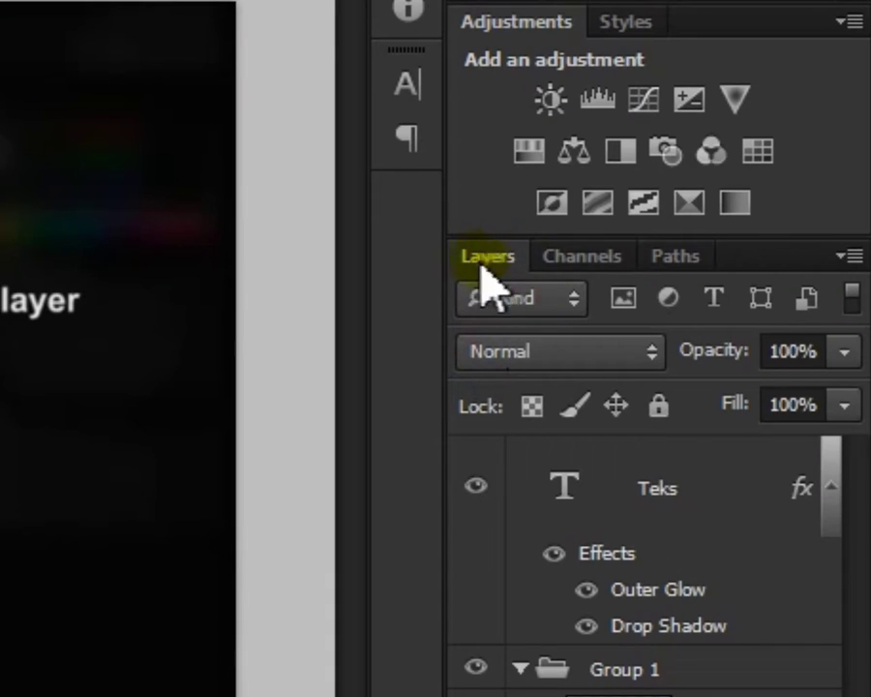
Step: View the document's channels and paths, and return to the layer list
{"action": "left_click", "coordinate": [581, 255]}
{"action": "left_click", "coordinate": [697, 256]}
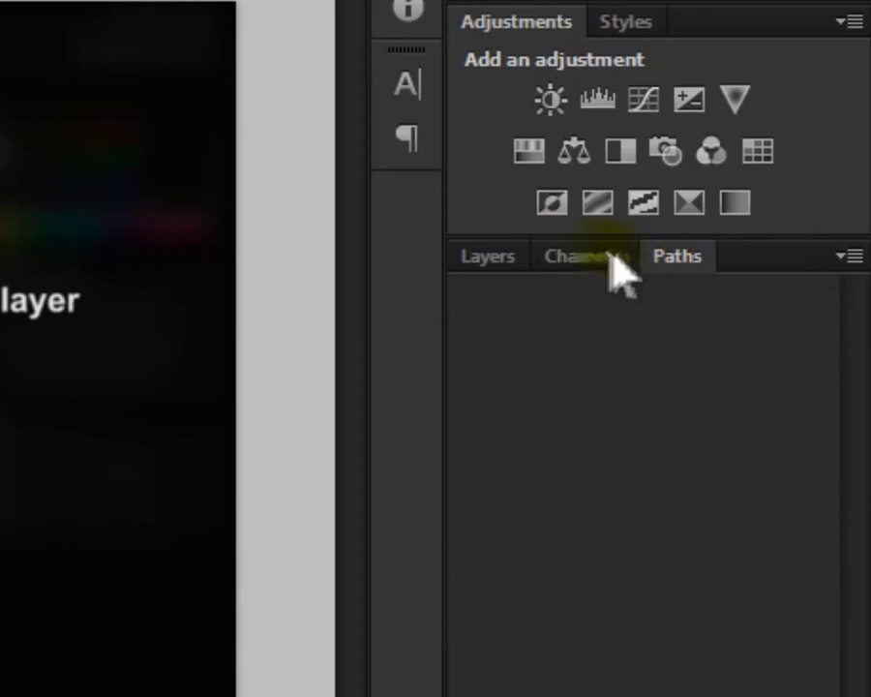
{"action": "left_click", "coordinate": [457, 255]}
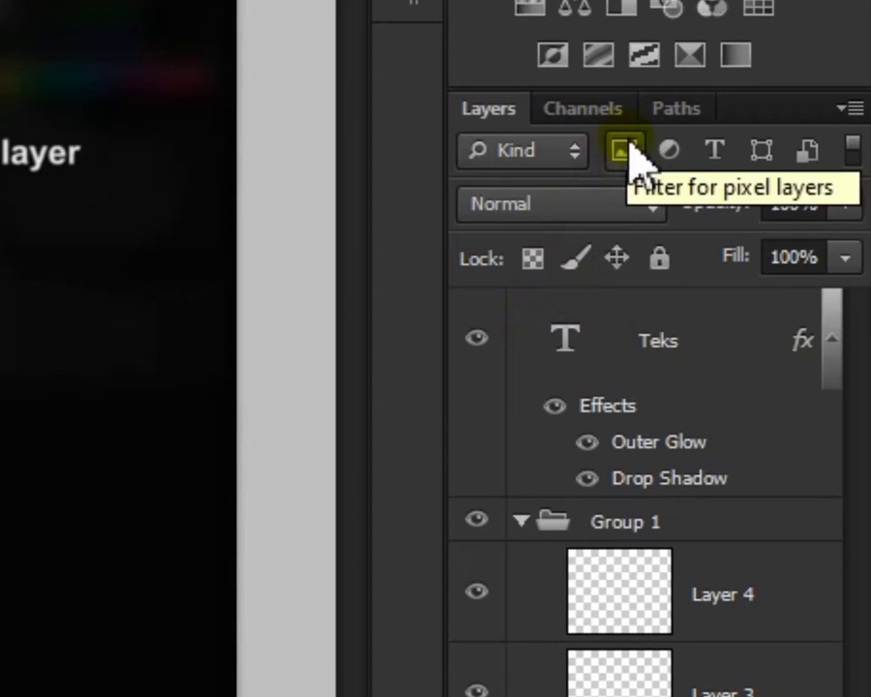
Step: Filter the layer list for pixel layers, adjustment layers and type layers in turn, clearing each filter after viewing it
{"action": "left_click", "coordinate": [738, 34]}
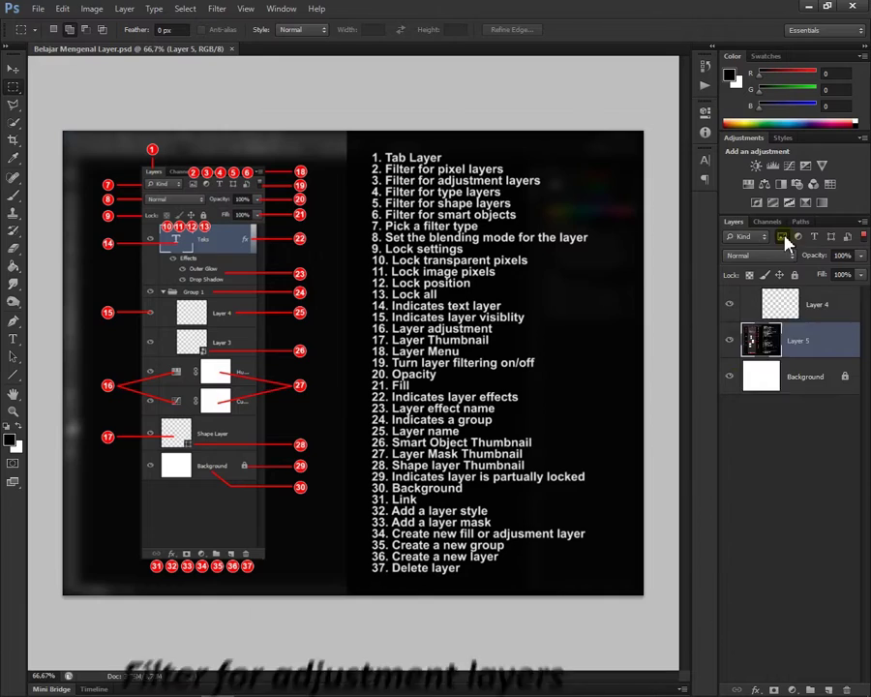
{"action": "left_click", "coordinate": [624, 150]}
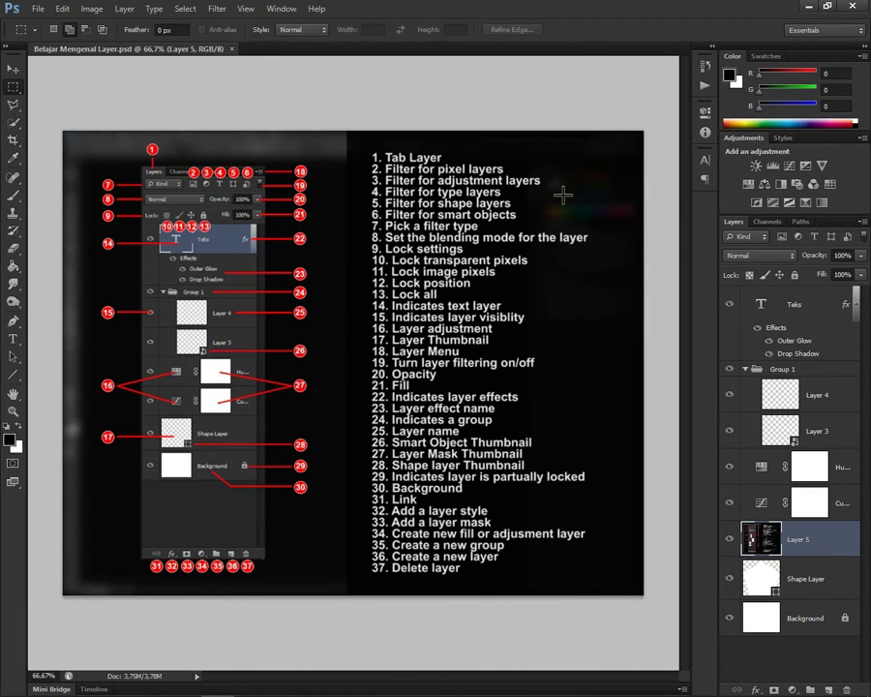
{"action": "left_click", "coordinate": [795, 237]}
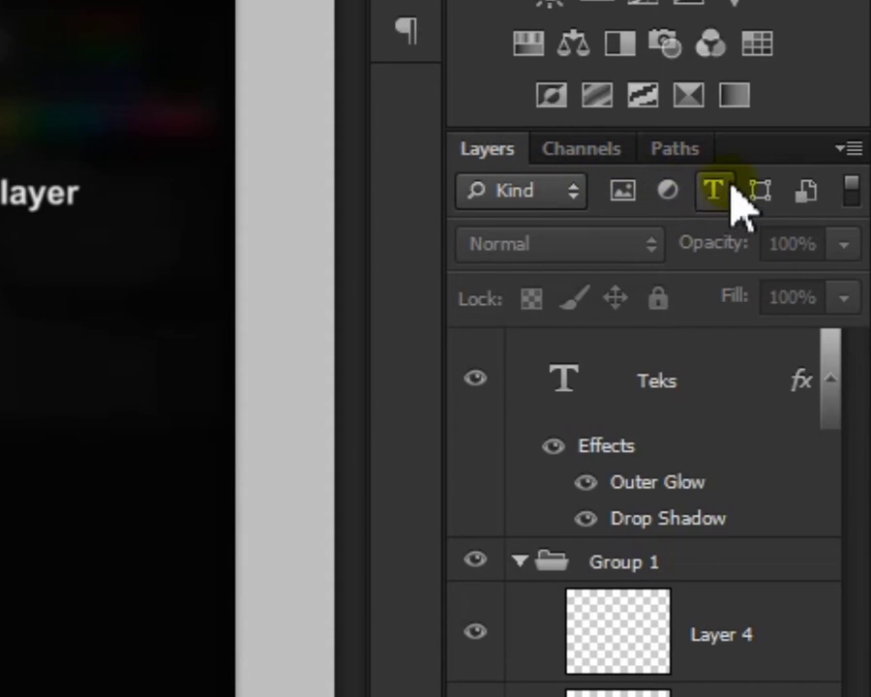
{"action": "left_click", "coordinate": [721, 191]}
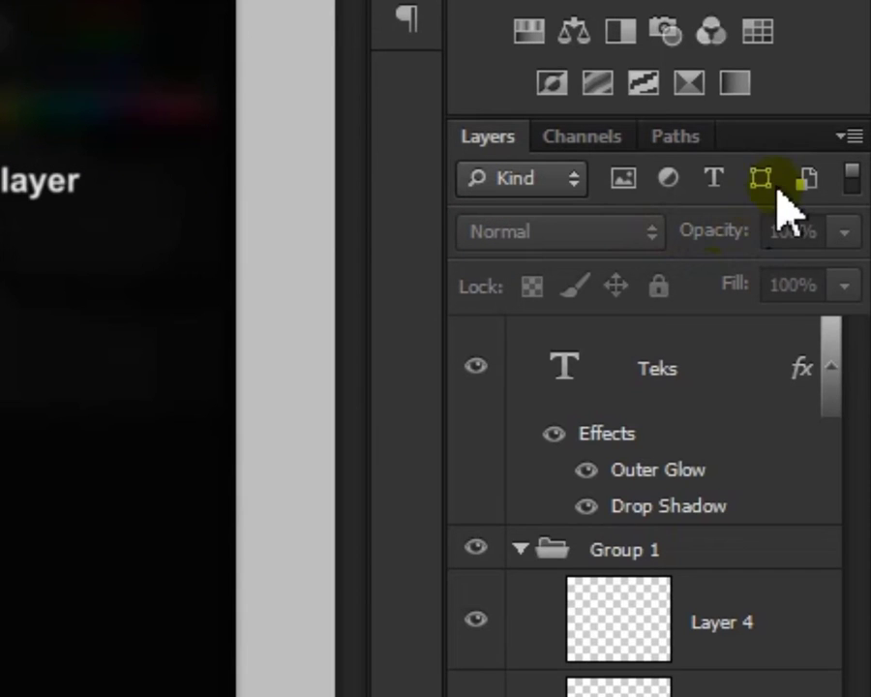
Step: Filter the layer list for shape layers and examine which shape drawing tools are available
{"action": "left_click", "coordinate": [831, 236]}
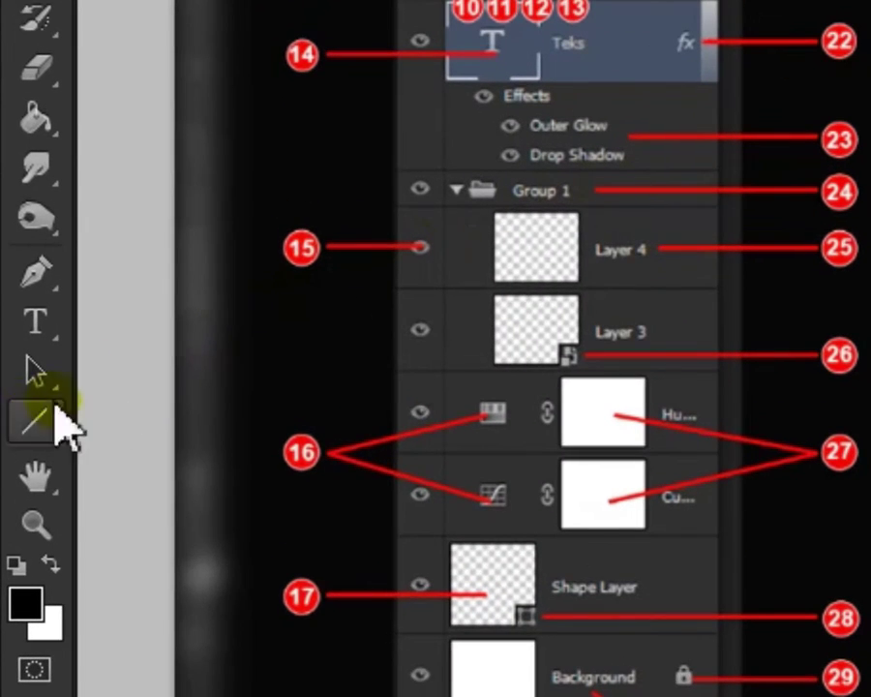
{"action": "right_click", "coordinate": [13, 375]}
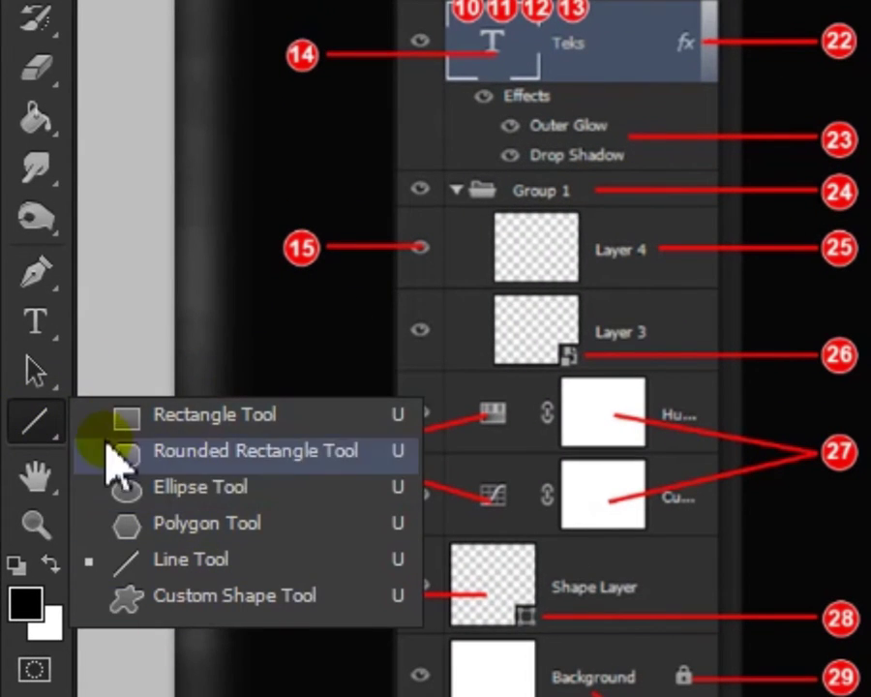
{"action": "left_click", "coordinate": [34, 423]}
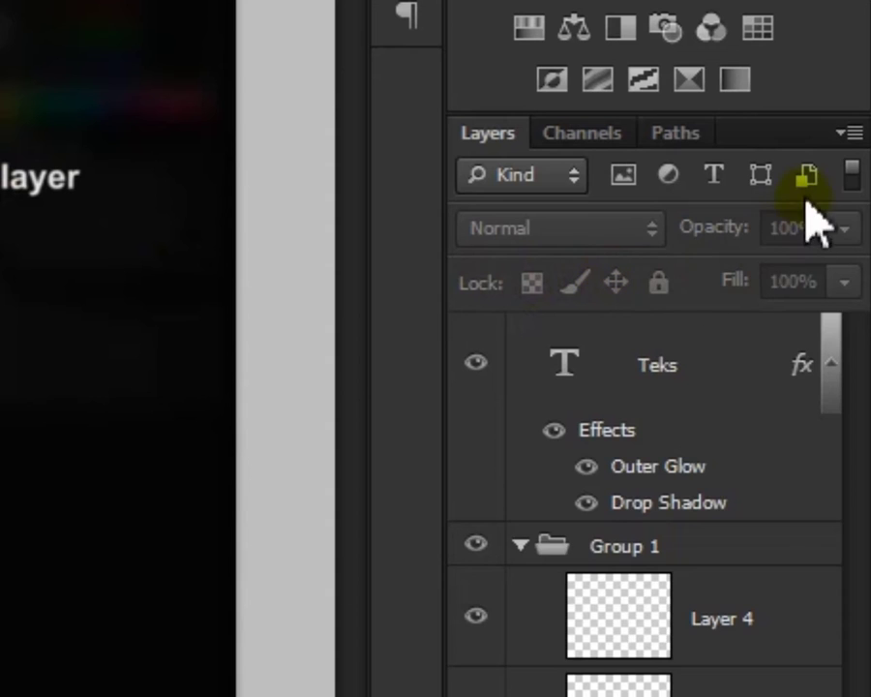
Step: Filter the layer list for smart objects and turn layer filtering off again
{"action": "left_click", "coordinate": [845, 237]}
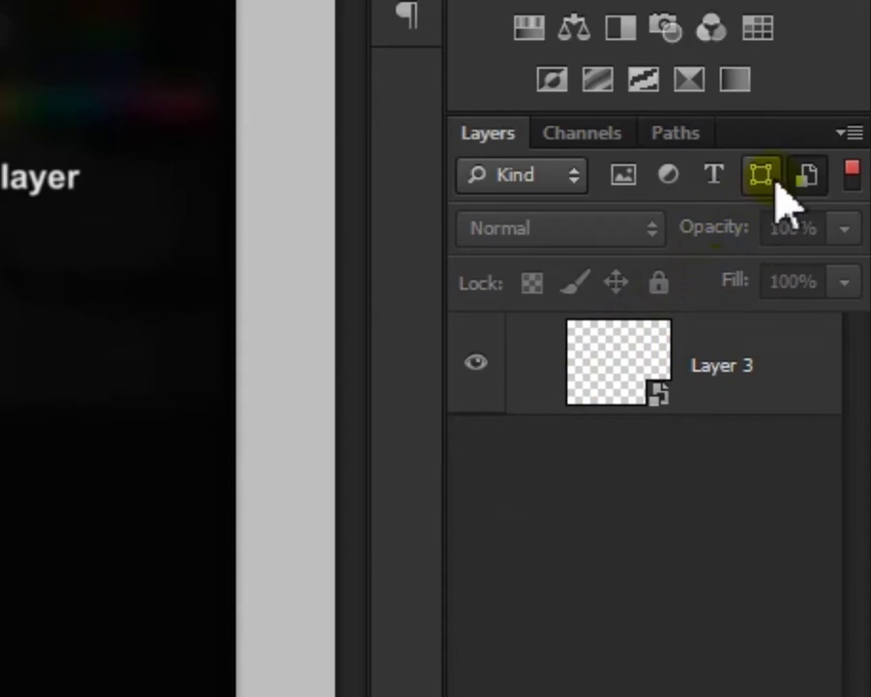
{"action": "left_click", "coordinate": [852, 172]}
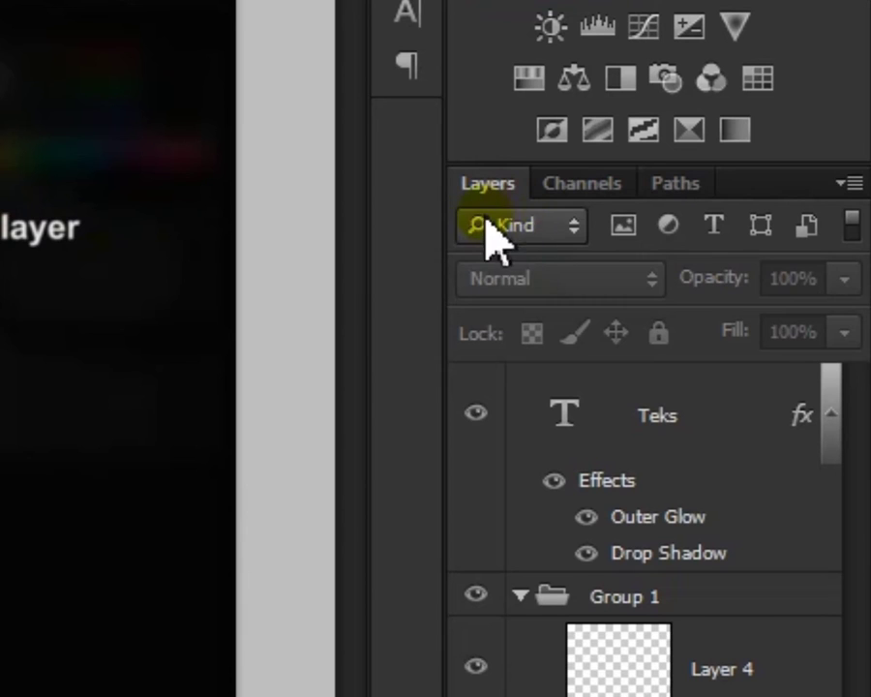
Step: Filter the layers by name for "Layer 4" and clear the search text
{"action": "left_click", "coordinate": [487, 223]}
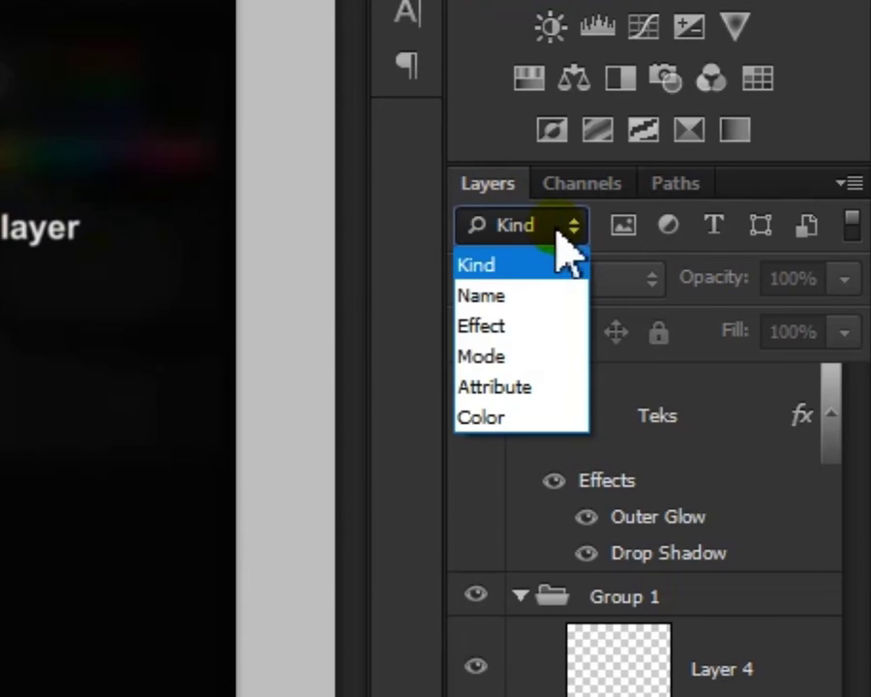
{"action": "left_click", "coordinate": [557, 296]}
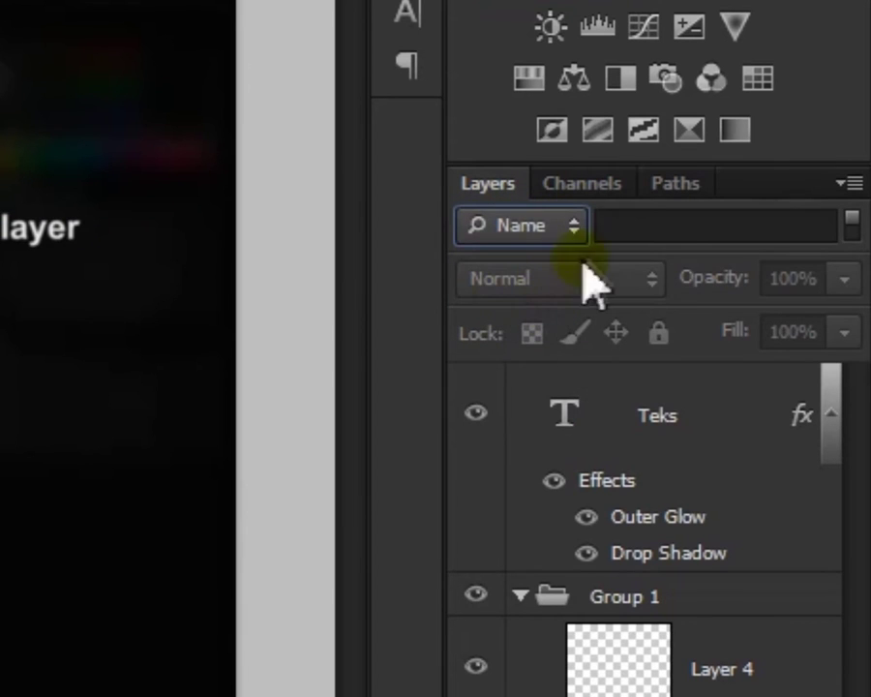
{"action": "left_click", "coordinate": [658, 230]}
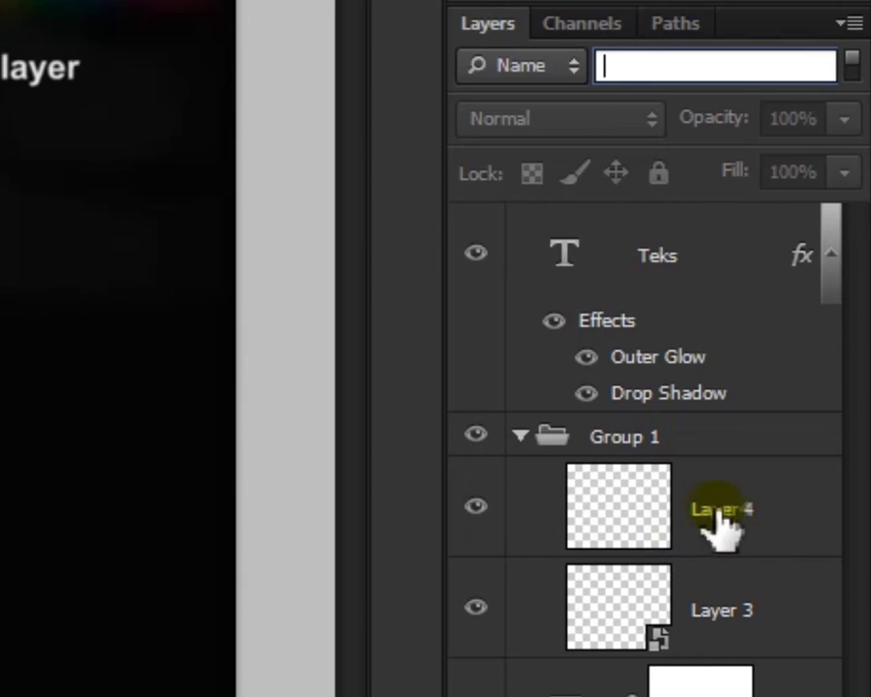
{"action": "type", "text": "Layer 4"}
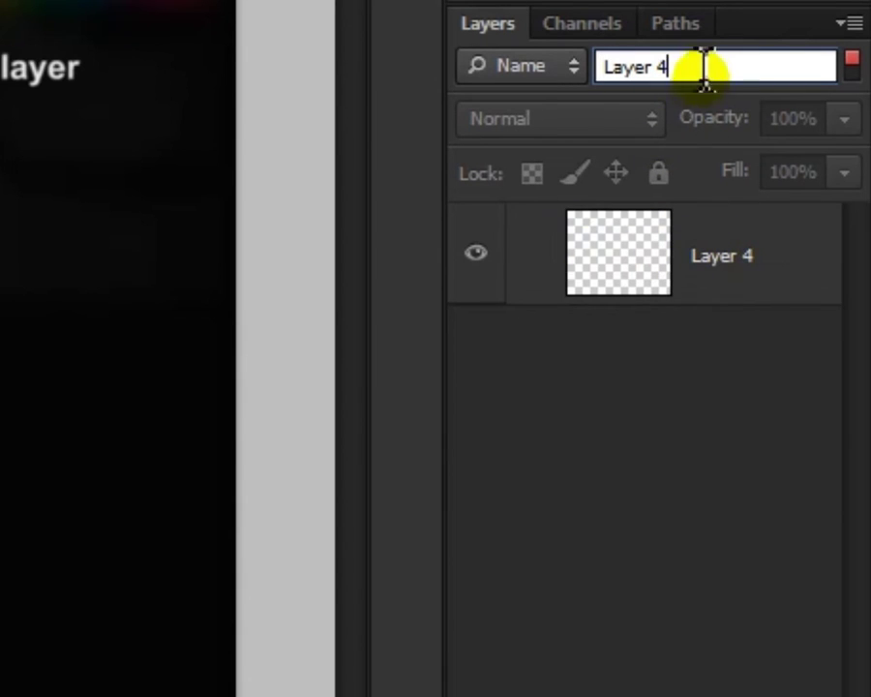
{"action": "left_click_drag", "start_coordinate": [704, 70], "coordinate": [586, 77]}
{"action": "key", "text": "BackSpace"}
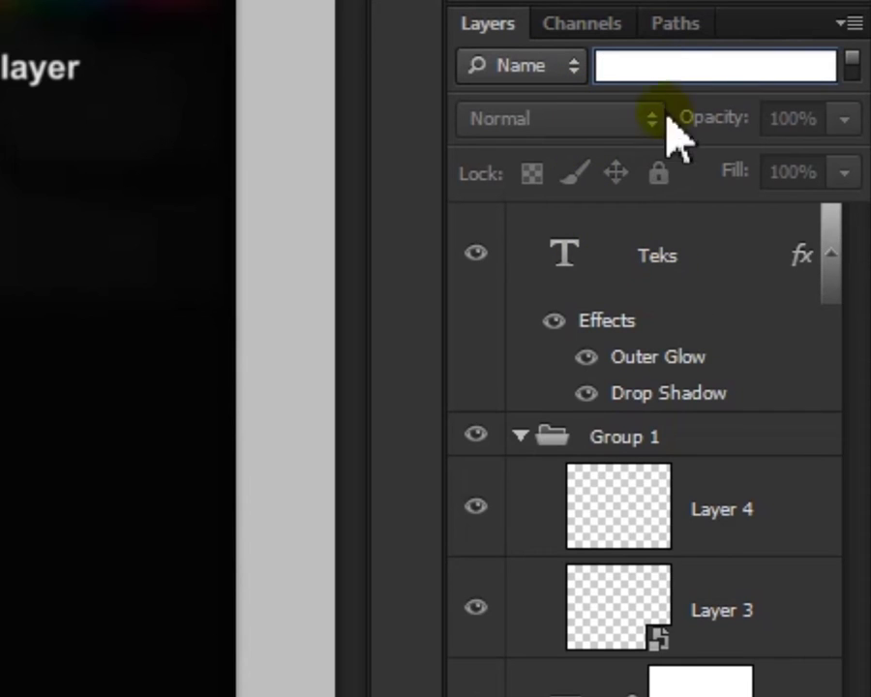
Step: Filter the layers by the name "Teks" and clear the search text
{"action": "type", "text": "Teks"}
{"action": "left_click_drag", "start_coordinate": [667, 68], "coordinate": [596, 68]}
{"action": "key", "text": "BackSpace"}
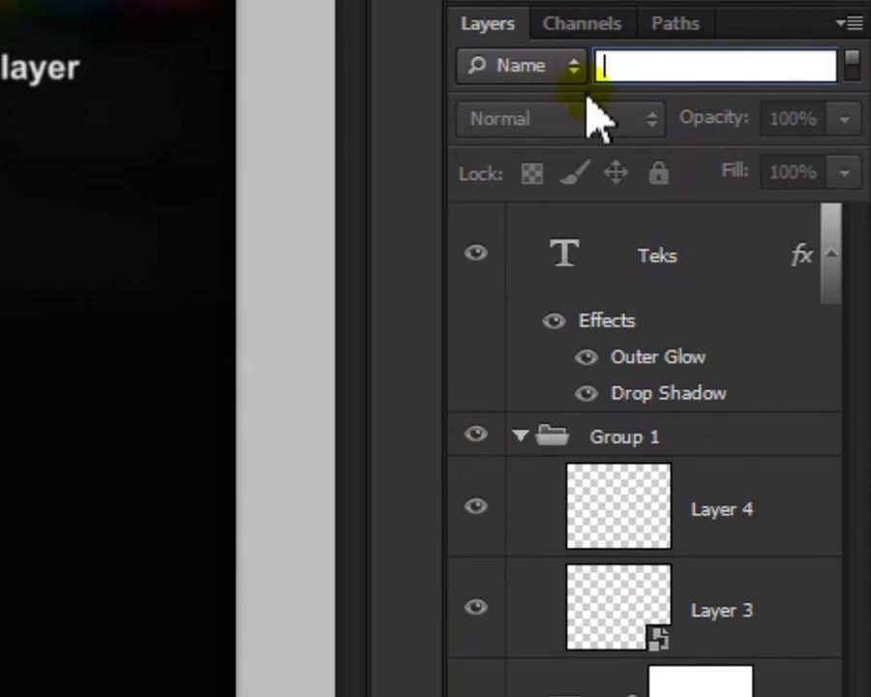
Step: Filter the layers by effect, first for Drop Shadow and after that for Outer Glow
{"action": "left_click", "coordinate": [523, 65]}
{"action": "left_click", "coordinate": [523, 275]}
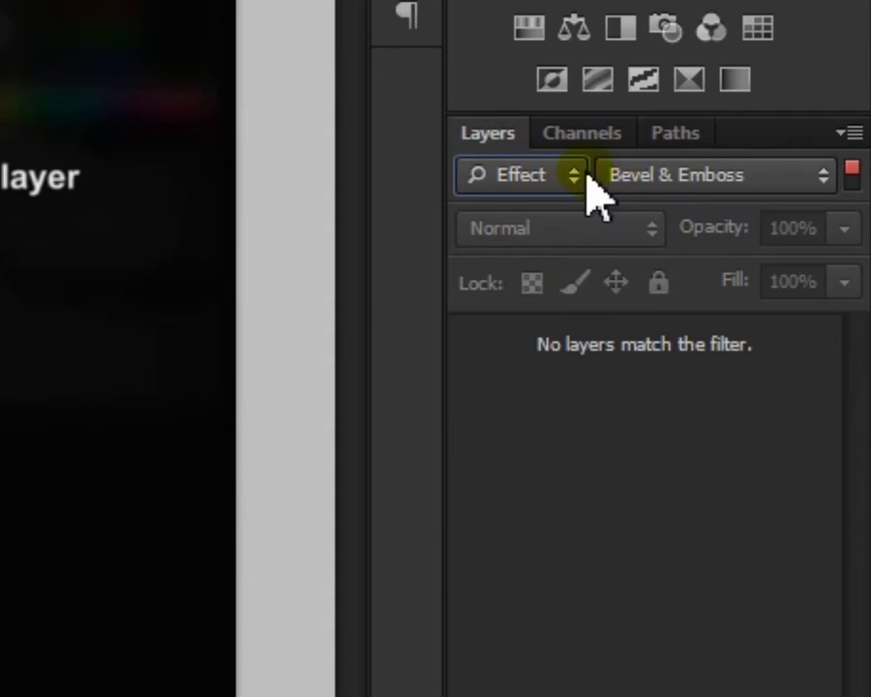
{"action": "left_click", "coordinate": [728, 179]}
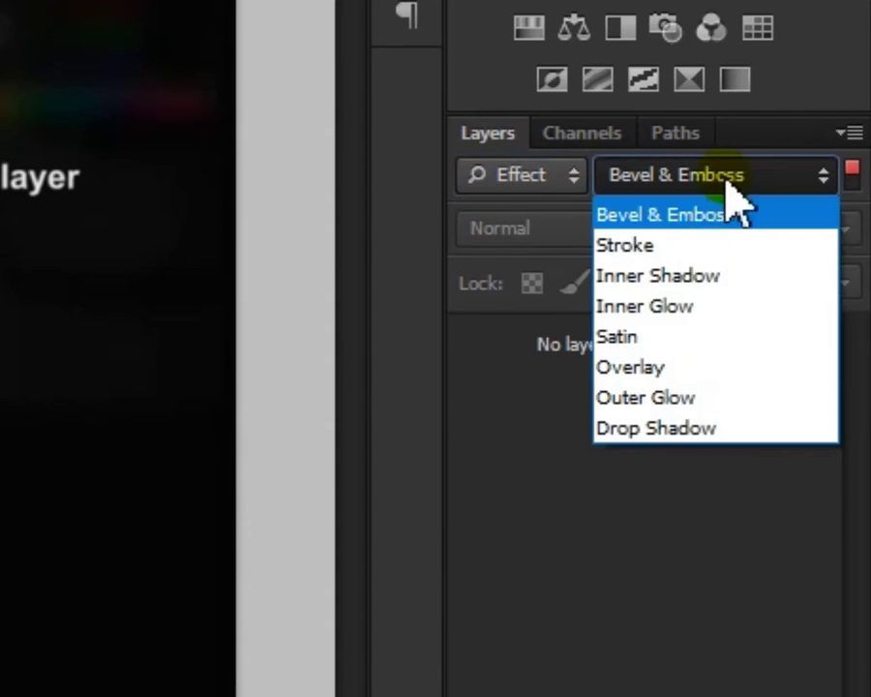
{"action": "left_click", "coordinate": [662, 429]}
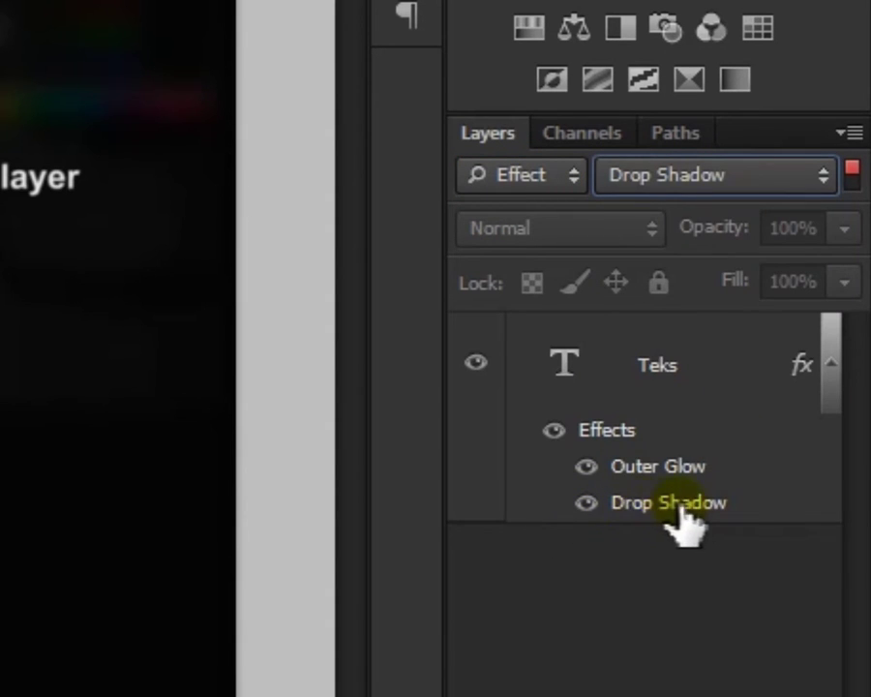
{"action": "left_click", "coordinate": [706, 179]}
{"action": "left_click", "coordinate": [647, 395]}
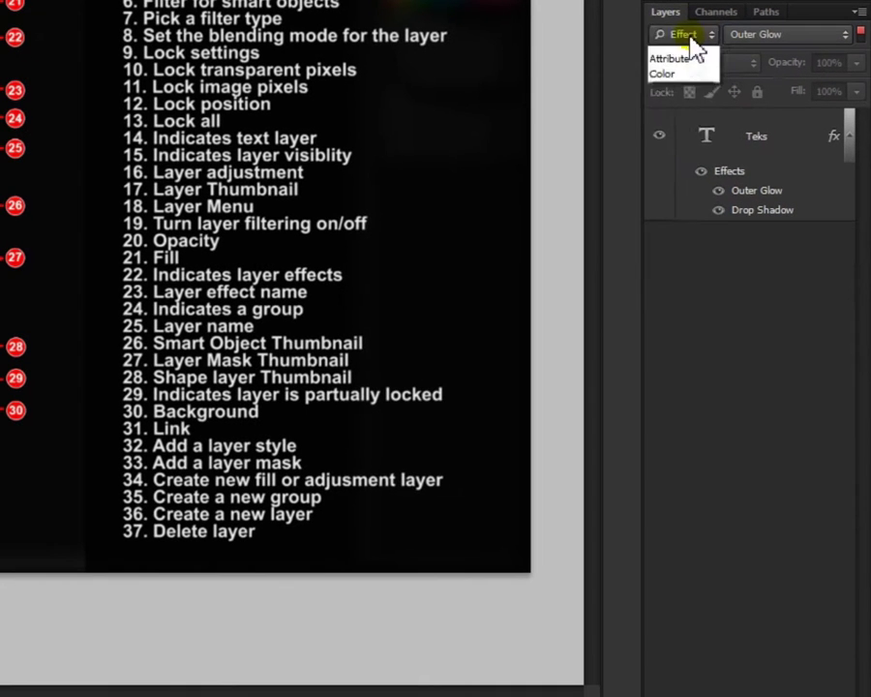
Step: Filter the layers by Normal blending mode and return to filtering by Kind
{"action": "left_click", "coordinate": [609, 108]}
{"action": "left_click", "coordinate": [586, 215]}
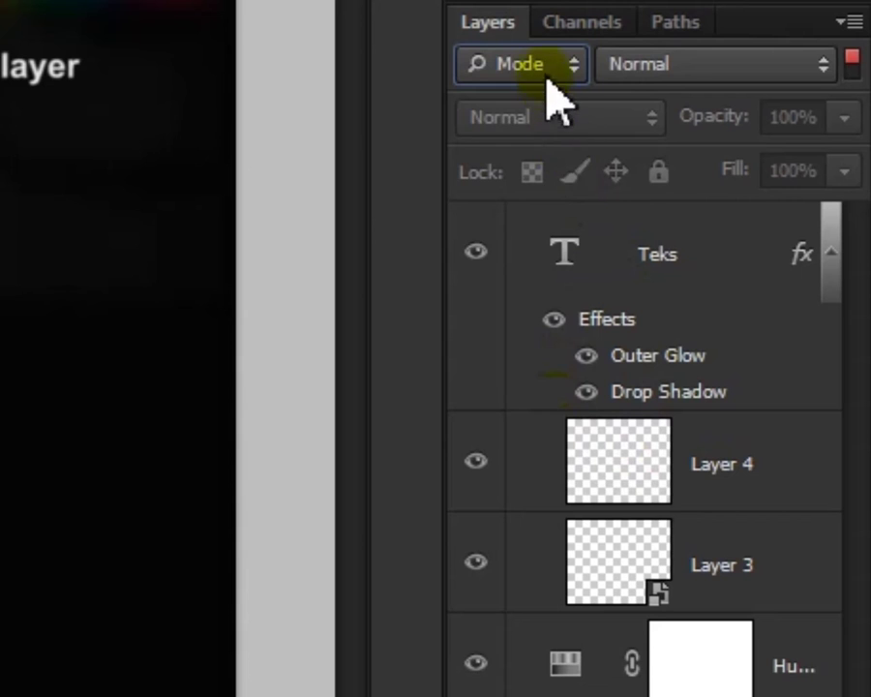
{"action": "left_click", "coordinate": [697, 39]}
{"action": "left_click", "coordinate": [684, 54]}
Step: Set the blending mode of Layer 4 in Group 1 to Multiply
{"action": "left_click", "coordinate": [791, 251]}
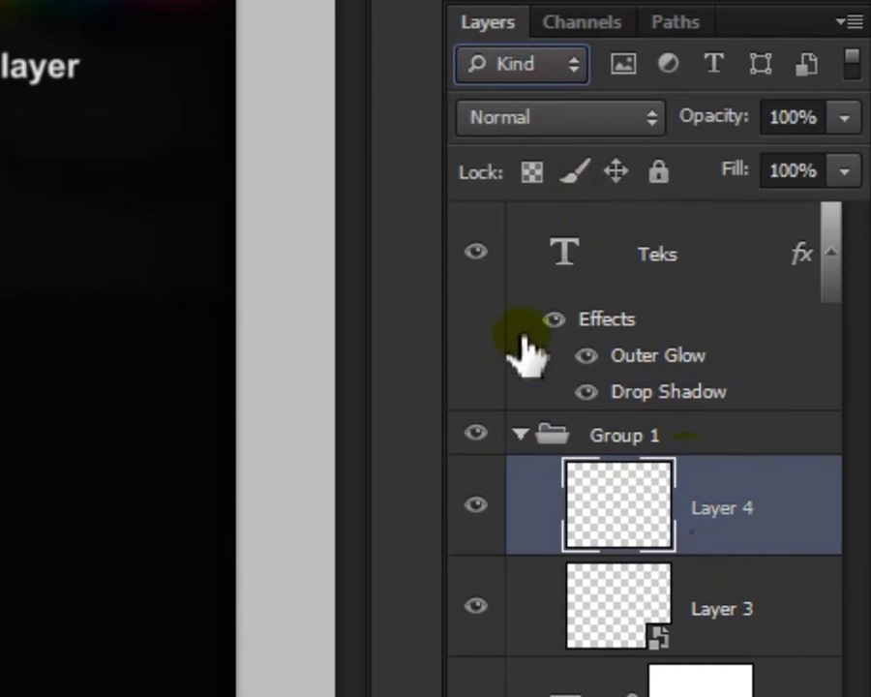
{"action": "left_click", "coordinate": [565, 117]}
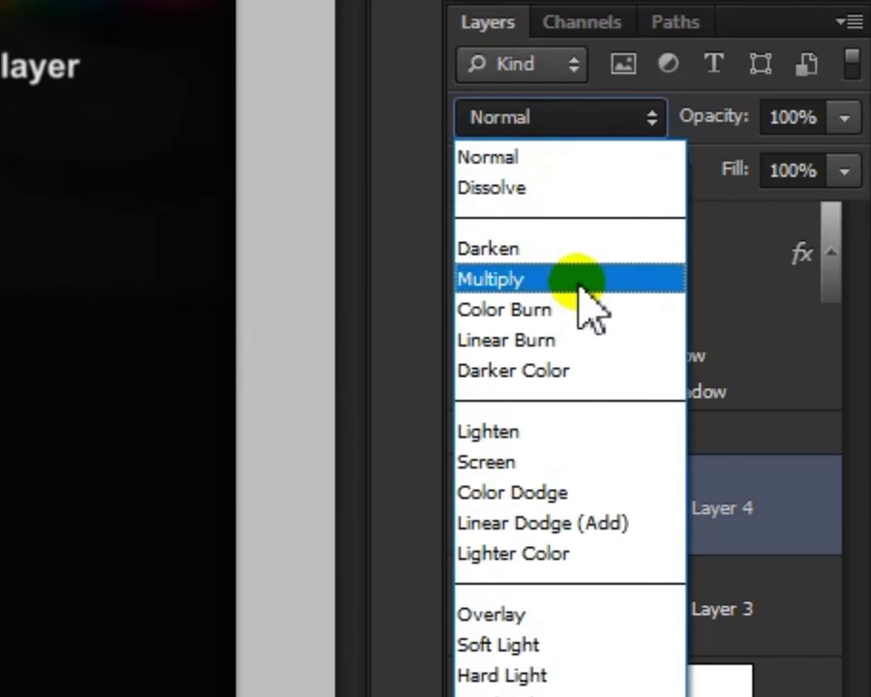
{"action": "left_click", "coordinate": [578, 280]}
Step: Filter the layer list by Mode to show only layers that use Multiply blending
{"action": "left_click", "coordinate": [551, 74]}
{"action": "left_click", "coordinate": [543, 194]}
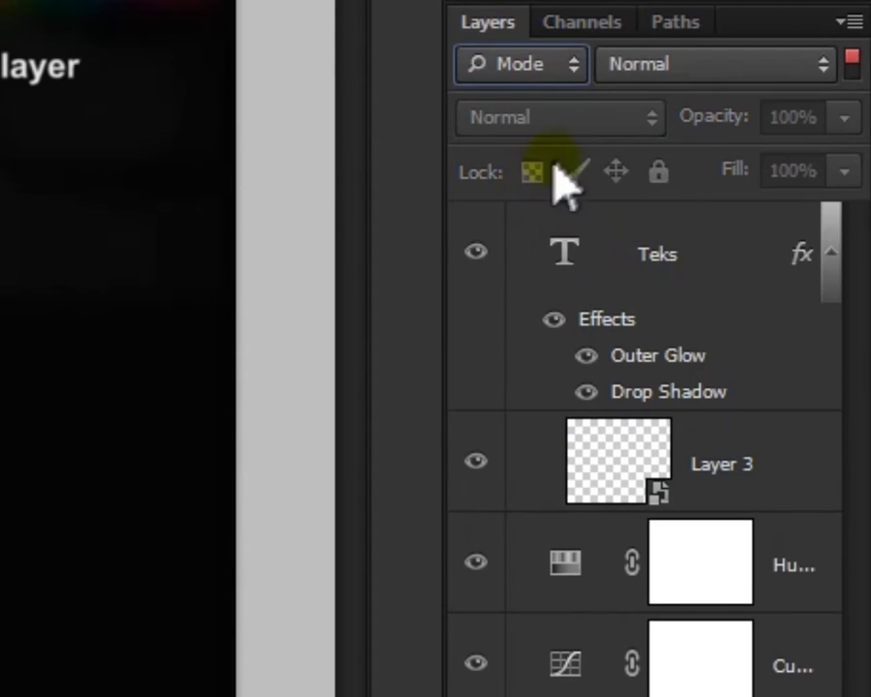
{"action": "left_click", "coordinate": [719, 64]}
{"action": "left_click", "coordinate": [668, 226]}
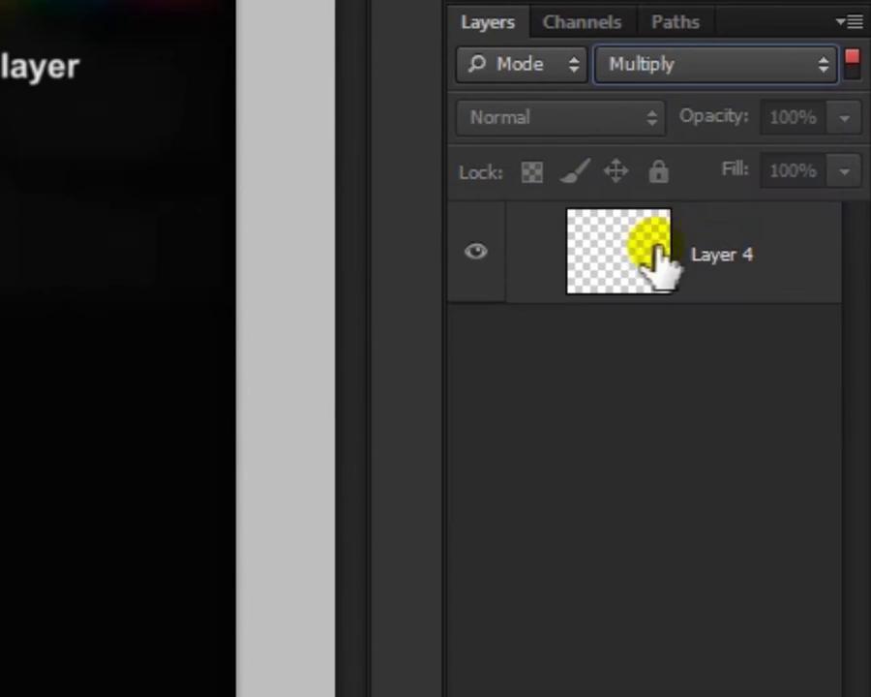
Step: Select Layer 4 and return its blending mode to Normal
{"action": "left_click", "coordinate": [615, 259]}
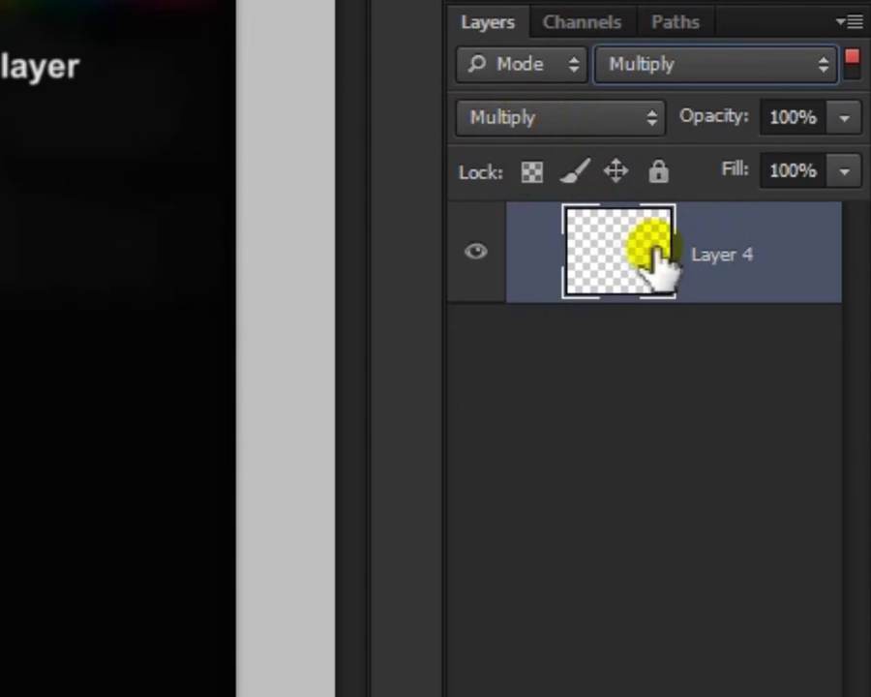
{"action": "left_click", "coordinate": [569, 116]}
{"action": "left_click", "coordinate": [547, 121]}
Step: Filter the layers by Attribute to show only Locked layers
{"action": "left_click", "coordinate": [538, 74]}
{"action": "left_click", "coordinate": [514, 224]}
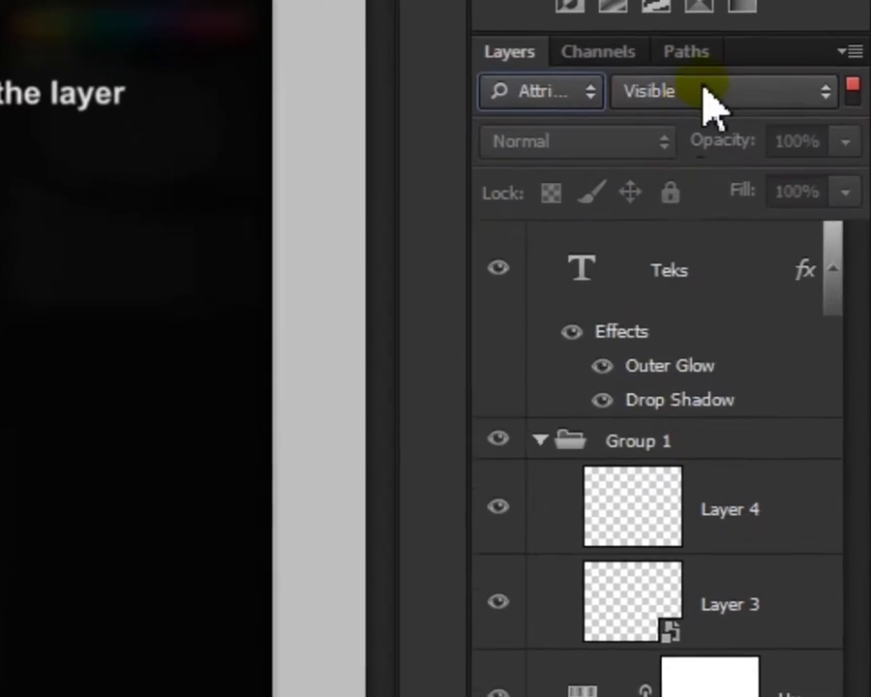
{"action": "left_click", "coordinate": [780, 61]}
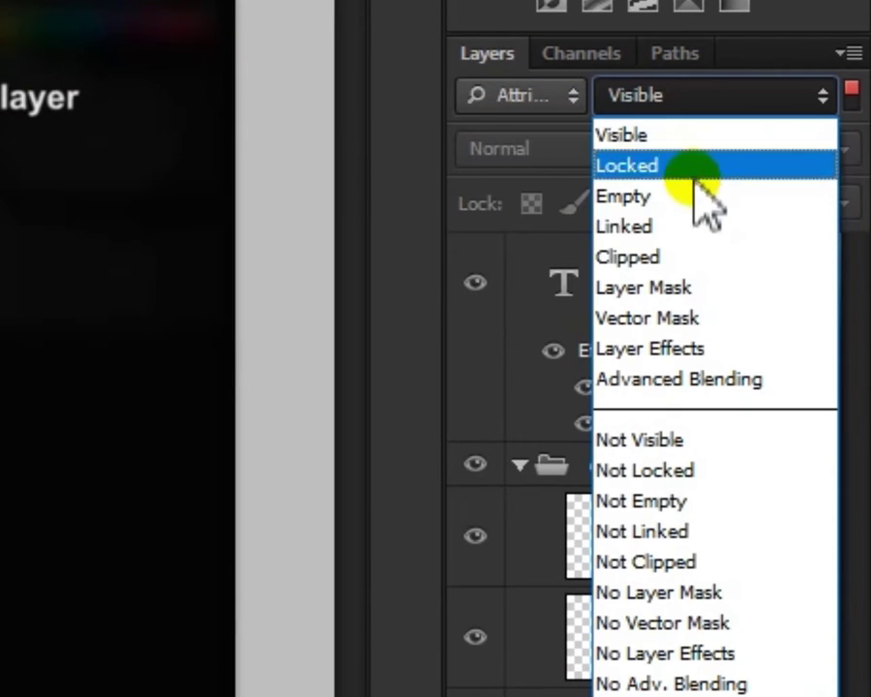
{"action": "left_click", "coordinate": [641, 167]}
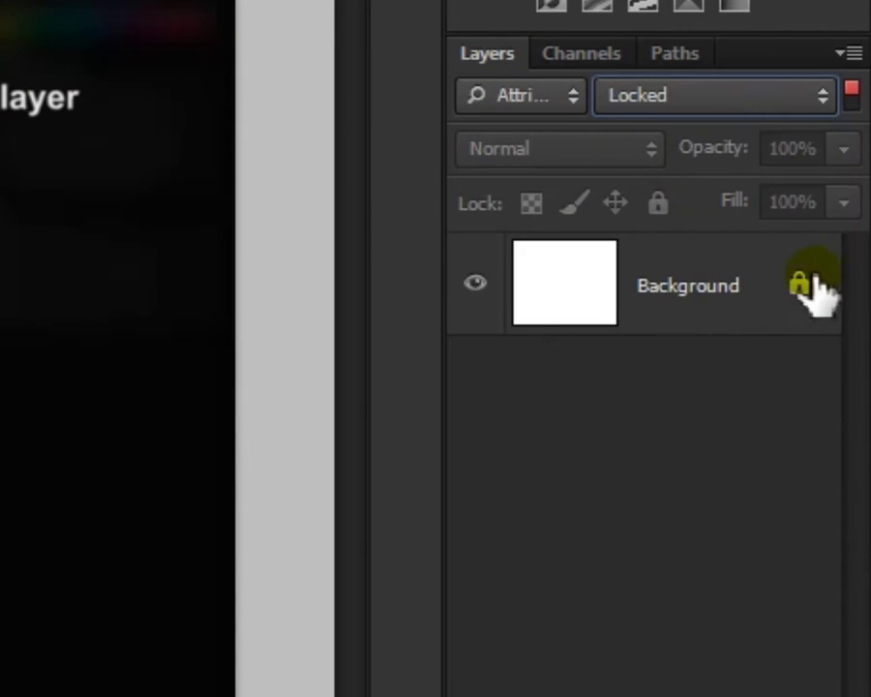
Step: Change the attribute filter to Vector Mask and after that to Layer Effects
{"action": "left_click", "coordinate": [699, 103]}
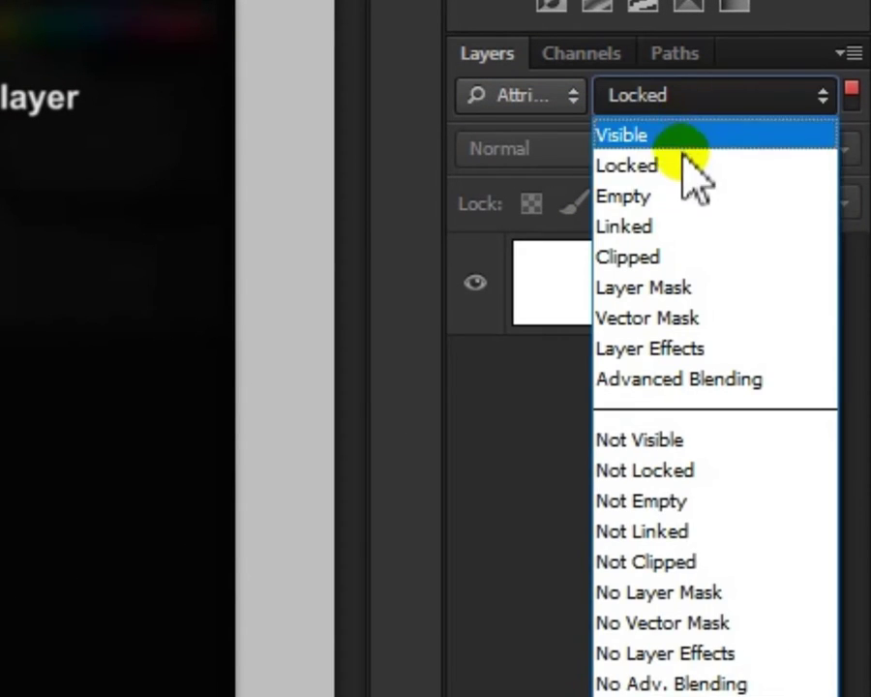
{"action": "left_click", "coordinate": [651, 324]}
{"action": "left_click", "coordinate": [672, 97]}
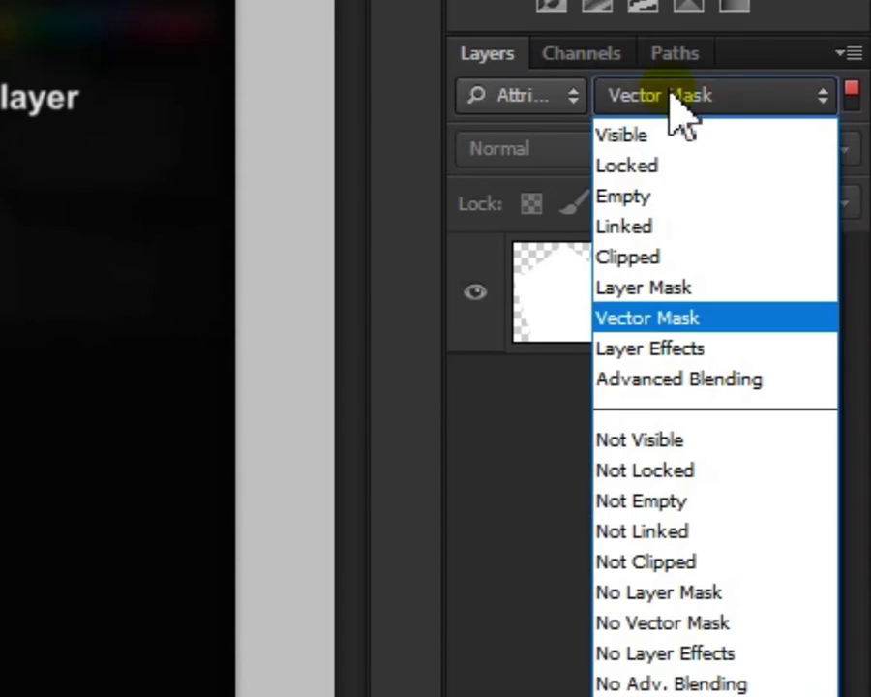
{"action": "left_click", "coordinate": [620, 354]}
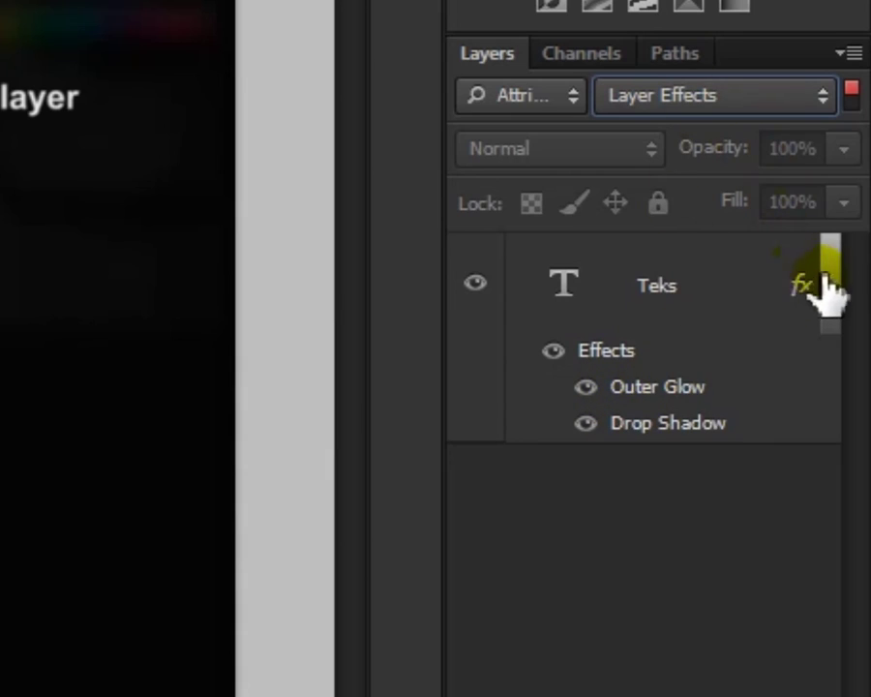
Step: Filter the layers by Color with None, return to filtering by Kind, and select Layer 4
{"action": "left_click", "coordinate": [573, 95]}
{"action": "left_click", "coordinate": [484, 286]}
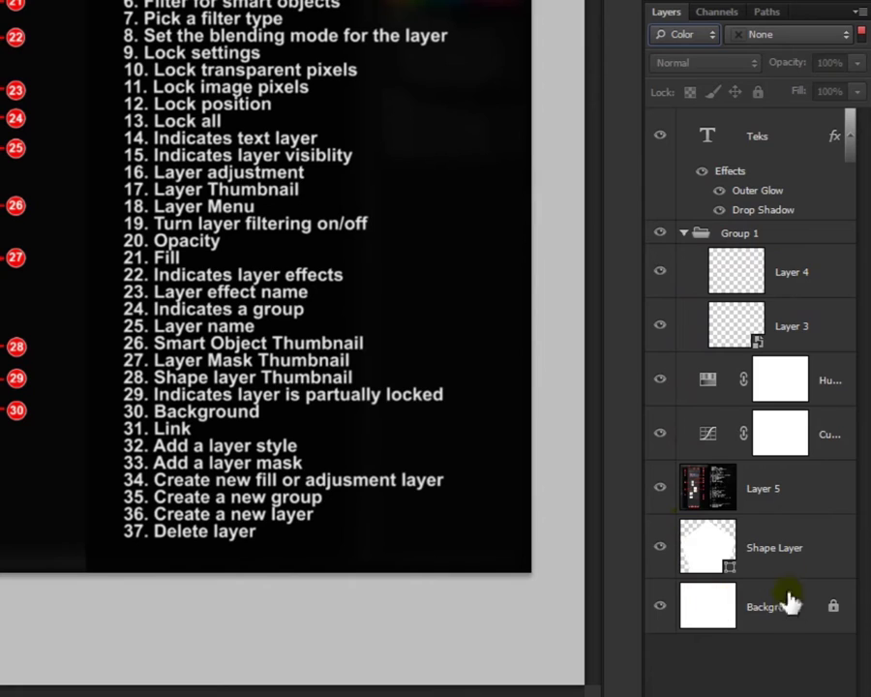
{"action": "left_click", "coordinate": [690, 35]}
{"action": "left_click", "coordinate": [693, 55]}
{"action": "left_click", "coordinate": [745, 281]}
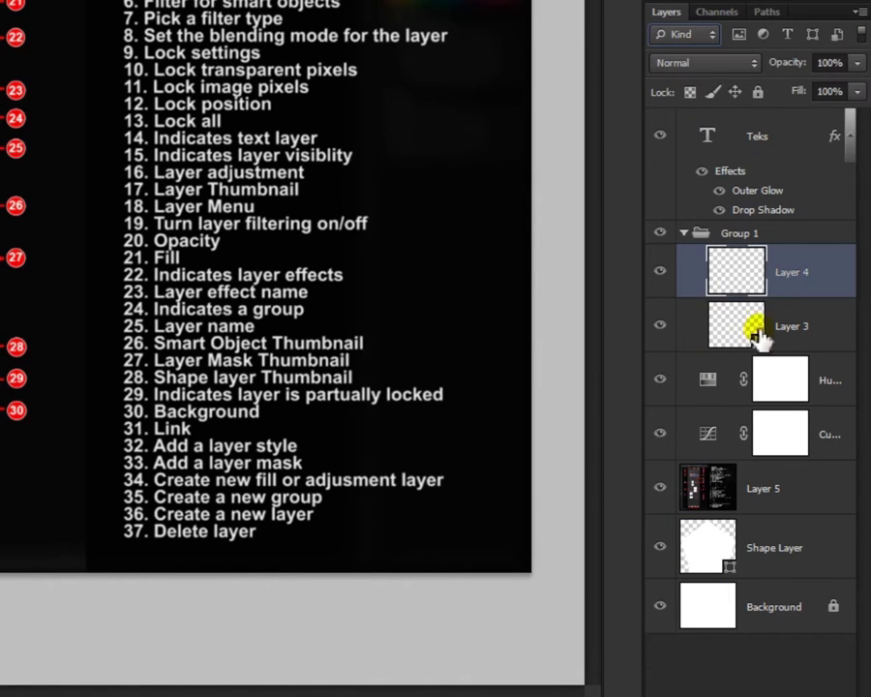
Step: Color-label Layer 4 and Shape Layer red, and Layer 3 and Layer 5 orange
{"action": "right_click", "coordinate": [799, 297]}
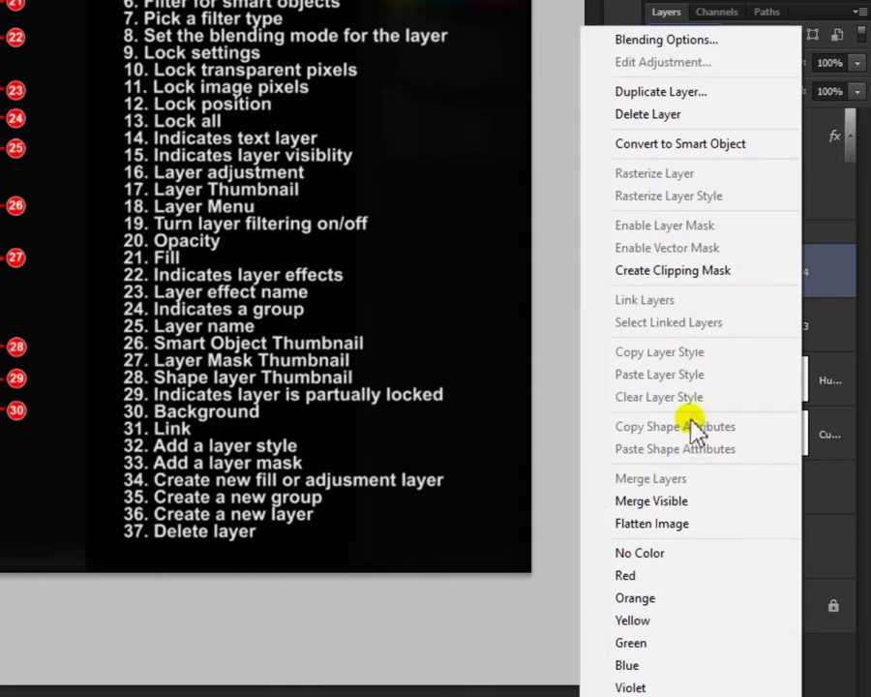
{"action": "left_click", "coordinate": [672, 575]}
{"action": "right_click", "coordinate": [821, 339]}
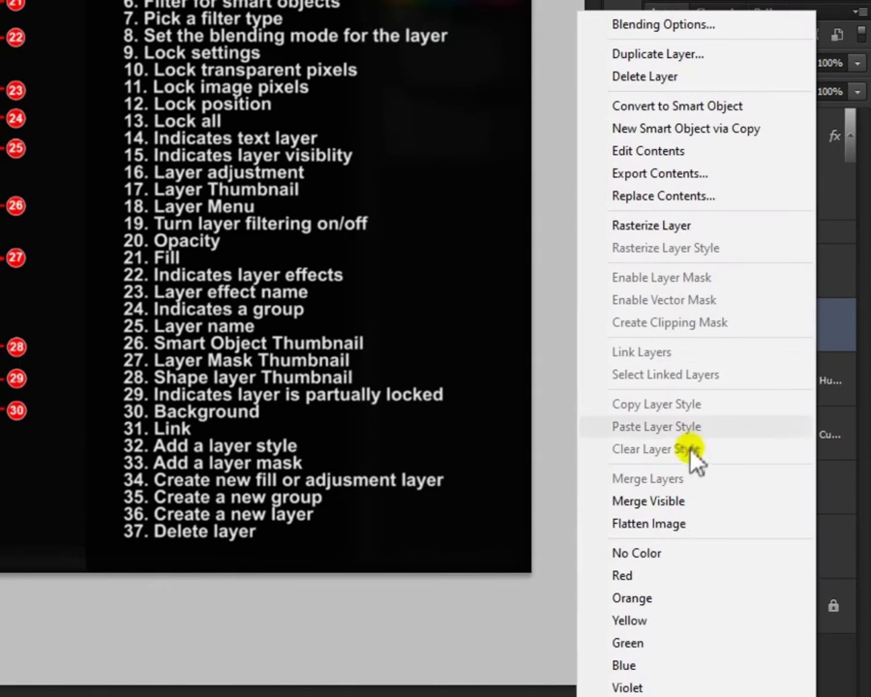
{"action": "left_click", "coordinate": [657, 598]}
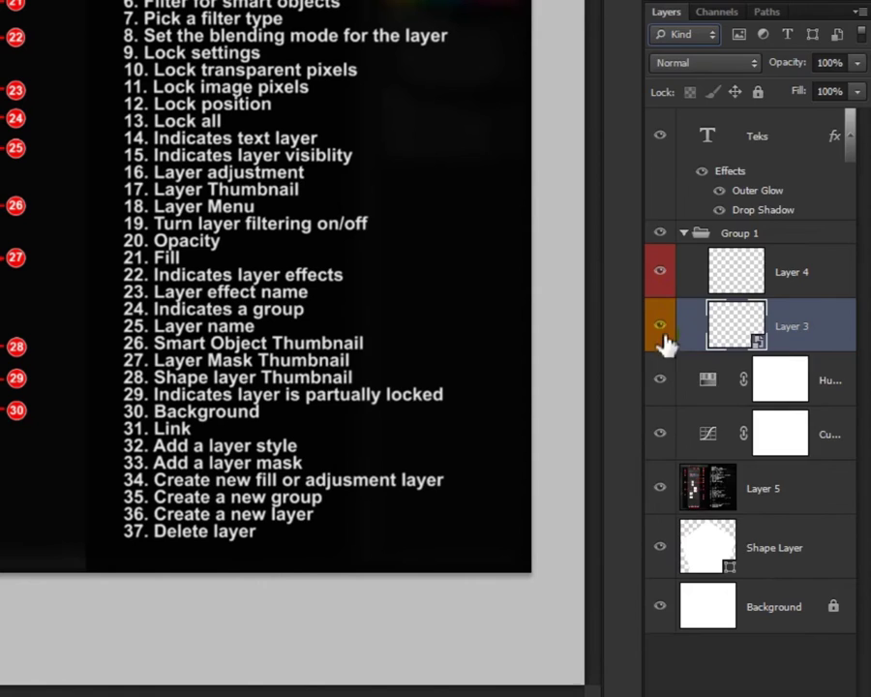
{"action": "right_click", "coordinate": [750, 548]}
{"action": "left_click", "coordinate": [707, 397]}
{"action": "right_click", "coordinate": [740, 476]}
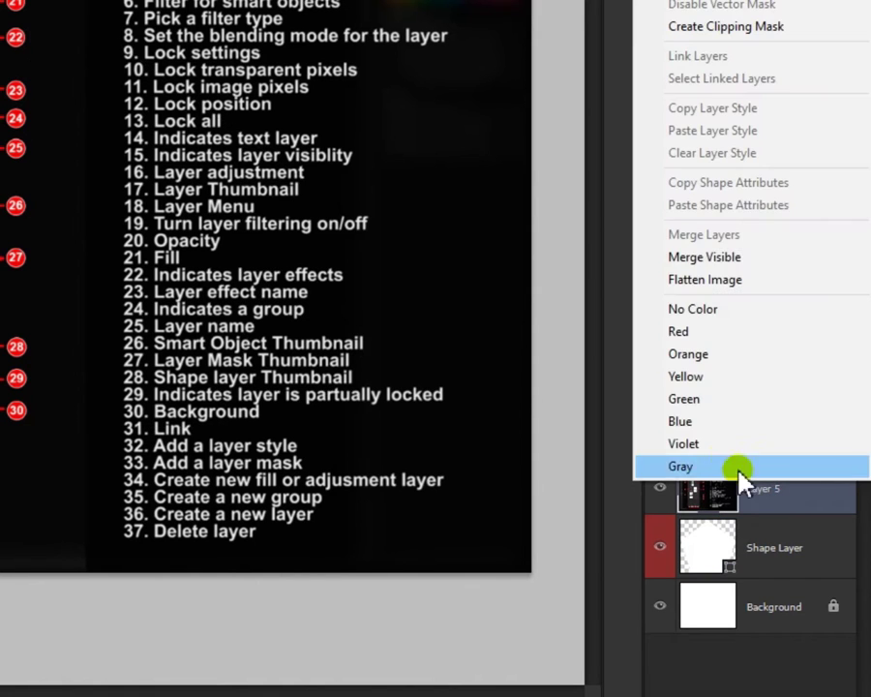
{"action": "left_click", "coordinate": [738, 467]}
Step: Filter the layers by Color with Red and after that with Orange, and return to filtering by Kind
{"action": "left_click", "coordinate": [682, 32]}
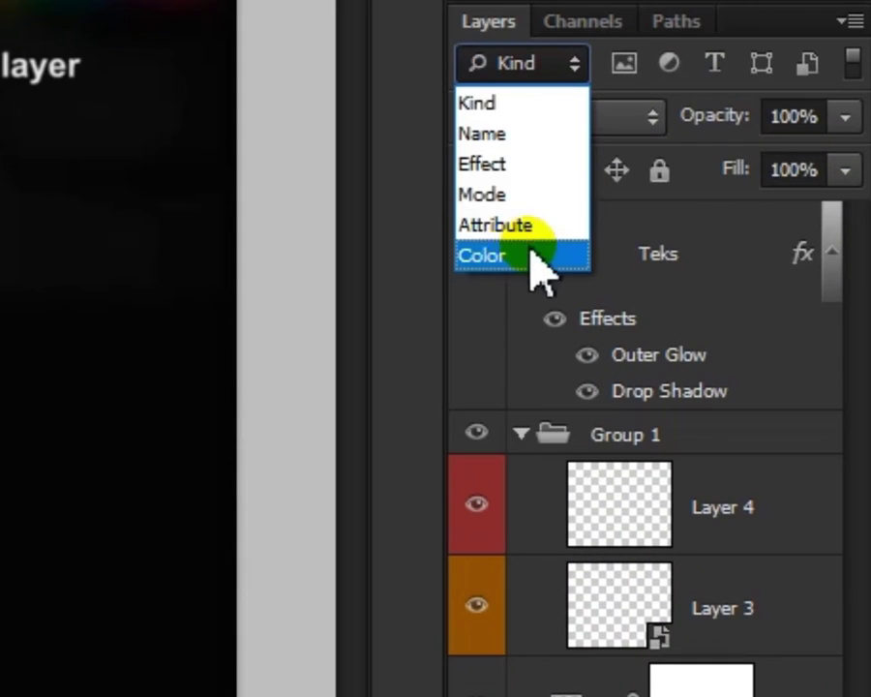
{"action": "left_click", "coordinate": [533, 254]}
{"action": "left_click", "coordinate": [709, 66]}
{"action": "left_click", "coordinate": [670, 162]}
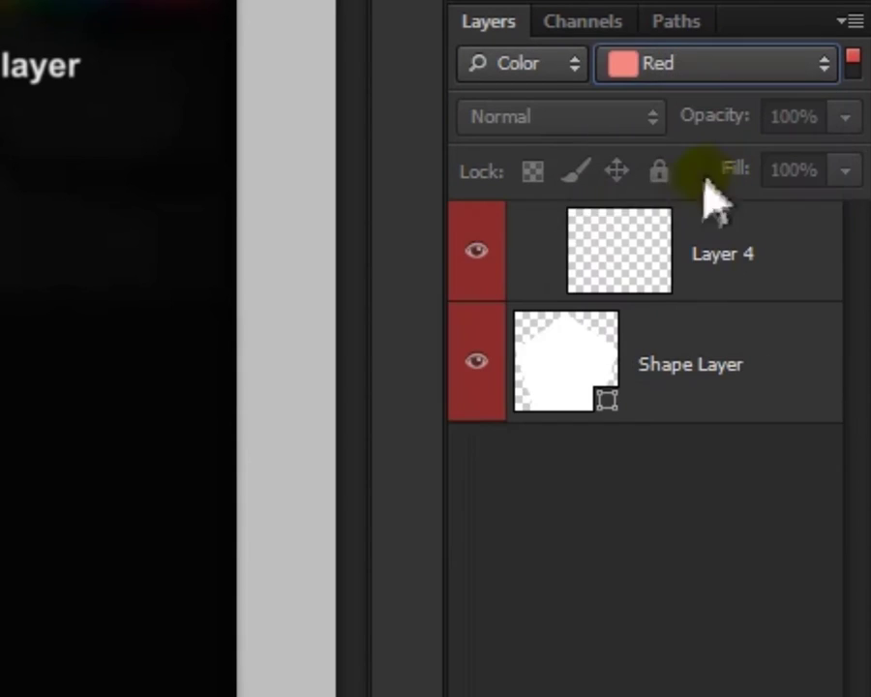
{"action": "left_click", "coordinate": [712, 70]}
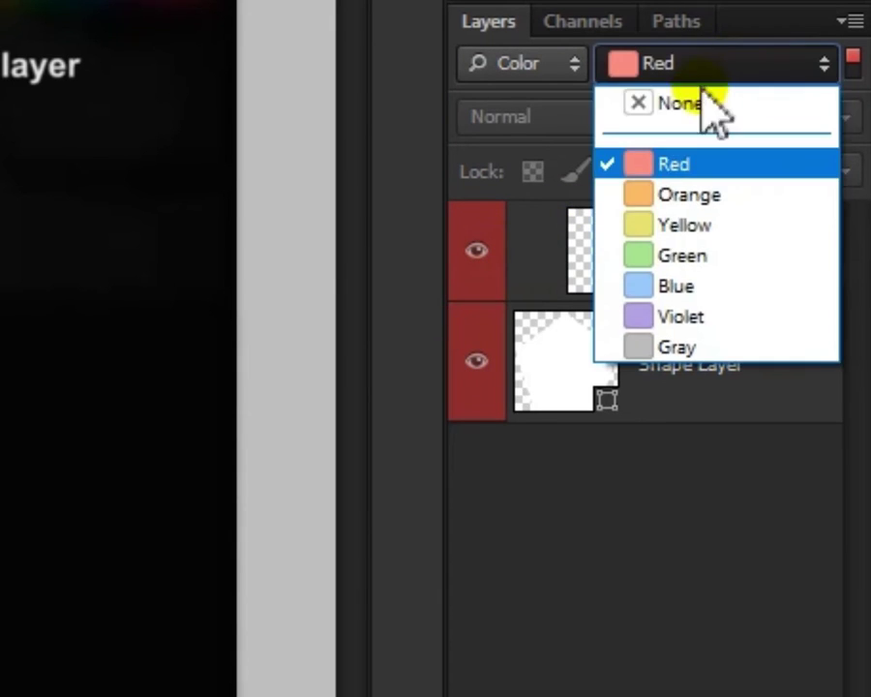
{"action": "left_click", "coordinate": [715, 194]}
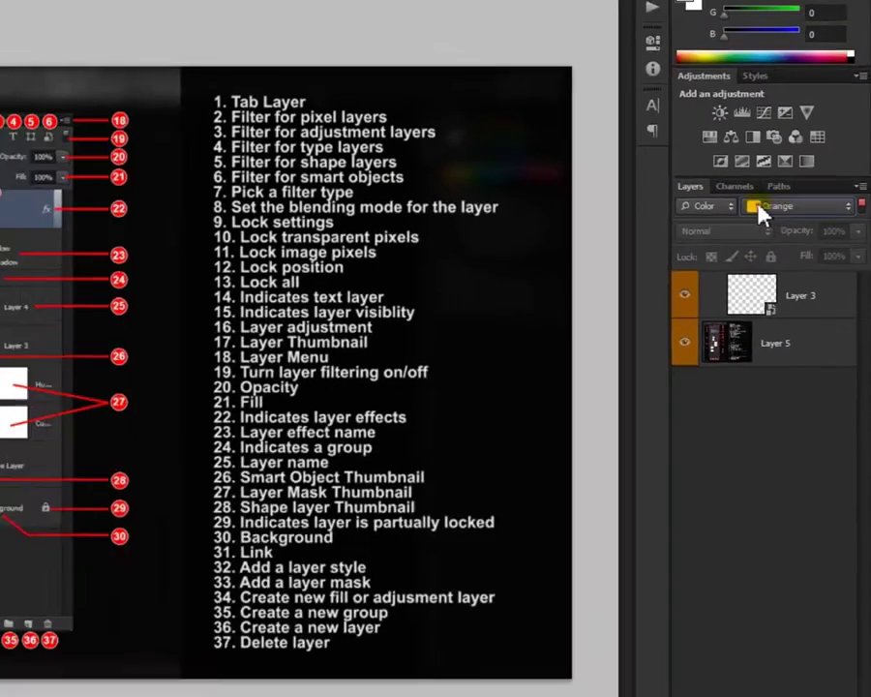
{"action": "left_click", "coordinate": [567, 62]}
{"action": "left_click", "coordinate": [760, 250]}
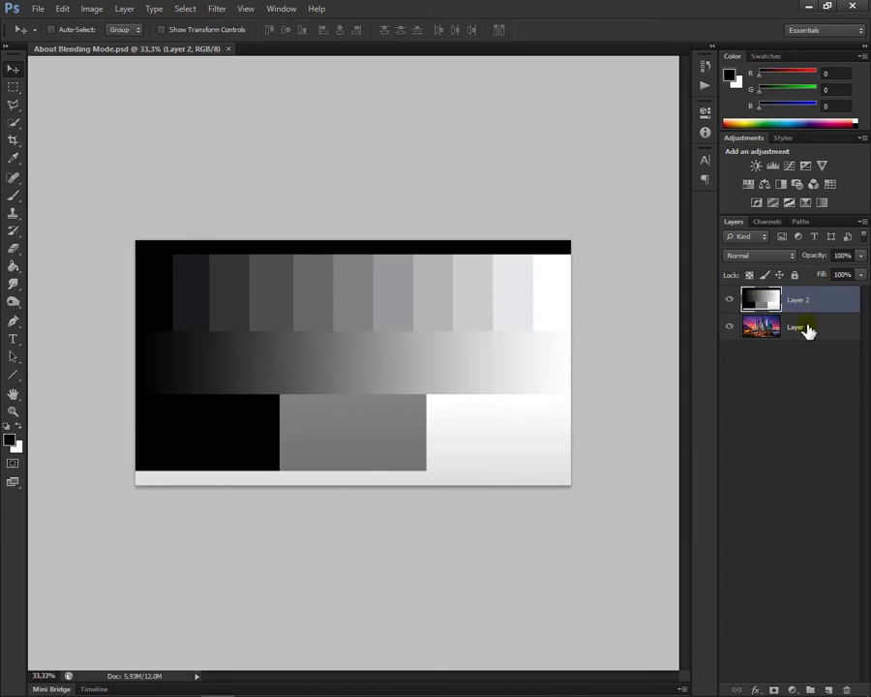
Step: Toggle Layer 2 off and on to compare it with Layer 1, and set Layer 2's blending mode to Multiply
{"action": "left_click", "coordinate": [730, 300]}
{"action": "left_click", "coordinate": [731, 301]}
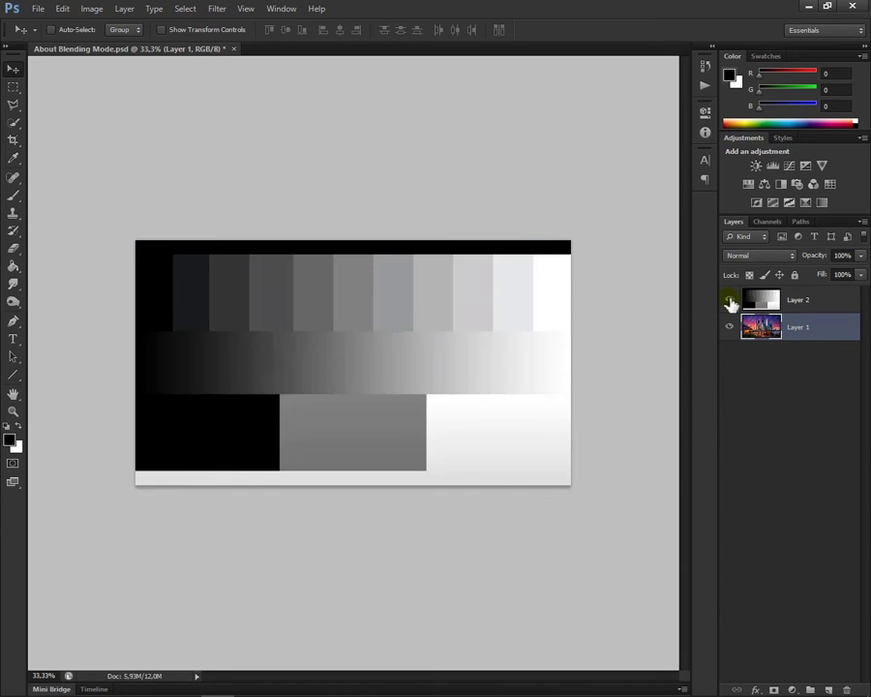
{"action": "left_click", "coordinate": [815, 302]}
{"action": "left_click", "coordinate": [770, 255]}
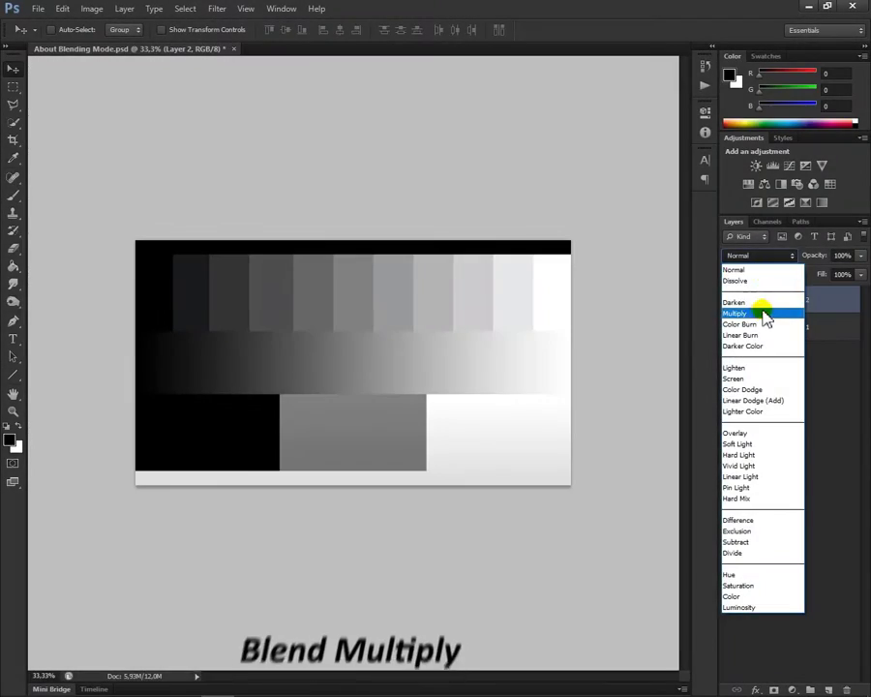
{"action": "left_click", "coordinate": [765, 309]}
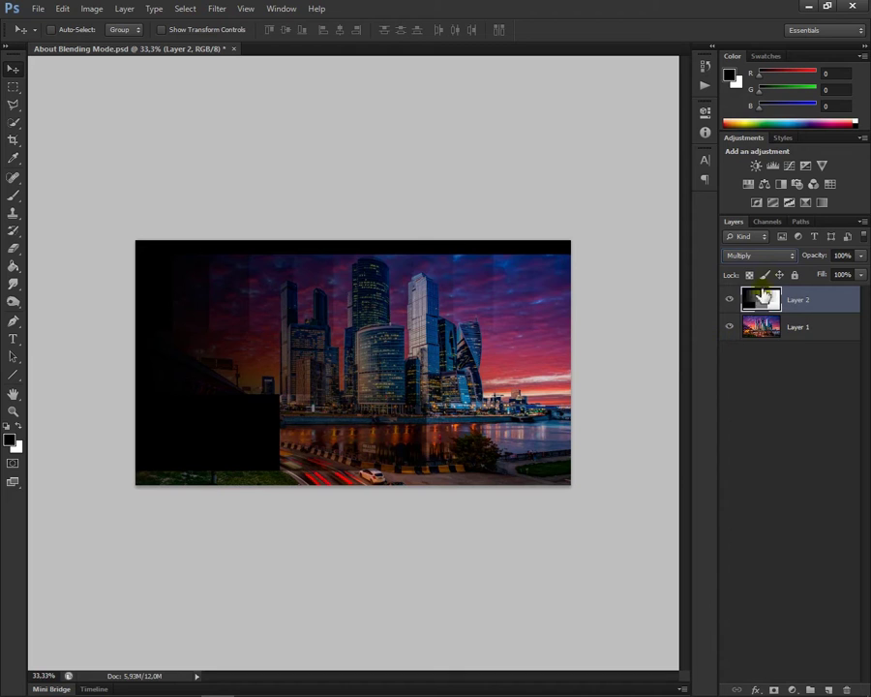
Step: Change Layer 2's blending mode to Screen and finally to Overlay, and toggle the layer's visibility to compare
{"action": "left_click", "coordinate": [765, 255]}
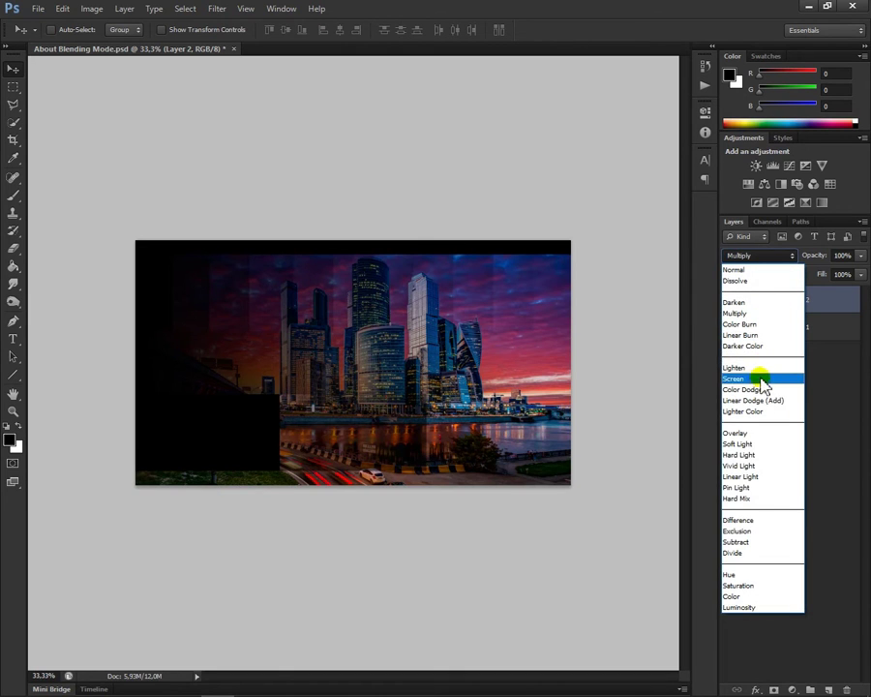
{"action": "left_click", "coordinate": [763, 379]}
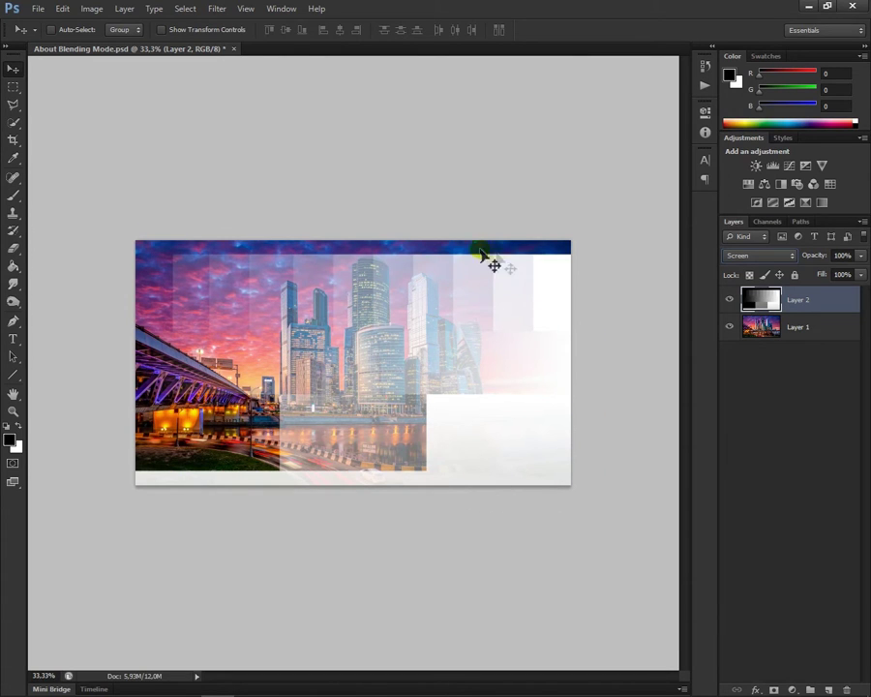
{"action": "left_click", "coordinate": [773, 257]}
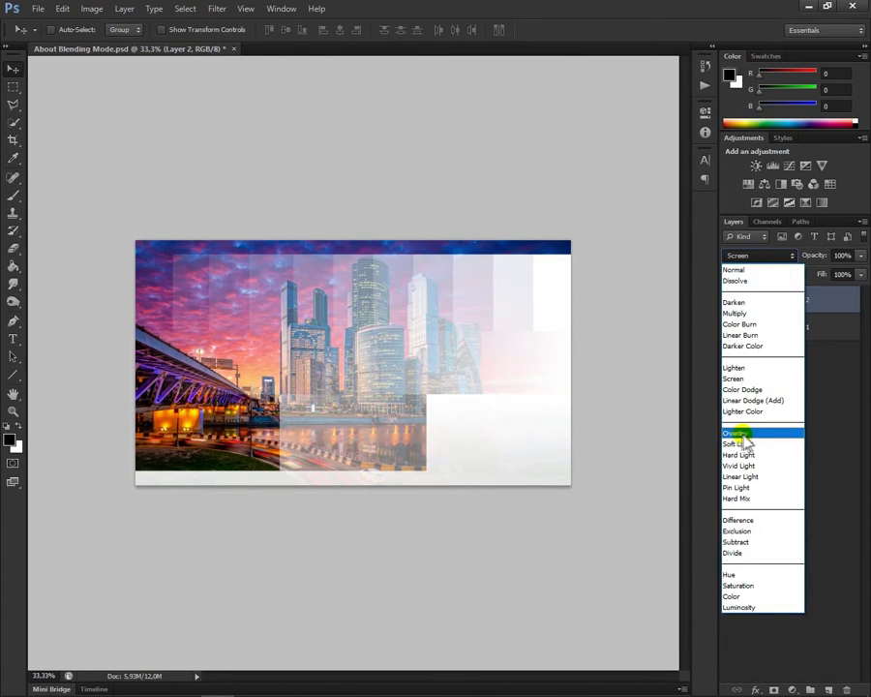
{"action": "left_click", "coordinate": [741, 434]}
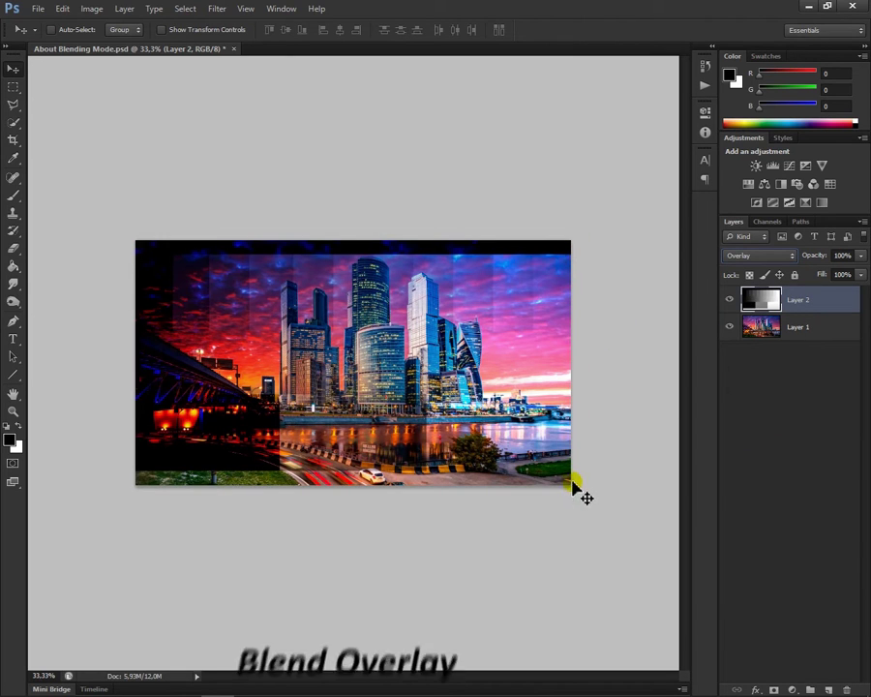
{"action": "left_click", "coordinate": [728, 299]}
{"action": "left_click", "coordinate": [728, 299]}
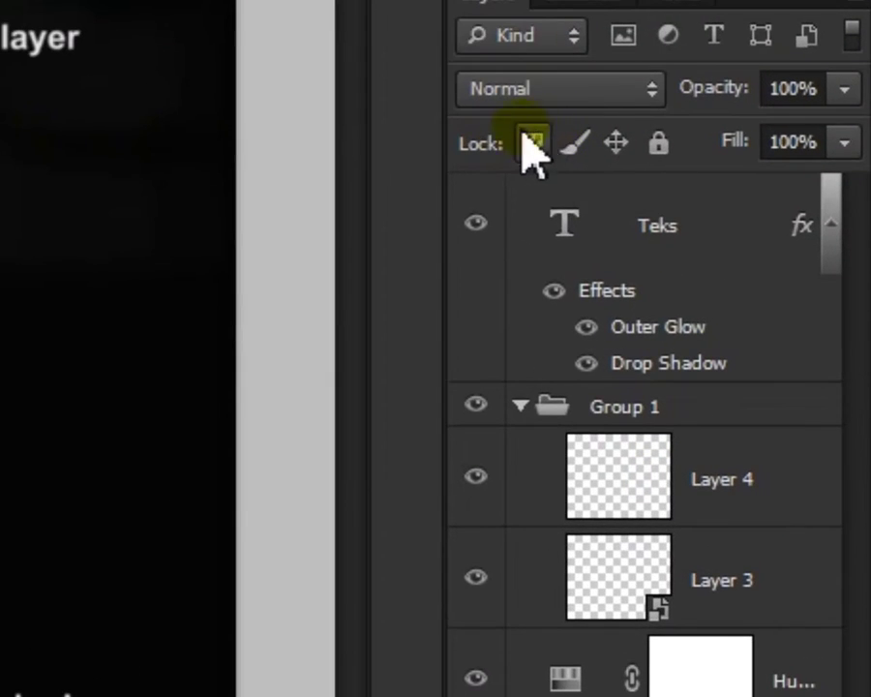
Step: Add a new layer above the Background in the Lock Transparent Pixels document
{"action": "left_click", "coordinate": [743, 276]}
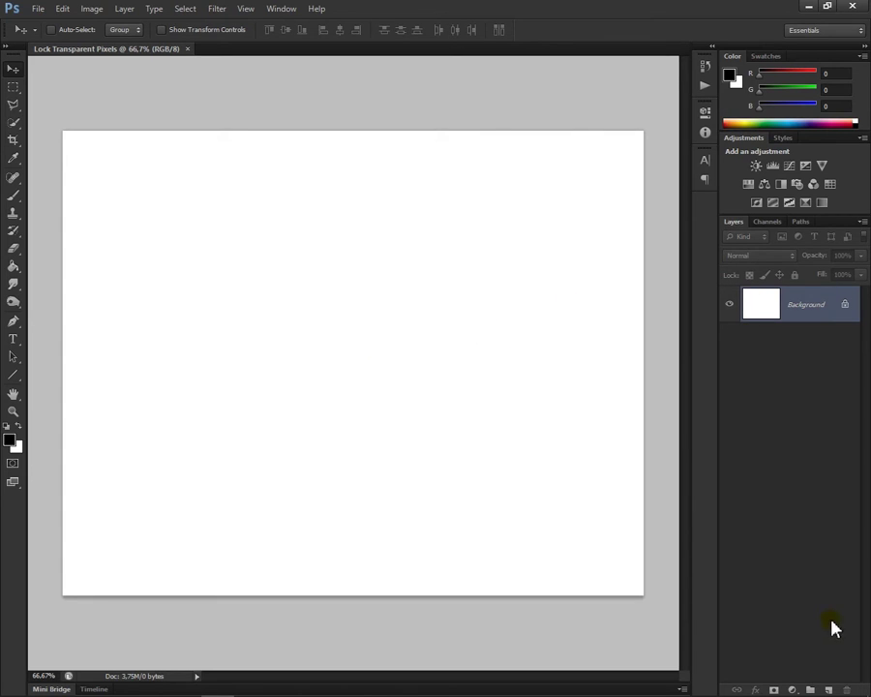
{"action": "left_click", "coordinate": [830, 691]}
{"action": "left_click", "coordinate": [765, 327]}
Step: Set the foreground color to red (ff0000) and the background color to blue (0000ff)
{"action": "left_click", "coordinate": [10, 442]}
{"action": "type", "text": "255"}
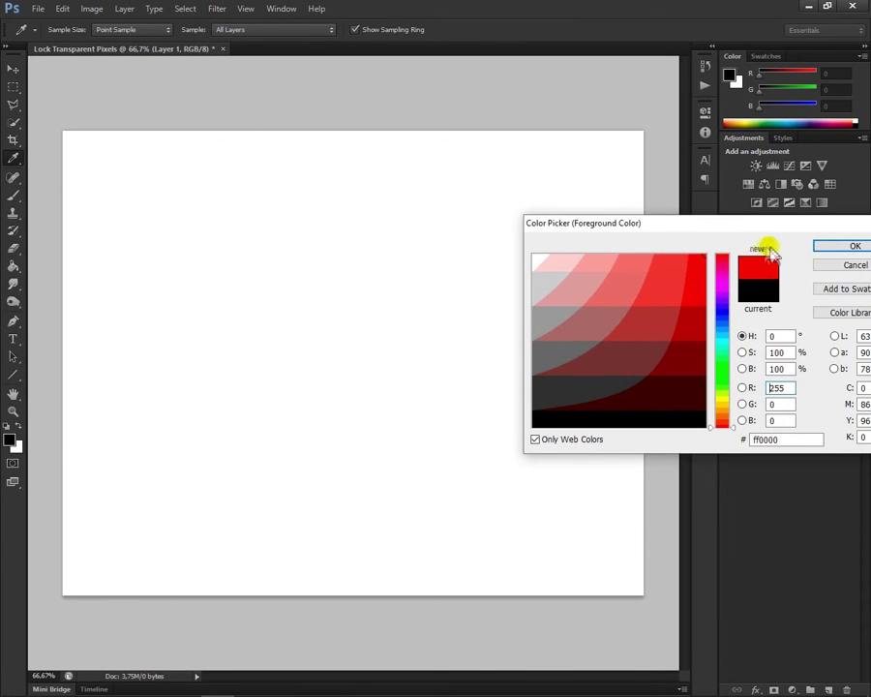
{"action": "left_click", "coordinate": [840, 248]}
{"action": "left_click", "coordinate": [18, 449]}
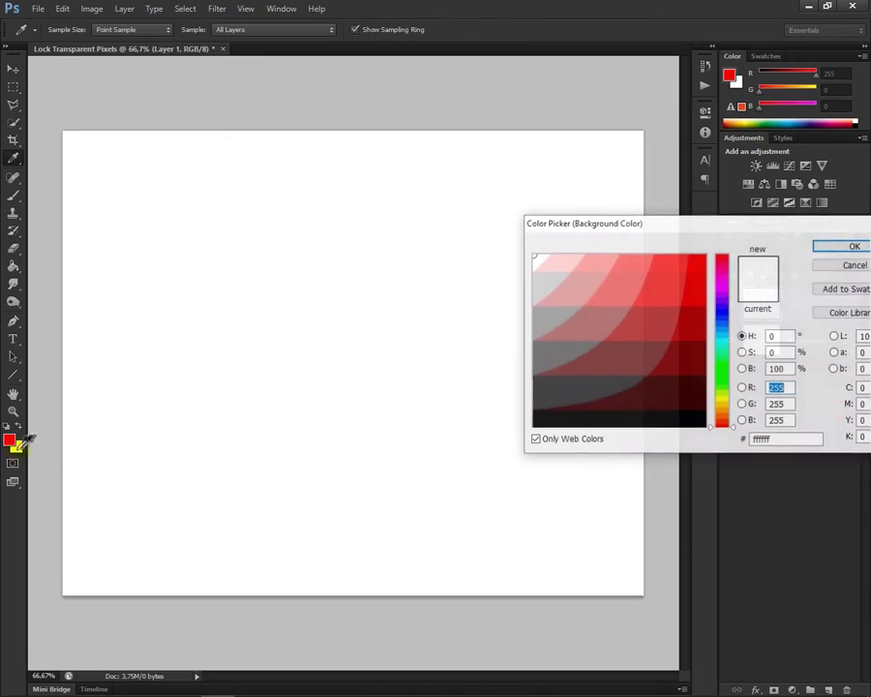
{"action": "left_click", "coordinate": [721, 315]}
{"action": "left_click", "coordinate": [706, 255]}
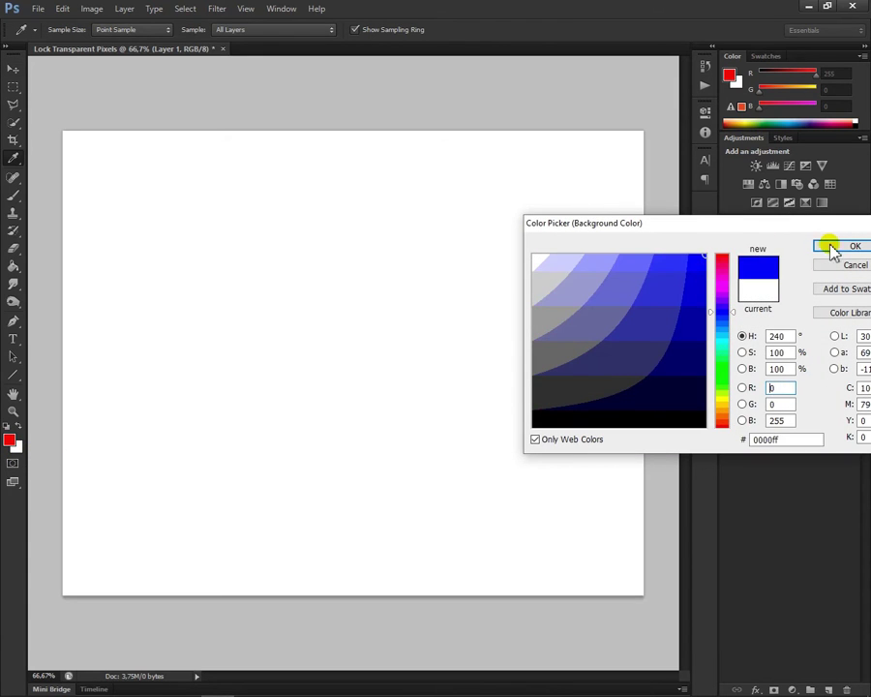
{"action": "left_click", "coordinate": [835, 246]}
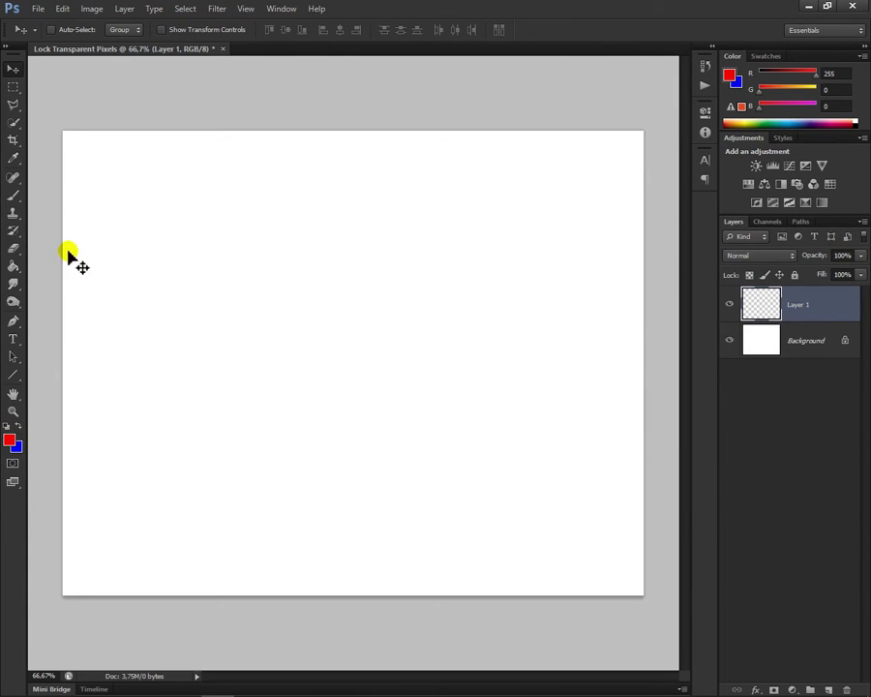
Step: Paint a large filled red circle in the middle of Layer 1 using the Brush tool at 100% flow and size 175
{"action": "left_click", "coordinate": [14, 195]}
{"action": "left_click", "coordinate": [285, 30]}
{"action": "left_click", "coordinate": [371, 30]}
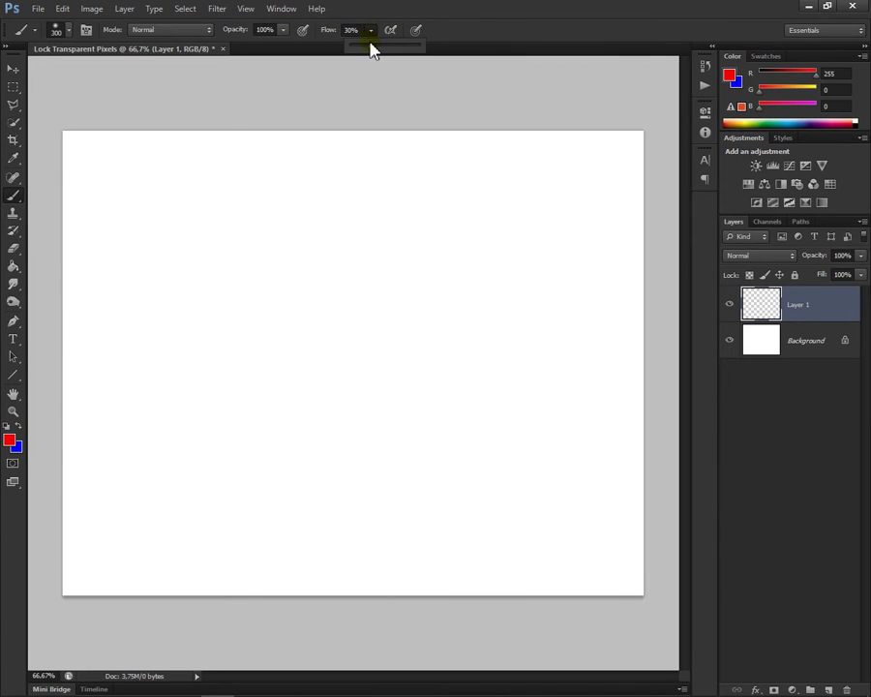
{"action": "left_click_drag", "start_coordinate": [370, 44], "coordinate": [492, 44]}
{"action": "right_click", "coordinate": [271, 263]}
{"action": "double_click", "coordinate": [312, 360]}
{"action": "key", "text": "bracketleft"}
{"action": "key", "text": "bracketleft"}
{"action": "key", "text": "bracketleft"}
{"action": "mouse_move", "coordinate": [379, 278]}
{"action": "left_mouse_down"}
{"action": "mouse_move", "coordinate": [369, 347]}
{"action": "mouse_move", "coordinate": [390, 316]}
{"action": "mouse_move", "coordinate": [380, 452]}
{"action": "mouse_move", "coordinate": [256, 422]}
{"action": "mouse_move", "coordinate": [408, 300]}
{"action": "mouse_move", "coordinate": [318, 280]}
{"action": "mouse_move", "coordinate": [318, 272]}
{"action": "mouse_move", "coordinate": [294, 475]}
{"action": "mouse_move", "coordinate": [449, 421]}
{"action": "mouse_move", "coordinate": [240, 418]}
{"action": "mouse_move", "coordinate": [472, 392]}
{"action": "mouse_move", "coordinate": [201, 404]}
{"action": "left_mouse_up"}
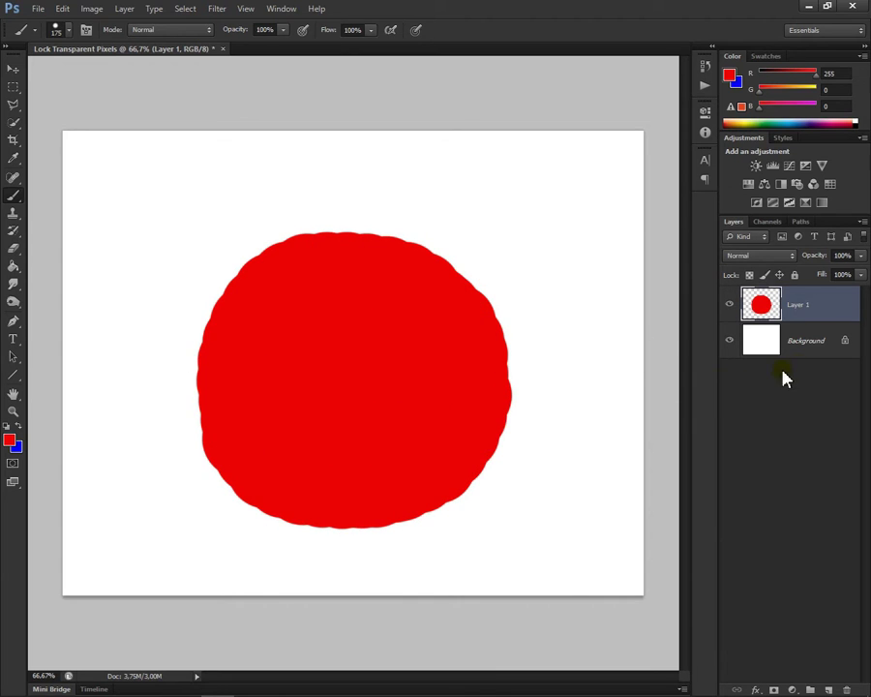
Step: Lock the transparent pixels of Layer 1, swap the foreground color to blue, and paint across the red circle
{"action": "left_click", "coordinate": [790, 308]}
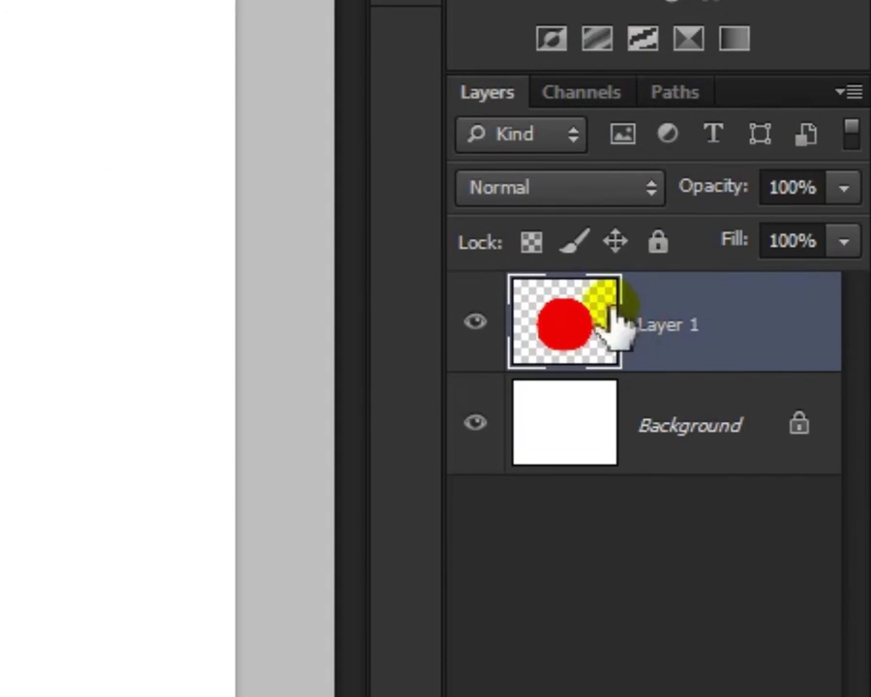
{"action": "left_click", "coordinate": [531, 241]}
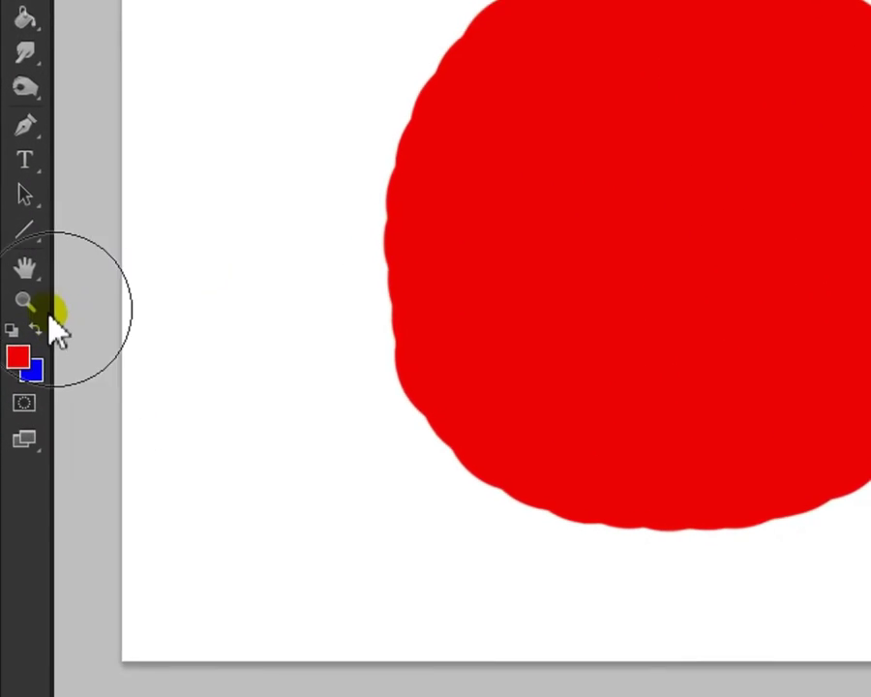
{"action": "left_click", "coordinate": [36, 330]}
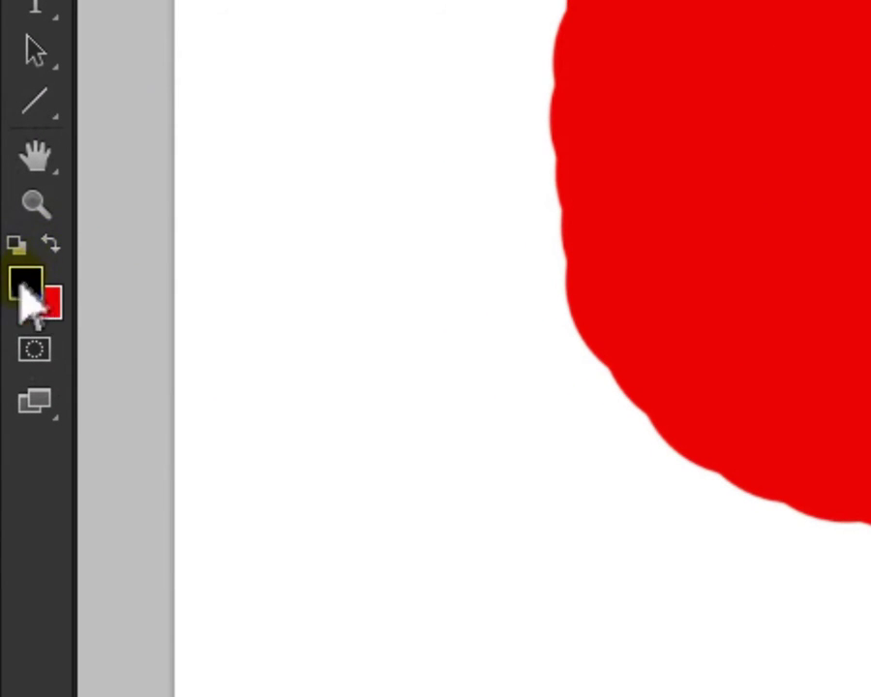
{"action": "mouse_move", "coordinate": [391, 227]}
{"action": "left_mouse_down"}
{"action": "mouse_move", "coordinate": [282, 255]}
{"action": "mouse_move", "coordinate": [493, 305]}
{"action": "mouse_move", "coordinate": [400, 265]}
{"action": "mouse_move", "coordinate": [238, 295]}
{"action": "mouse_move", "coordinate": [198, 387]}
{"action": "mouse_move", "coordinate": [224, 481]}
{"action": "mouse_move", "coordinate": [295, 534]}
{"action": "mouse_move", "coordinate": [411, 526]}
{"action": "mouse_move", "coordinate": [466, 471]}
{"action": "mouse_move", "coordinate": [481, 343]}
{"action": "mouse_move", "coordinate": [362, 283]}
{"action": "mouse_move", "coordinate": [451, 374]}
{"action": "mouse_move", "coordinate": [271, 395]}
{"action": "mouse_move", "coordinate": [397, 456]}
{"action": "mouse_move", "coordinate": [329, 416]}
{"action": "left_mouse_up"}
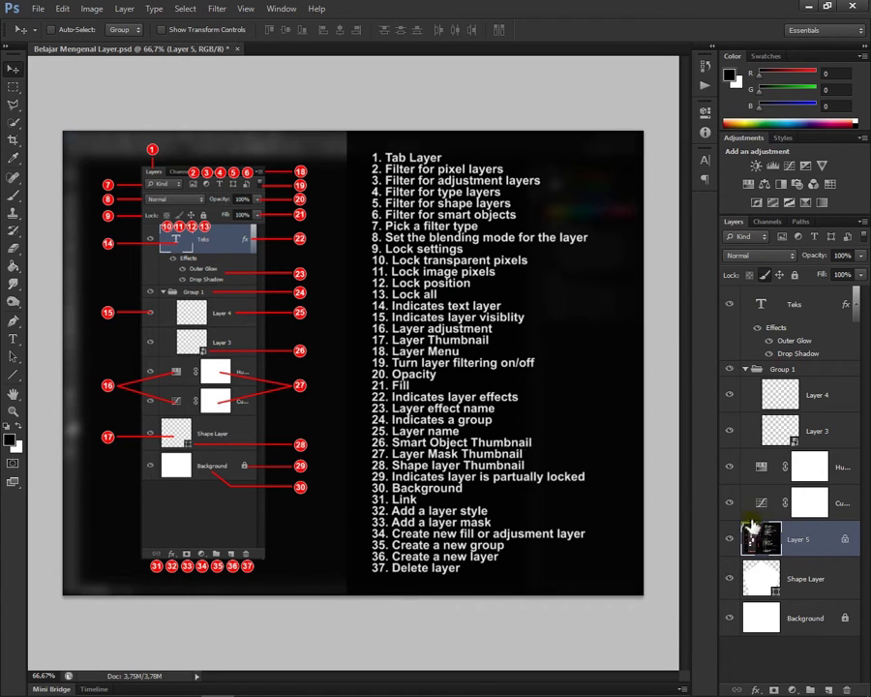
Step: Try twice to paint on Layer 5 with the Brush while its image pixels are locked, and return to the Move tool
{"action": "left_click", "coordinate": [13, 194]}
{"action": "left_click", "coordinate": [362, 340]}
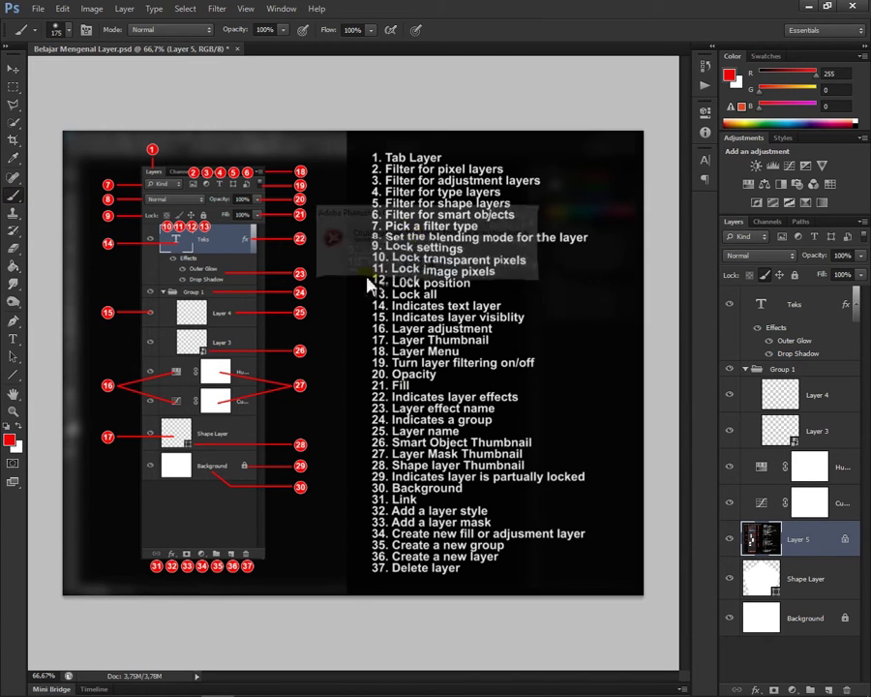
{"action": "left_click", "coordinate": [422, 267]}
{"action": "left_click", "coordinate": [319, 351]}
{"action": "left_click", "coordinate": [426, 268]}
{"action": "key", "text": "v"}
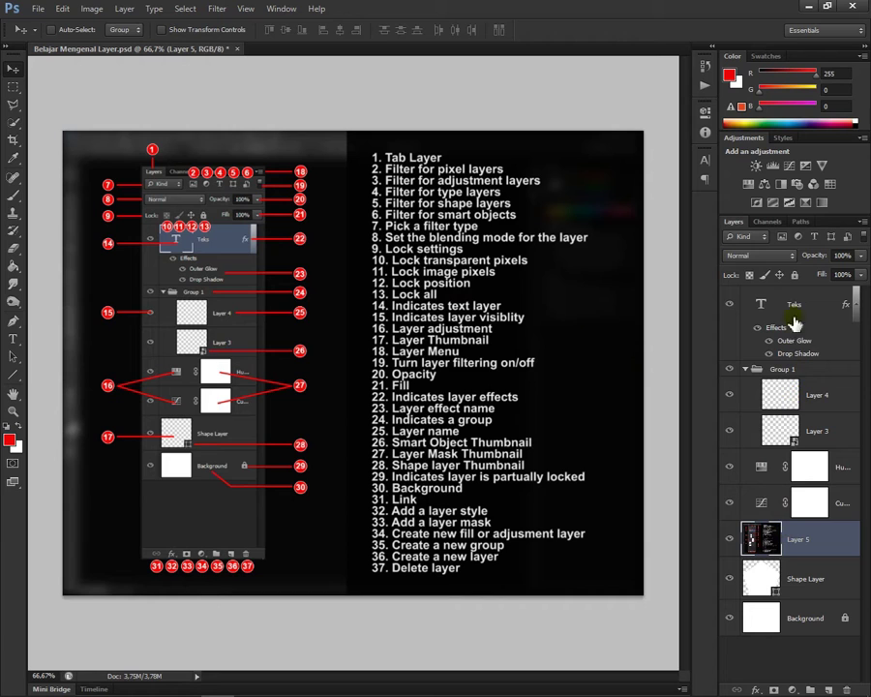
Step: Try to move Layer 5 with its position locked, and undo a move made with the position lock off
{"action": "left_click_drag", "start_coordinate": [207, 275], "coordinate": [289, 310]}
{"action": "left_click", "coordinate": [430, 271]}
{"action": "left_click_drag", "start_coordinate": [261, 240], "coordinate": [315, 251]}
{"action": "key", "text": "Return"}
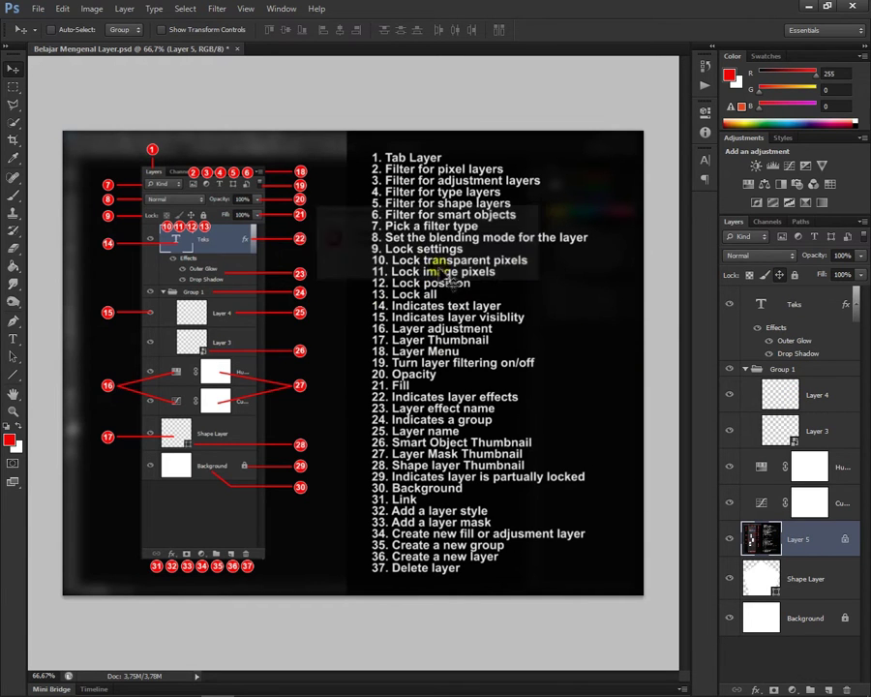
{"action": "left_click_drag", "start_coordinate": [302, 360], "coordinate": [309, 318]}
{"action": "key", "text": "ctrl+z"}
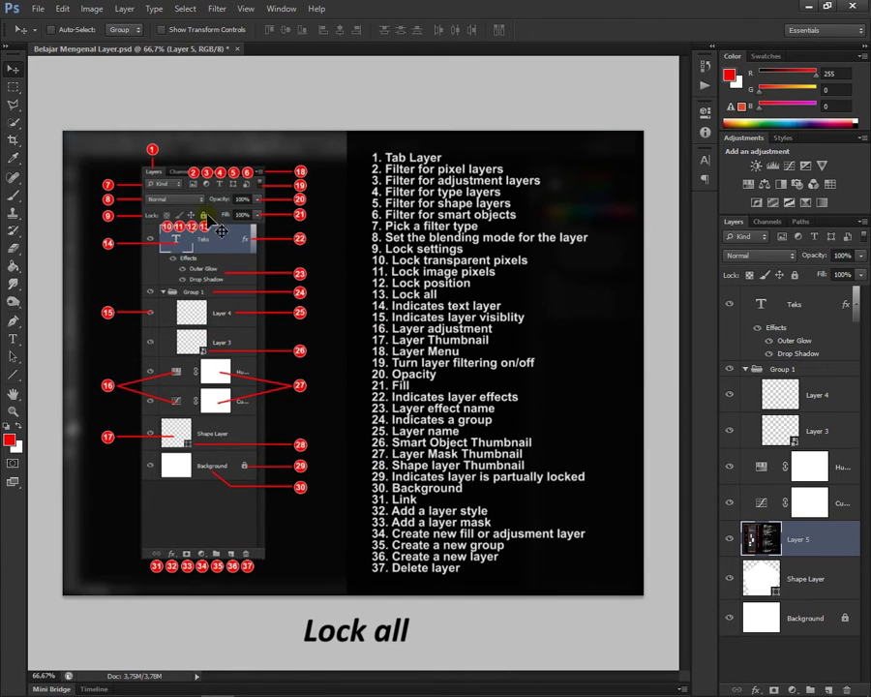
Step: Apply Lock all to Layer 5, and try to move it and to paint on it with the Brush
{"action": "left_click", "coordinate": [794, 275]}
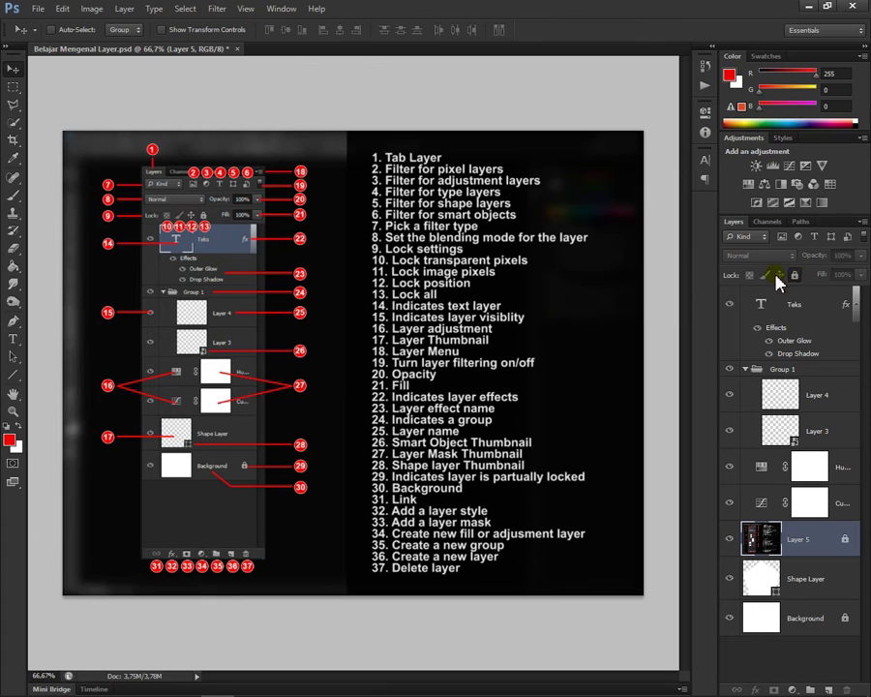
{"action": "left_click", "coordinate": [360, 346]}
{"action": "left_click", "coordinate": [431, 268]}
{"action": "left_click", "coordinate": [13, 195]}
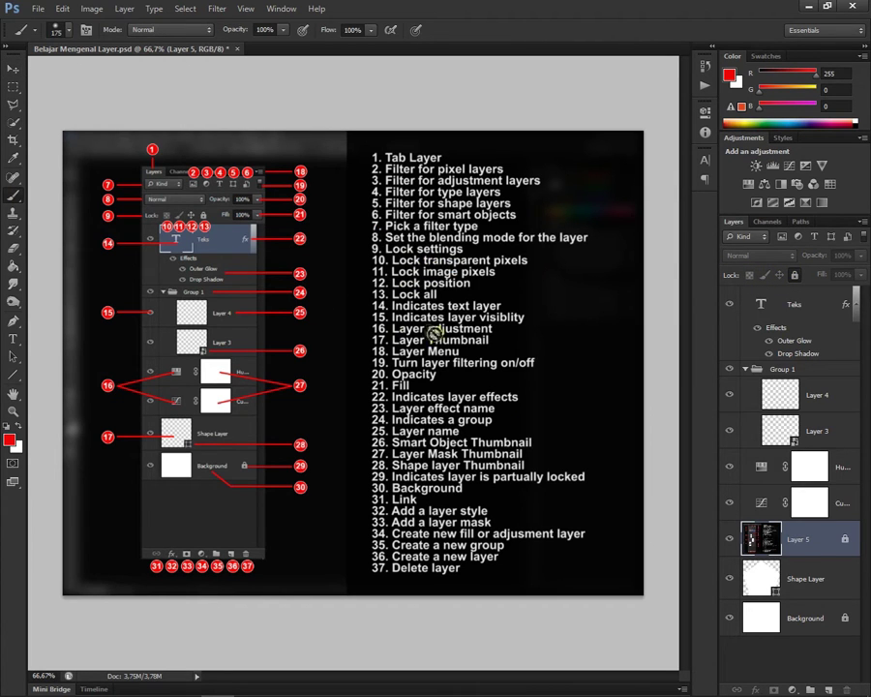
{"action": "left_click", "coordinate": [436, 332]}
{"action": "left_click", "coordinate": [433, 267]}
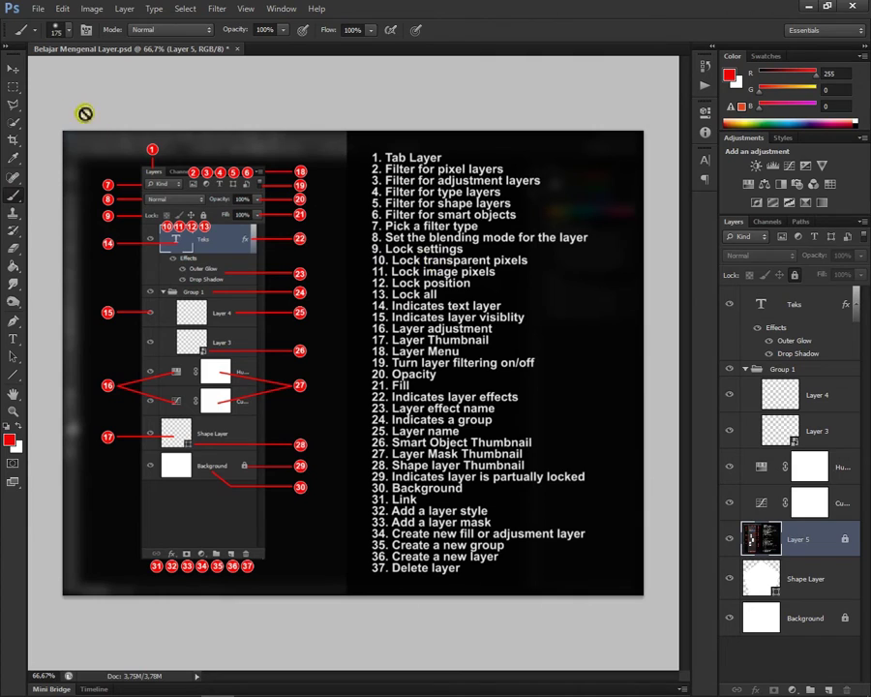
Step: Hide Layer 5, add center-aligned text reading "Indicates Text Layer" in the middle of the canvas, and return to the Move tool
{"action": "left_click", "coordinate": [15, 69]}
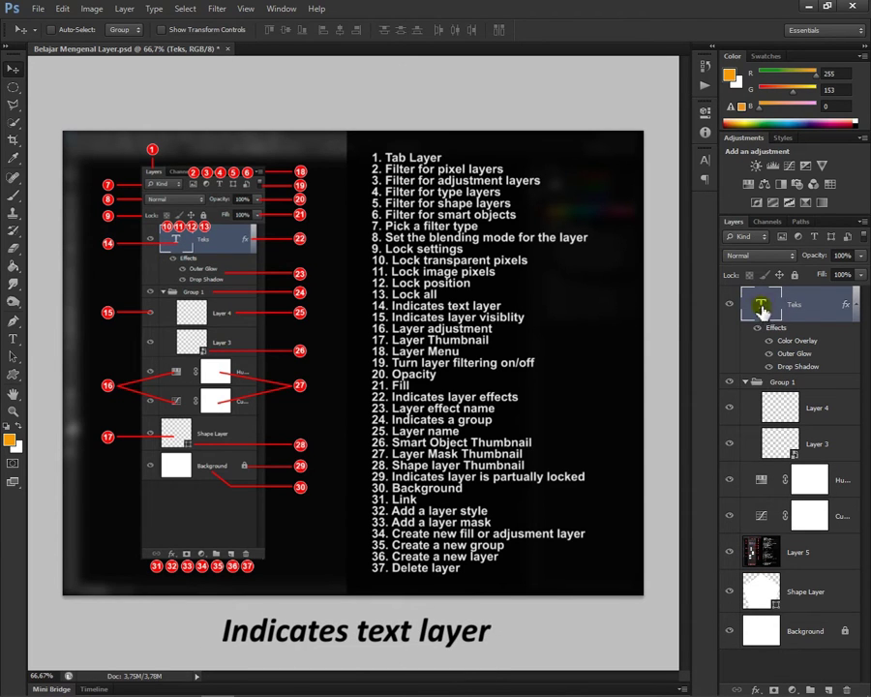
{"action": "left_click", "coordinate": [729, 552]}
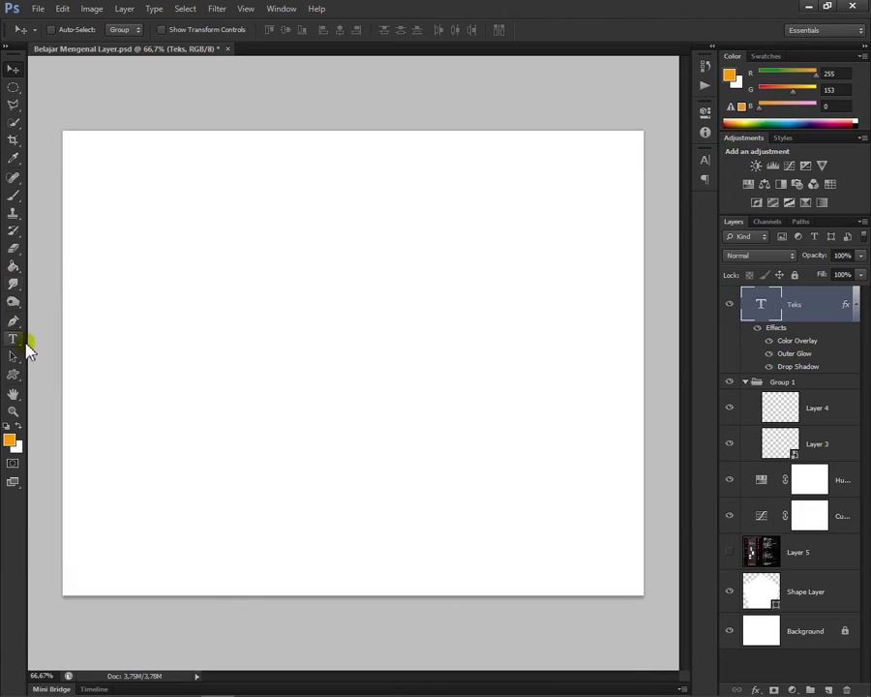
{"action": "left_click", "coordinate": [17, 345]}
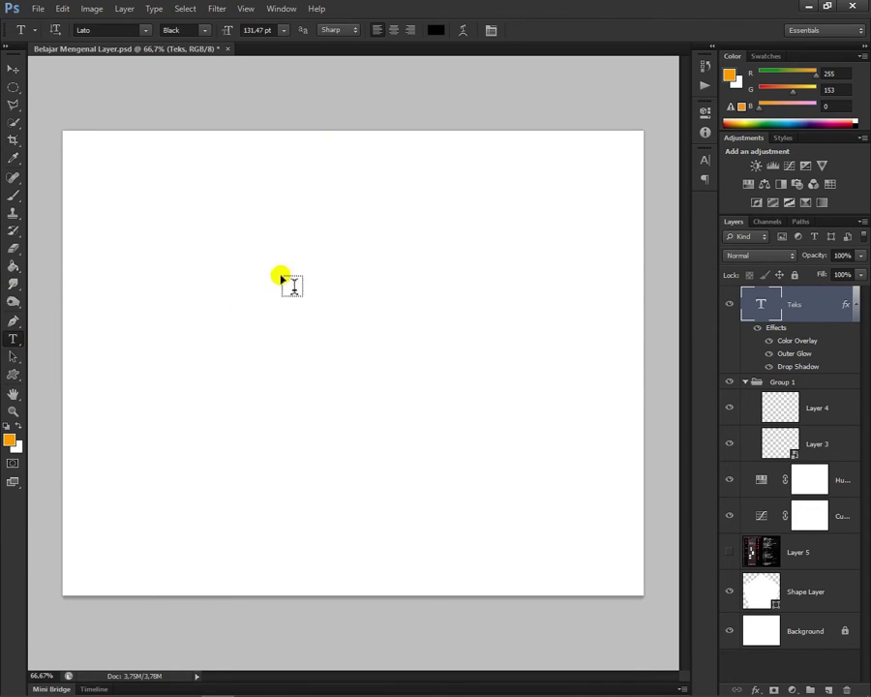
{"action": "left_click", "coordinate": [398, 30]}
{"action": "left_click", "coordinate": [344, 353]}
{"action": "type", "text": "Indicates Text Layer"}
{"action": "left_click", "coordinate": [13, 68]}
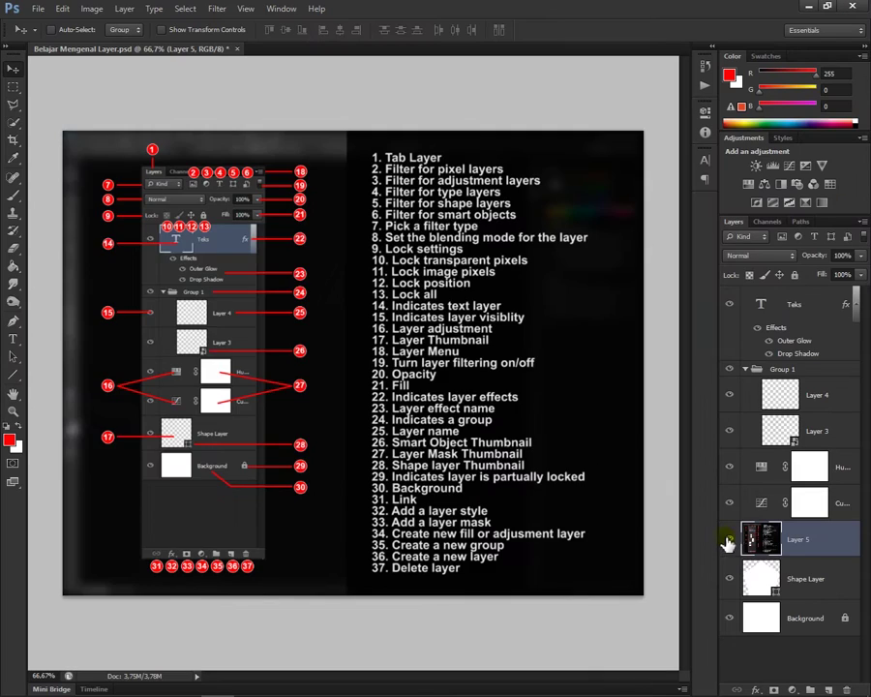
Step: Hide Layer 5 and show it again, and reset the foreground and background colors to their defaults
{"action": "left_click", "coordinate": [476, 295]}
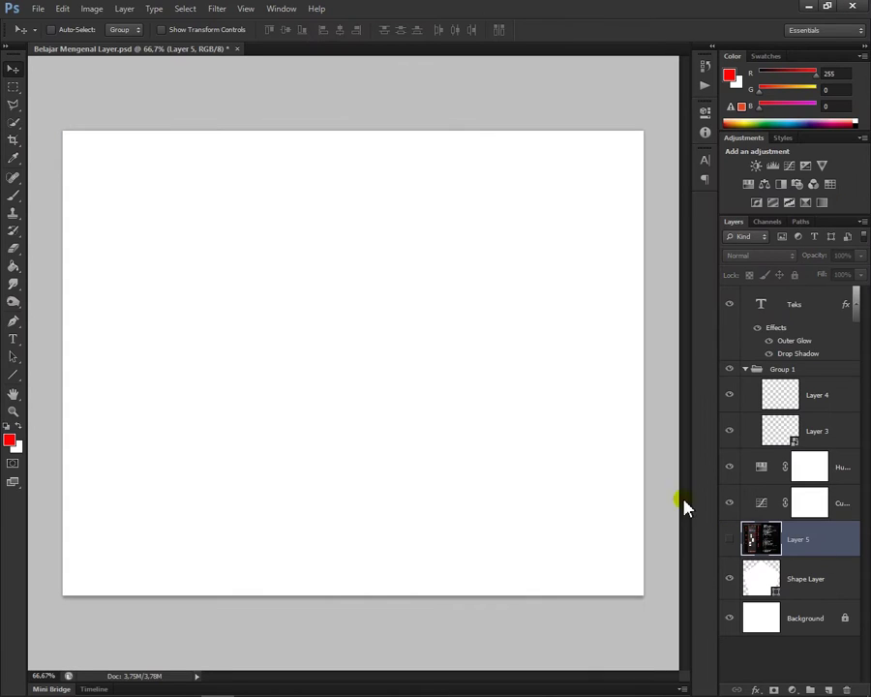
{"action": "left_click", "coordinate": [728, 539]}
{"action": "left_click", "coordinate": [729, 540]}
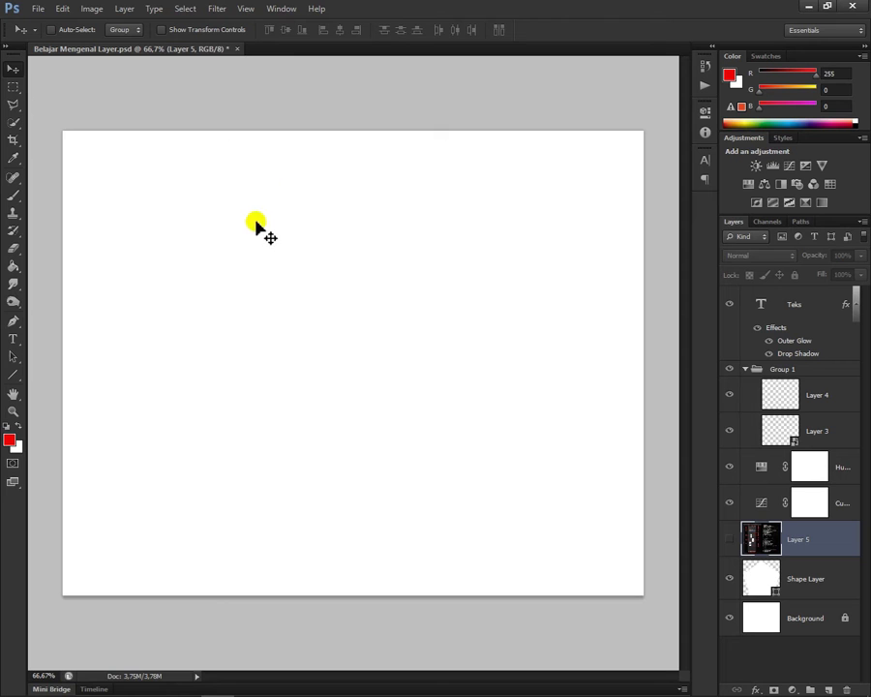
{"action": "left_click", "coordinate": [728, 539]}
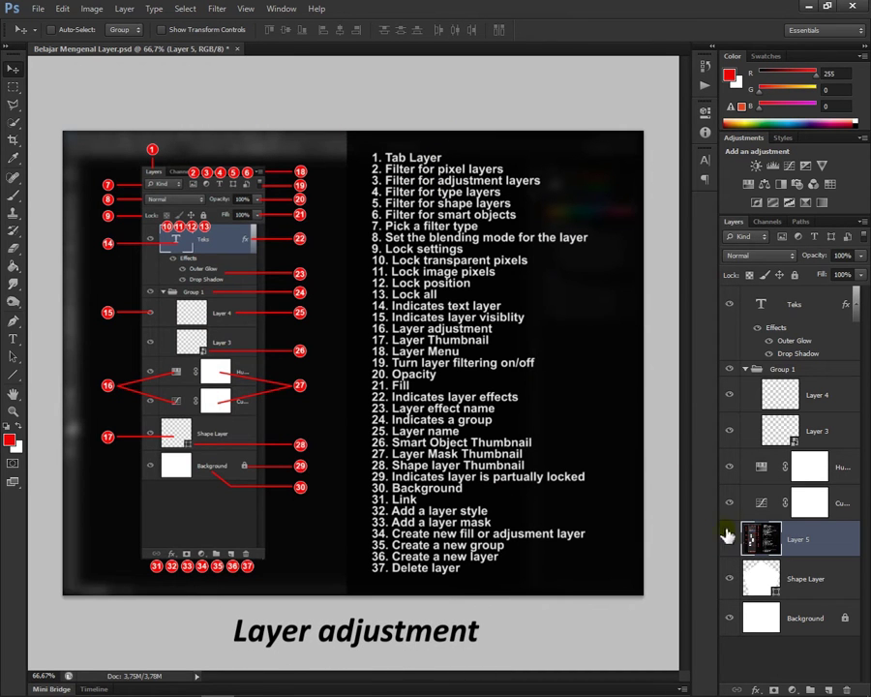
{"action": "key", "text": "d"}
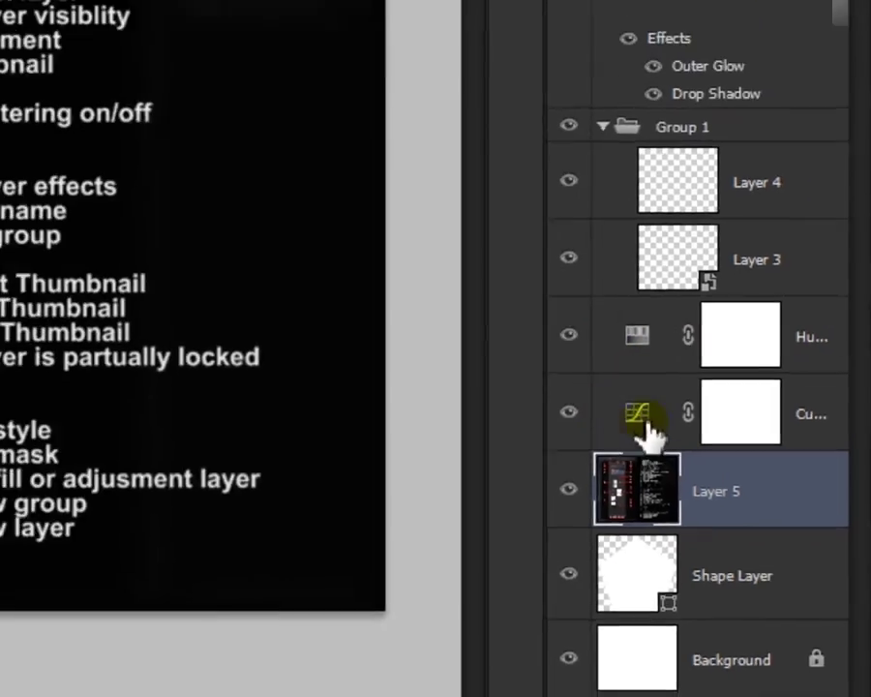
Step: View the Hue/Saturation adjustment layer's properties, close them, and look through the available fill and adjustment layer types
{"action": "double_click", "coordinate": [566, 260]}
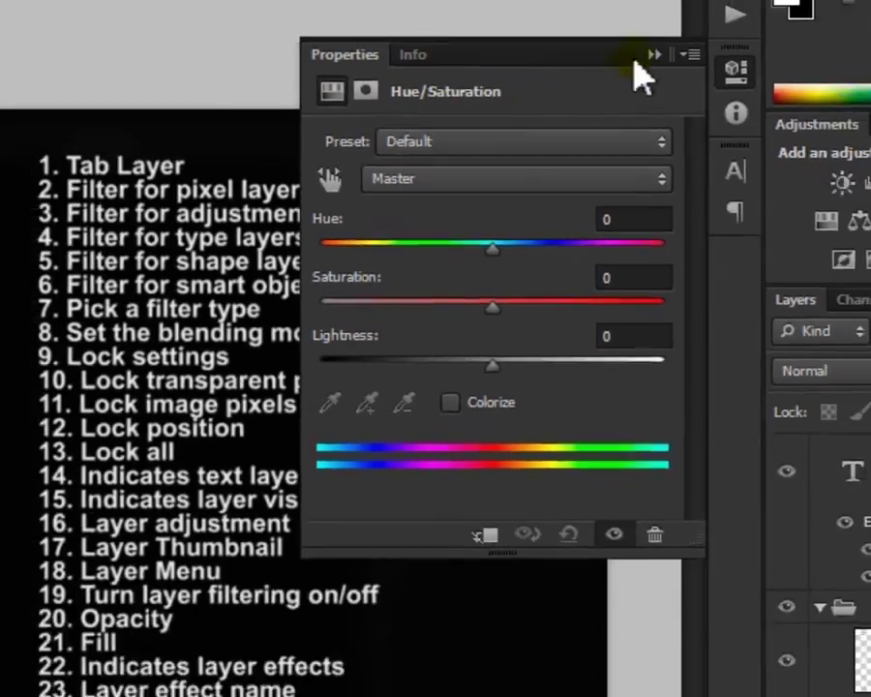
{"action": "left_click", "coordinate": [647, 21]}
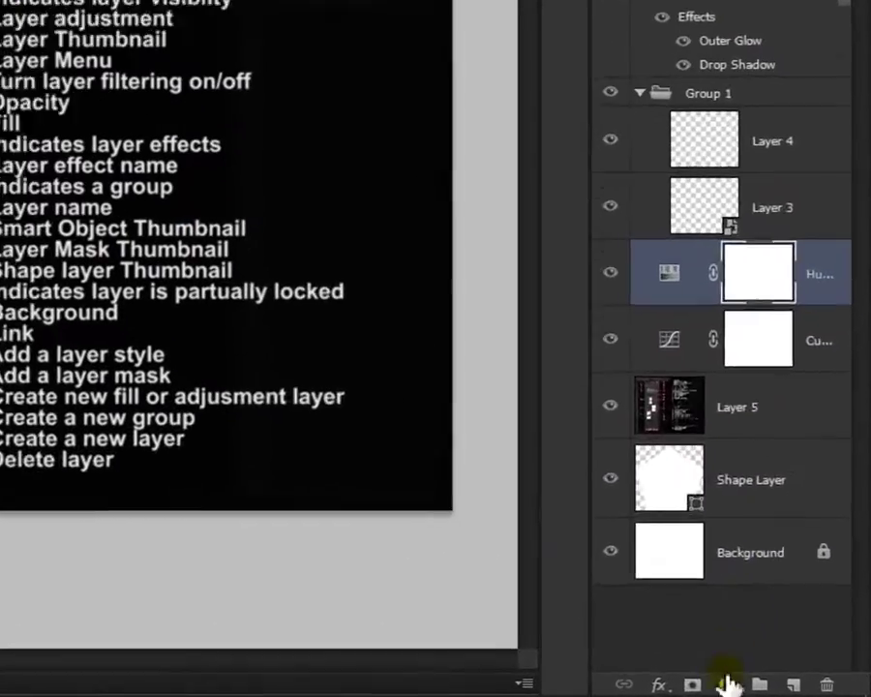
{"action": "left_click", "coordinate": [792, 691]}
{"action": "left_click", "coordinate": [699, 351]}
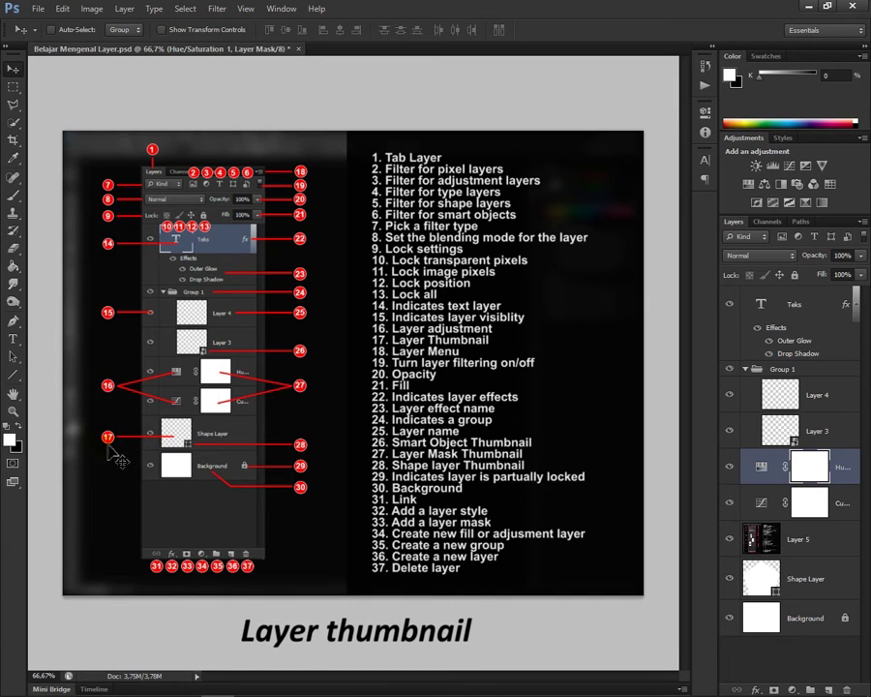
Step: Select the layers one by one by their thumbnails, from Background up to Teks, and finish on Layer 5
{"action": "left_click", "coordinate": [177, 439]}
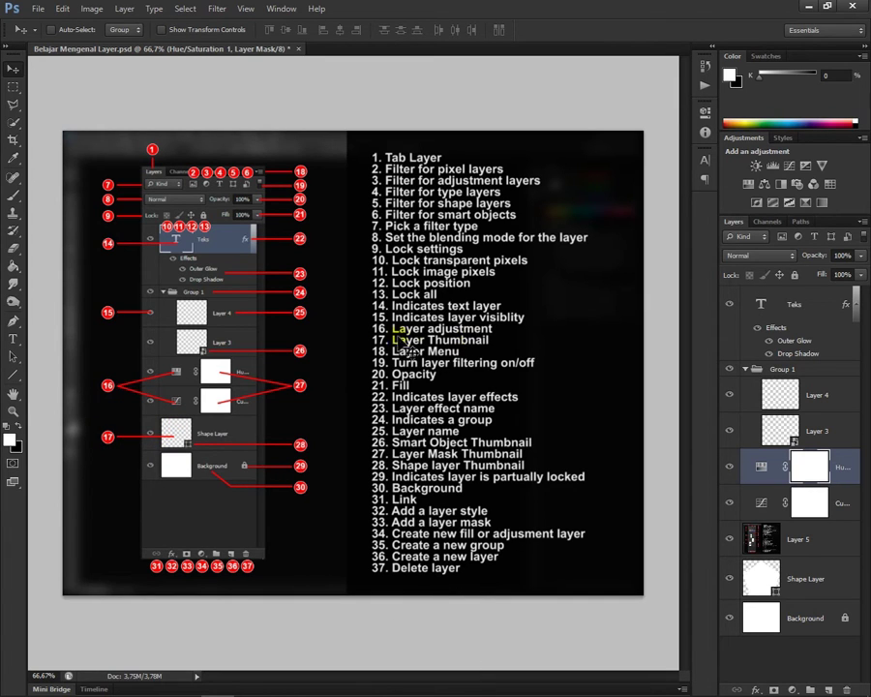
{"action": "left_click", "coordinate": [760, 618]}
{"action": "left_click", "coordinate": [761, 578]}
{"action": "left_click", "coordinate": [761, 539]}
{"action": "left_click", "coordinate": [809, 503]}
{"action": "left_click", "coordinate": [780, 431]}
{"action": "left_click", "coordinate": [779, 395]}
{"action": "left_click", "coordinate": [770, 305]}
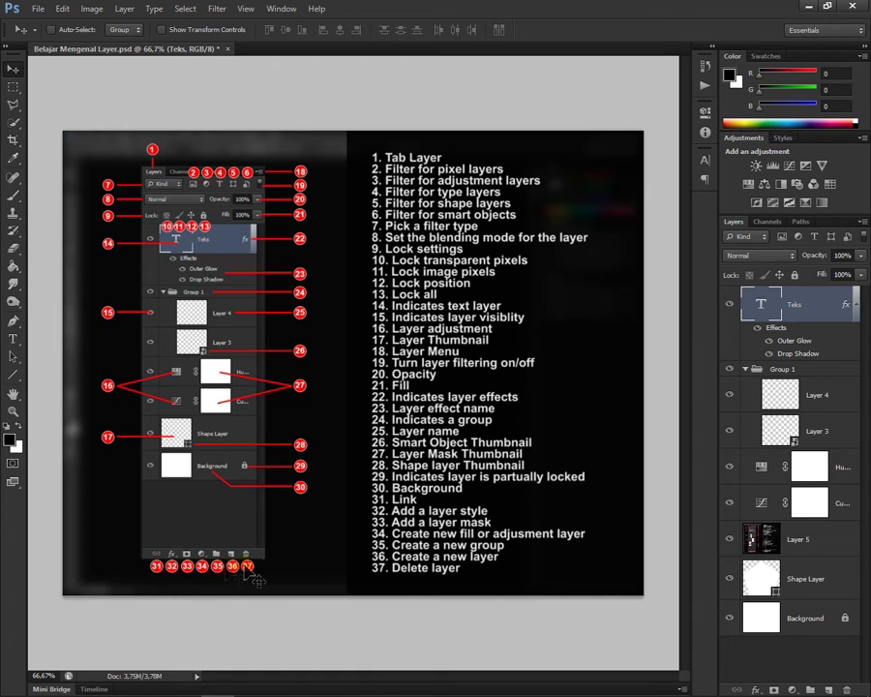
{"action": "left_click", "coordinate": [780, 538]}
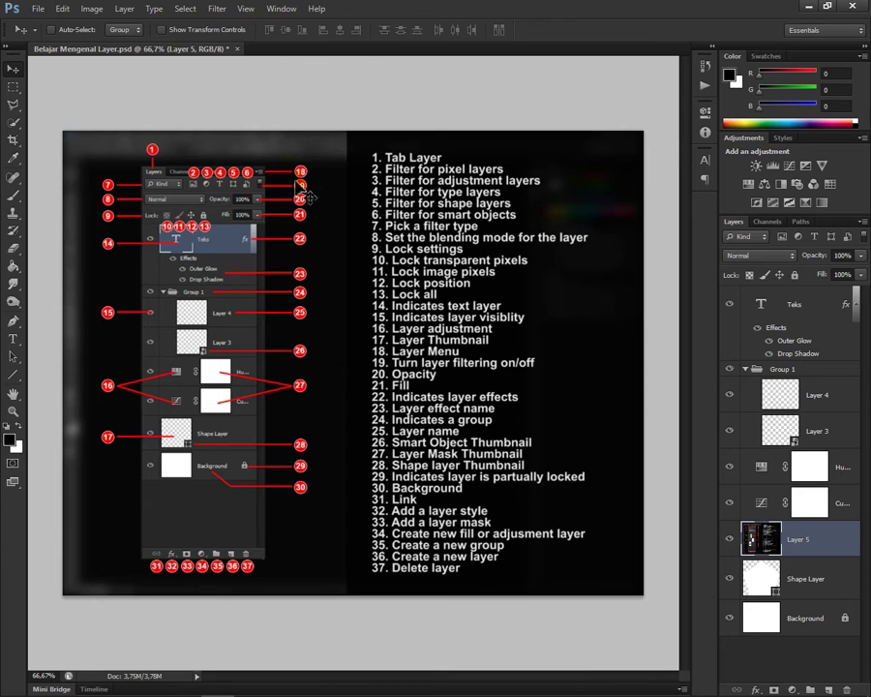
Step: Look through the layer commands without choosing one, and switch layer filtering back on
{"action": "left_click", "coordinate": [857, 221]}
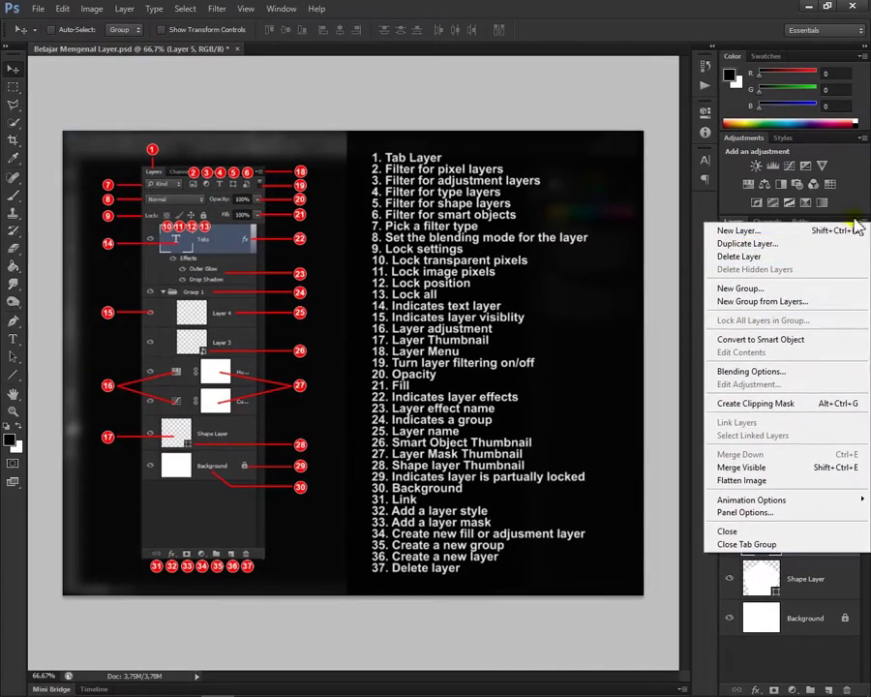
{"action": "left_click", "coordinate": [858, 220]}
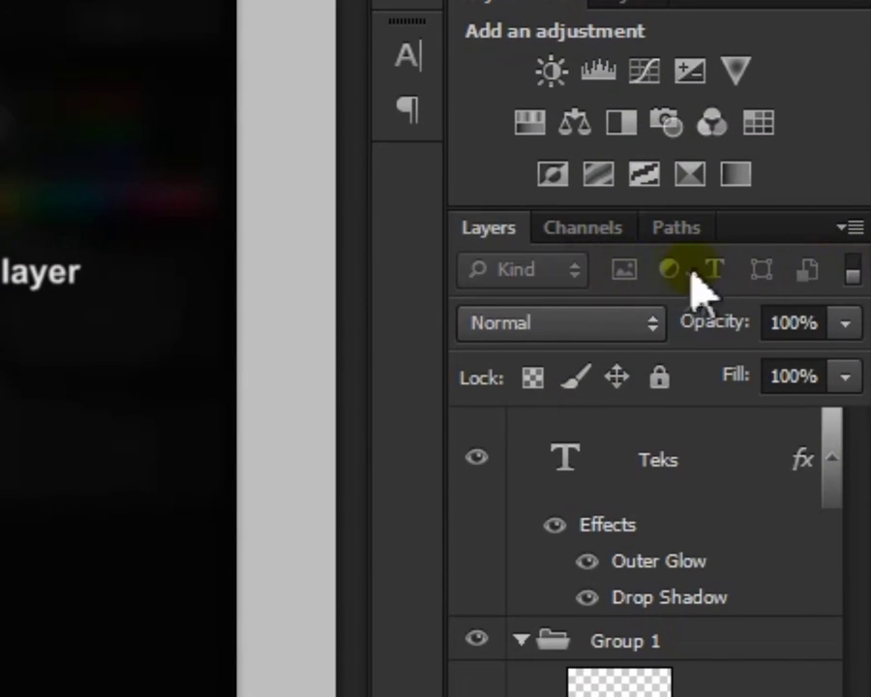
{"action": "left_click", "coordinate": [841, 271]}
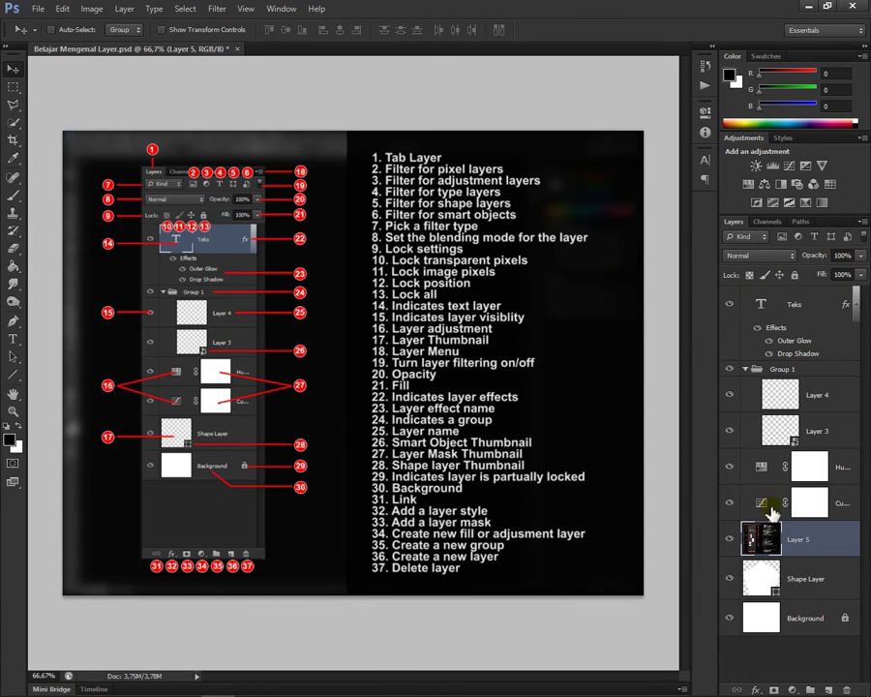
Step: Try Layer 5's opacity at 50% and 75%, and set it back to 100%
{"action": "left_click", "coordinate": [861, 256]}
{"action": "left_click_drag", "start_coordinate": [860, 271], "coordinate": [788, 255]}
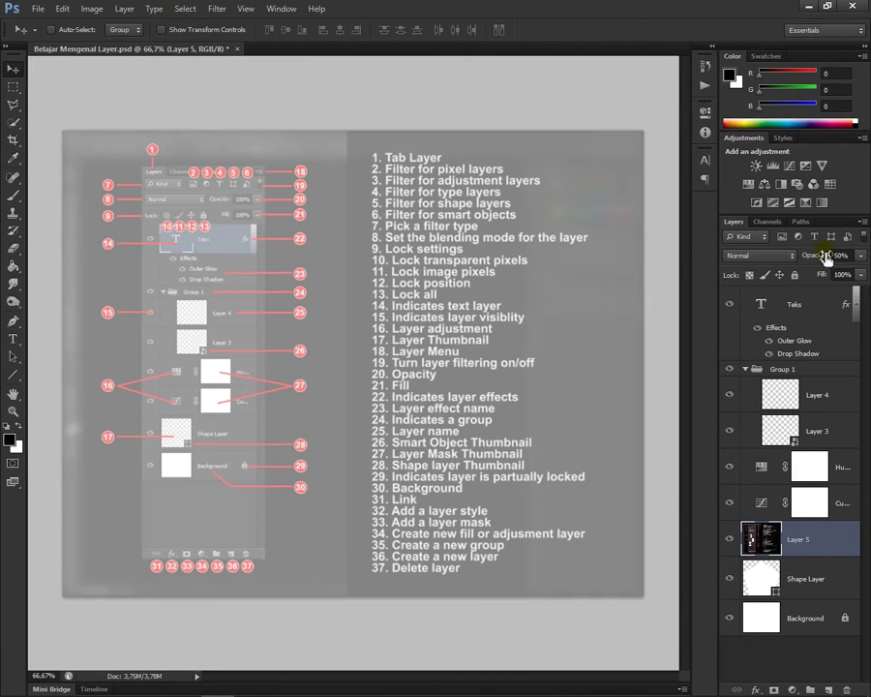
{"action": "left_click_drag", "start_coordinate": [853, 257], "coordinate": [828, 256]}
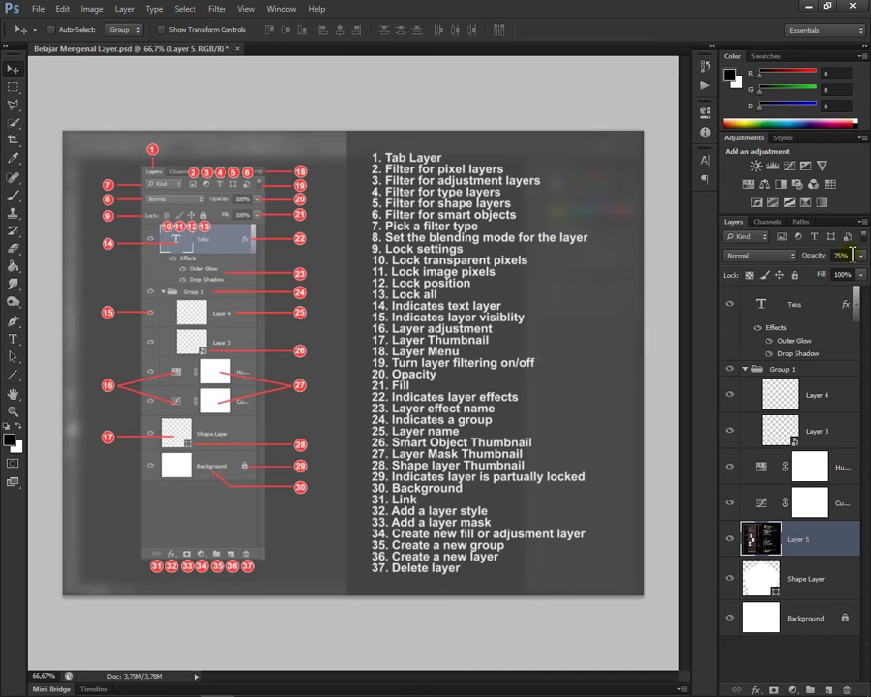
{"action": "type", "text": "00"}
{"action": "key", "text": "Return"}
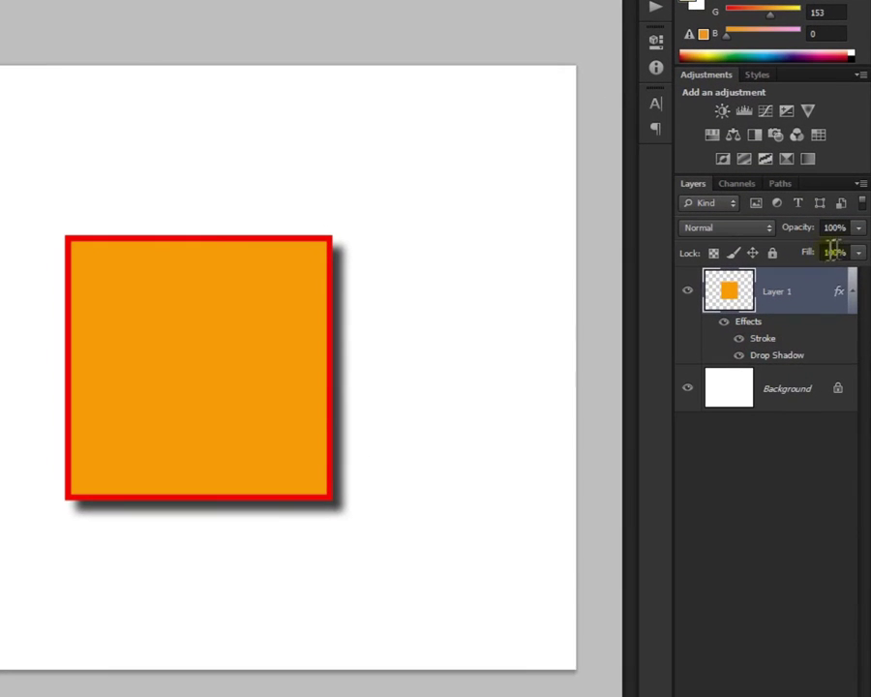
Step: Lower the fill of Layer 1, the orange square with a red stroke and a drop shadow
{"action": "mouse_move", "coordinate": [861, 274]}
{"action": "left_mouse_down"}
{"action": "mouse_move", "coordinate": [860, 296]}
{"action": "mouse_move", "coordinate": [775, 281]}
{"action": "mouse_move", "coordinate": [784, 281]}
{"action": "left_mouse_up"}
{"action": "left_click", "coordinate": [724, 290]}
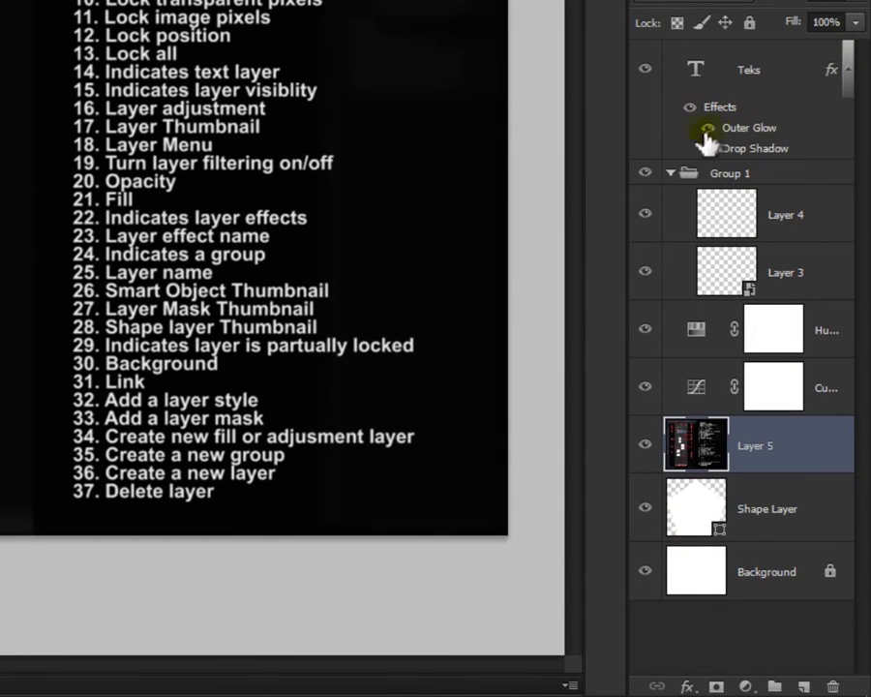
Step: Add a Drop Shadow with the default settings to Layer 4, and clear its layer style
{"action": "left_click", "coordinate": [784, 228]}
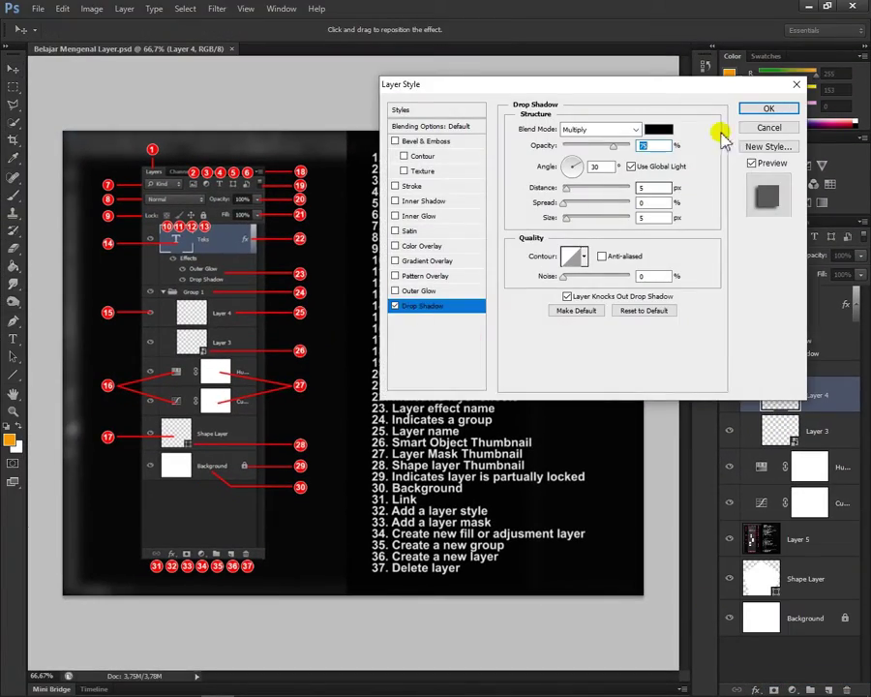
{"action": "left_click", "coordinate": [769, 108]}
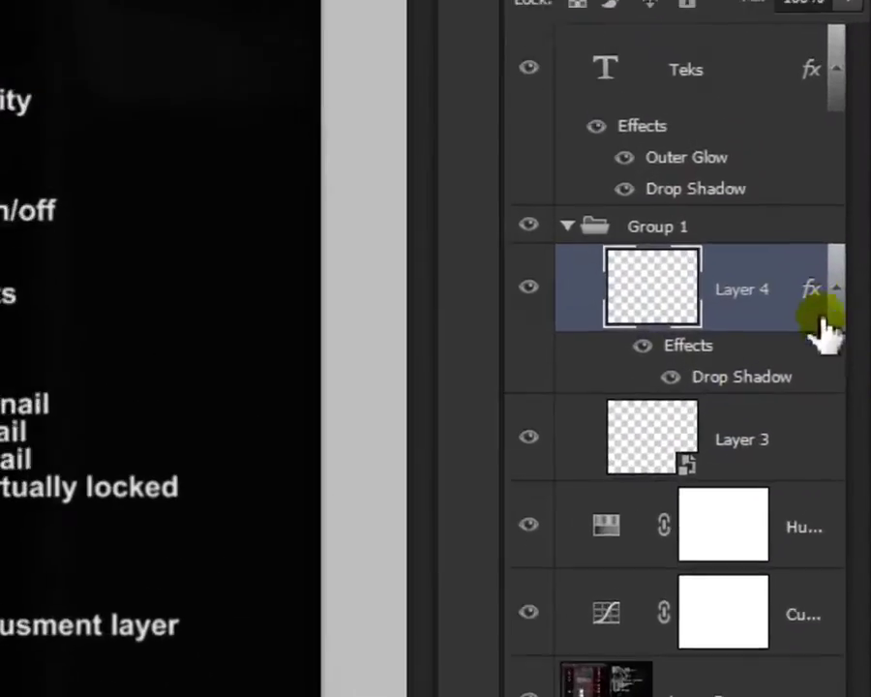
{"action": "right_click", "coordinate": [740, 377]}
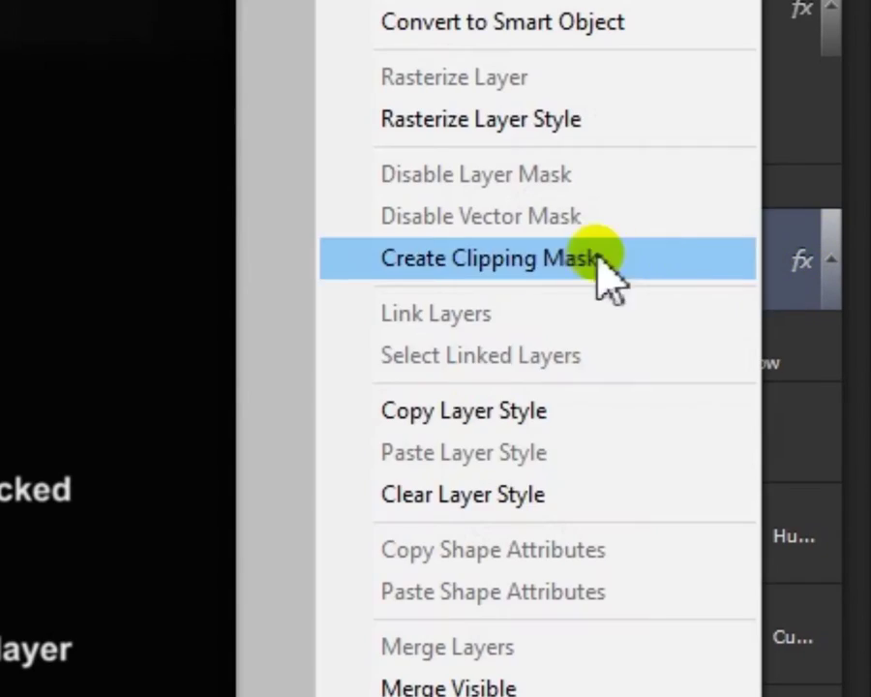
{"action": "left_click", "coordinate": [499, 496]}
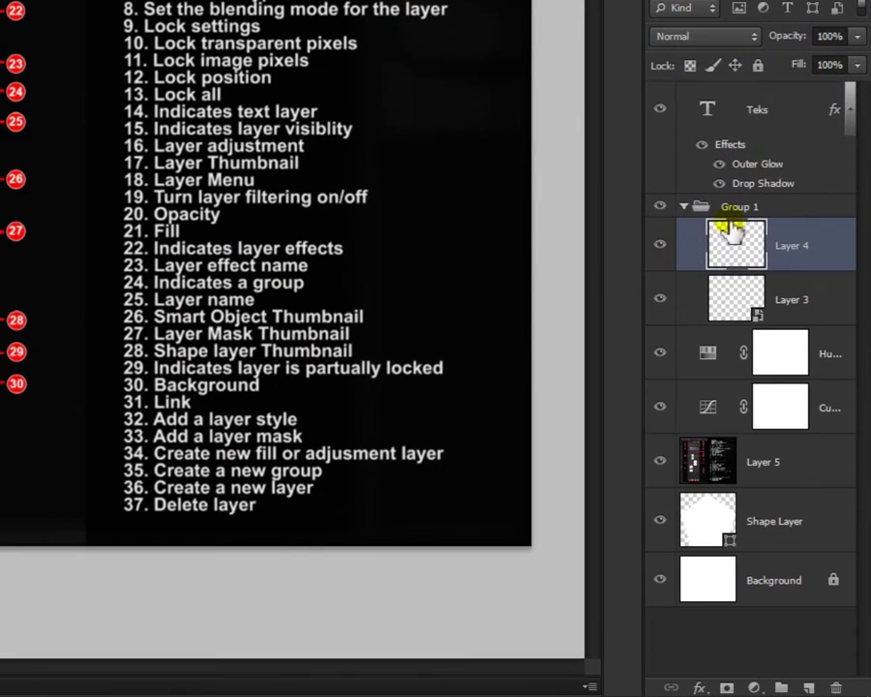
Step: Select the Teks layer and look through the fill and adjustment layer types without choosing one
{"action": "left_click", "coordinate": [786, 332]}
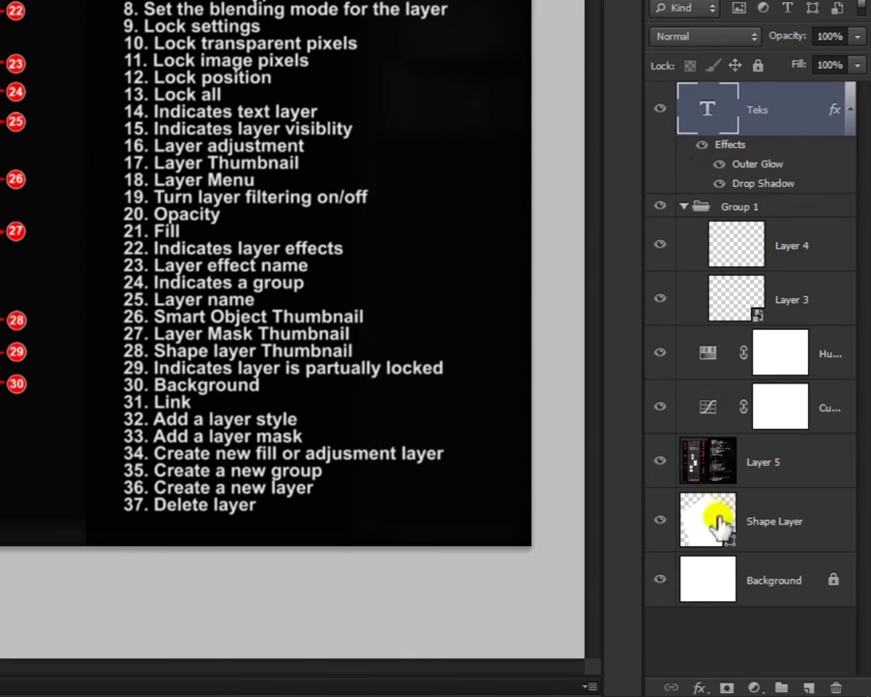
{"action": "left_click", "coordinate": [756, 687]}
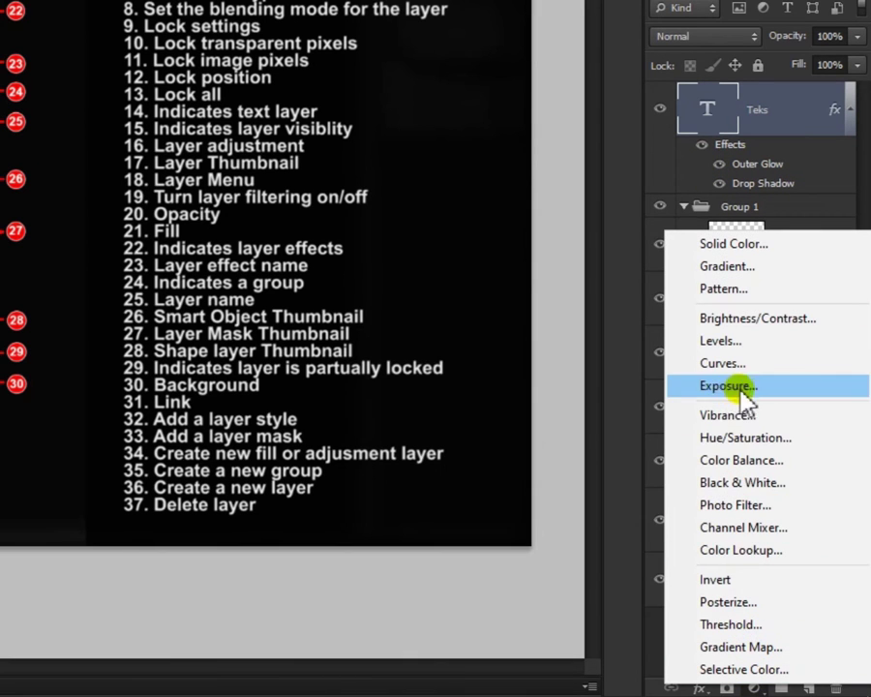
{"action": "left_click", "coordinate": [781, 171]}
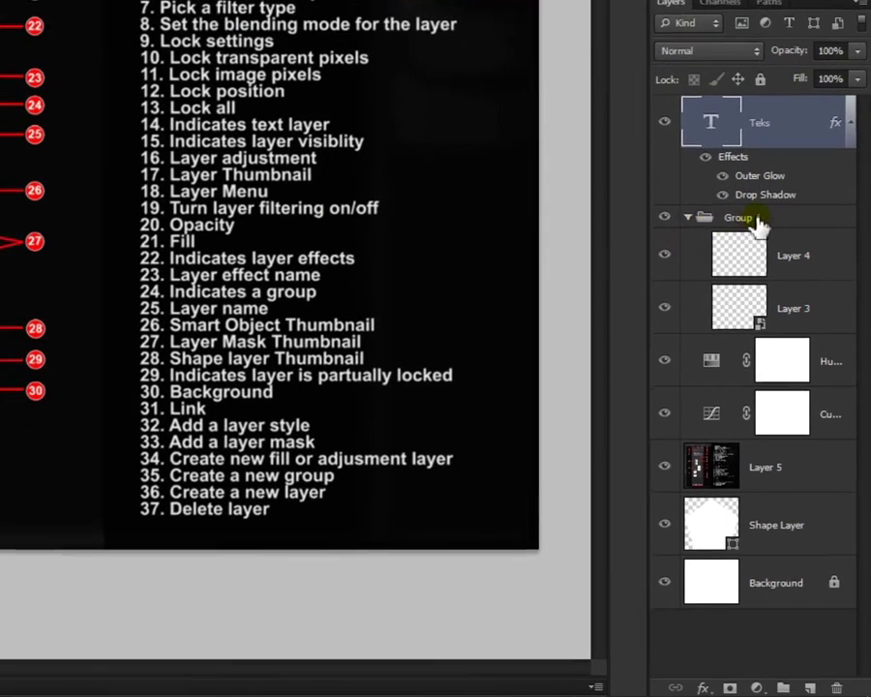
Step: Select Group 1 and the layers inside it in turn, and collapse and expand the group
{"action": "left_click", "coordinate": [763, 370]}
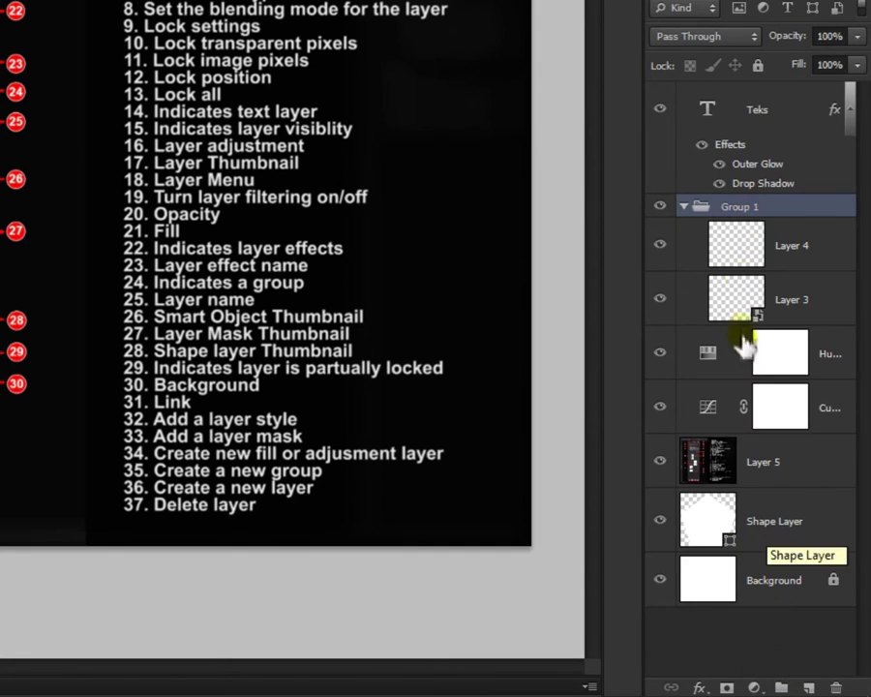
{"action": "left_click", "coordinate": [789, 254]}
{"action": "left_click", "coordinate": [796, 290]}
{"action": "left_click", "coordinate": [800, 239]}
{"action": "left_click", "coordinate": [684, 207]}
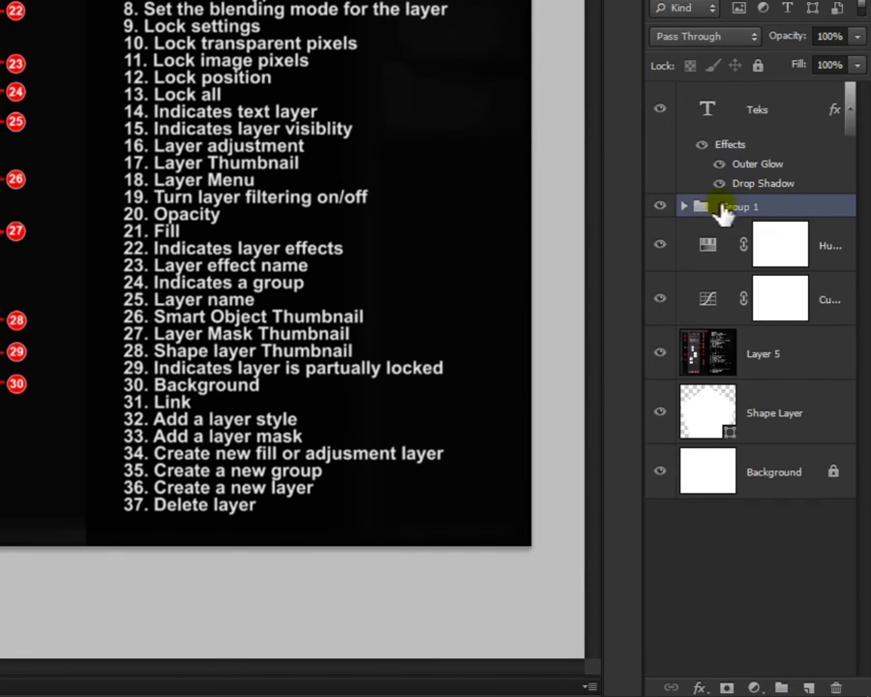
{"action": "left_click", "coordinate": [751, 567]}
{"action": "left_click", "coordinate": [683, 206]}
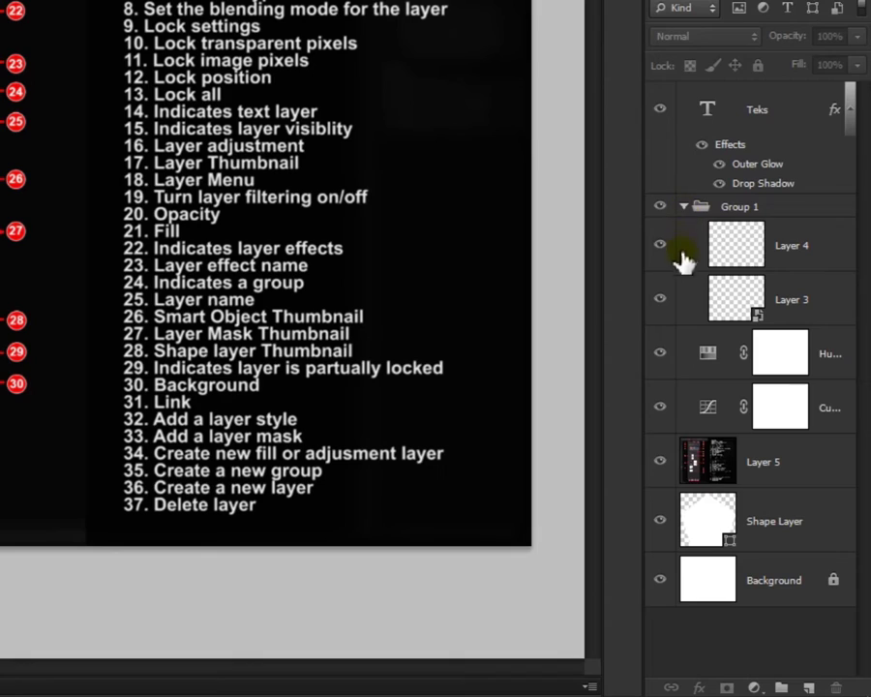
{"action": "left_click", "coordinate": [786, 308]}
Step: Group Layer 5 with Shape Layer, ungroup the two layers again, and select Group 1
{"action": "left_click", "coordinate": [770, 463]}
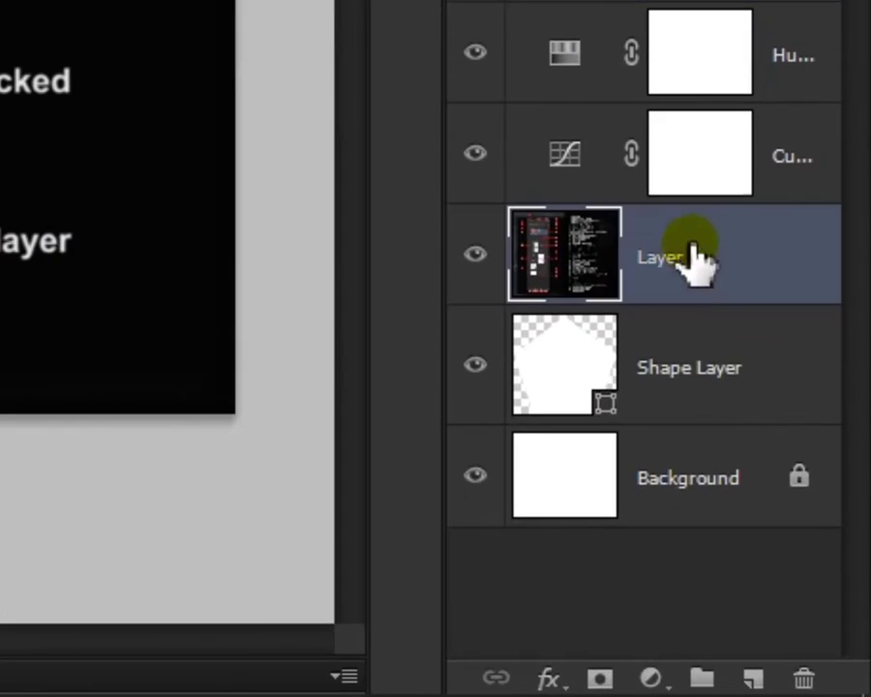
{"action": "left_click", "coordinate": [782, 377], "text": "shift"}
{"action": "key", "text": "ctrl+g"}
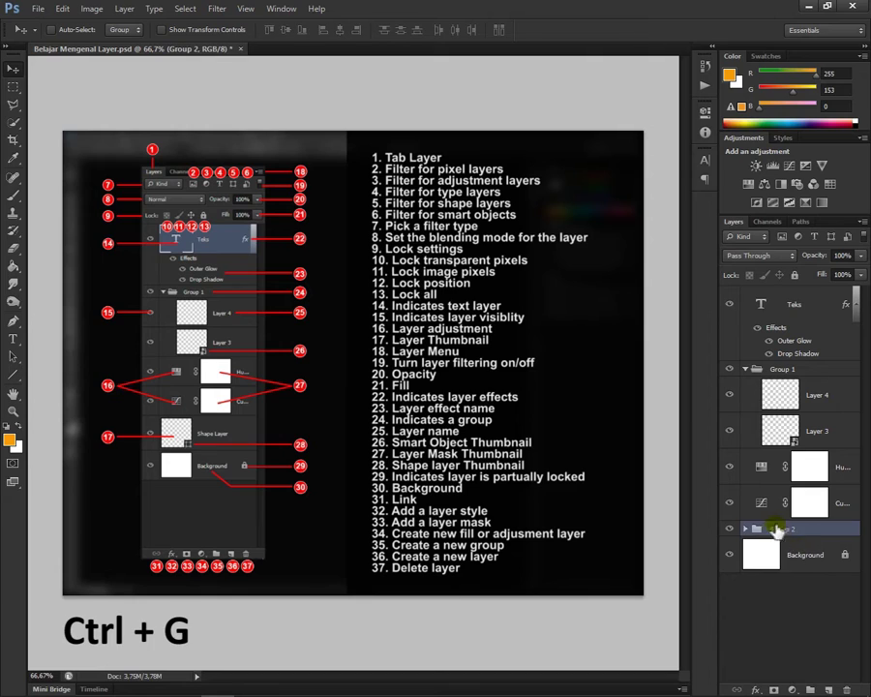
{"action": "left_click", "coordinate": [746, 530]}
{"action": "key", "text": "ctrl+shift+g"}
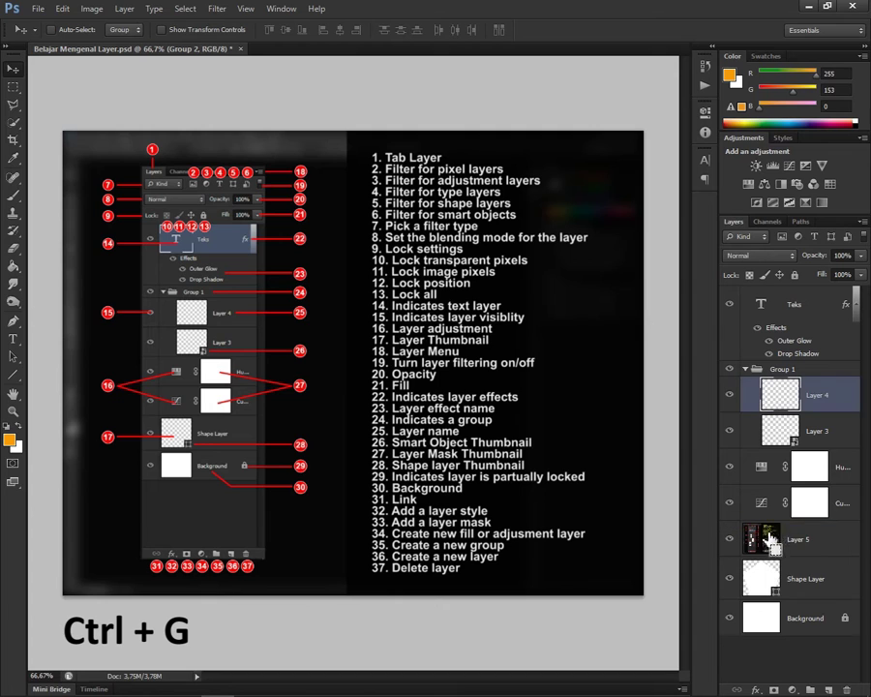
{"action": "left_click", "coordinate": [796, 370]}
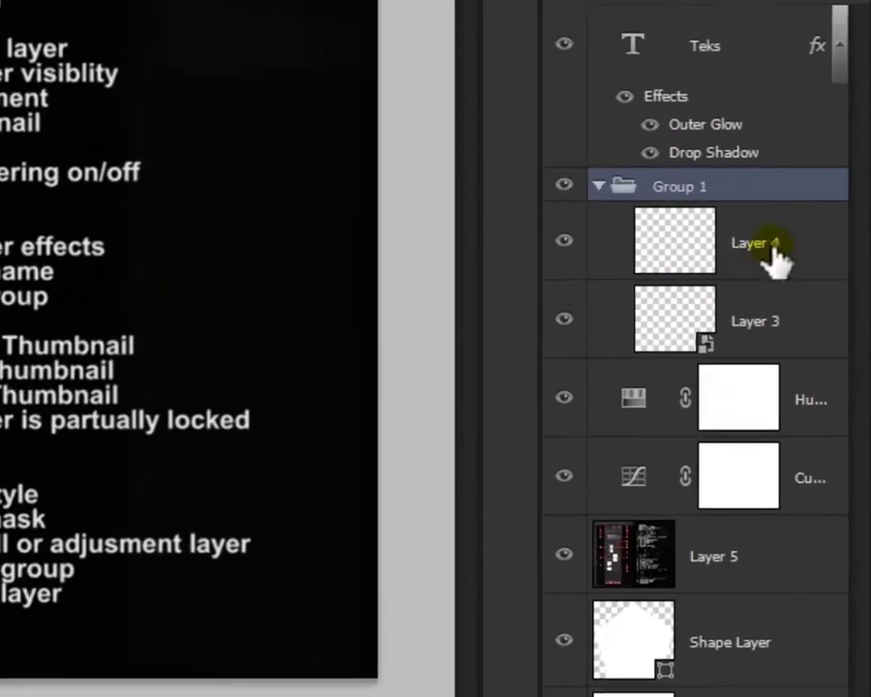
Step: Rename Layer 5 as Keterangan and Layer 3 as Smart Objects
{"action": "left_click", "coordinate": [816, 399]}
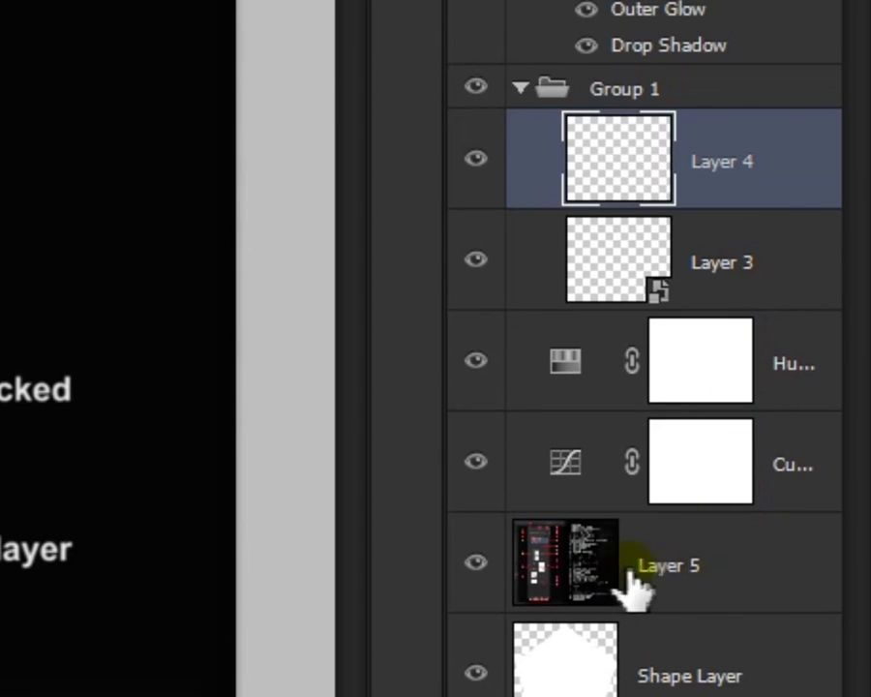
{"action": "double_click", "coordinate": [664, 567]}
{"action": "type", "text": "Keterangan"}
{"action": "key", "text": "Return"}
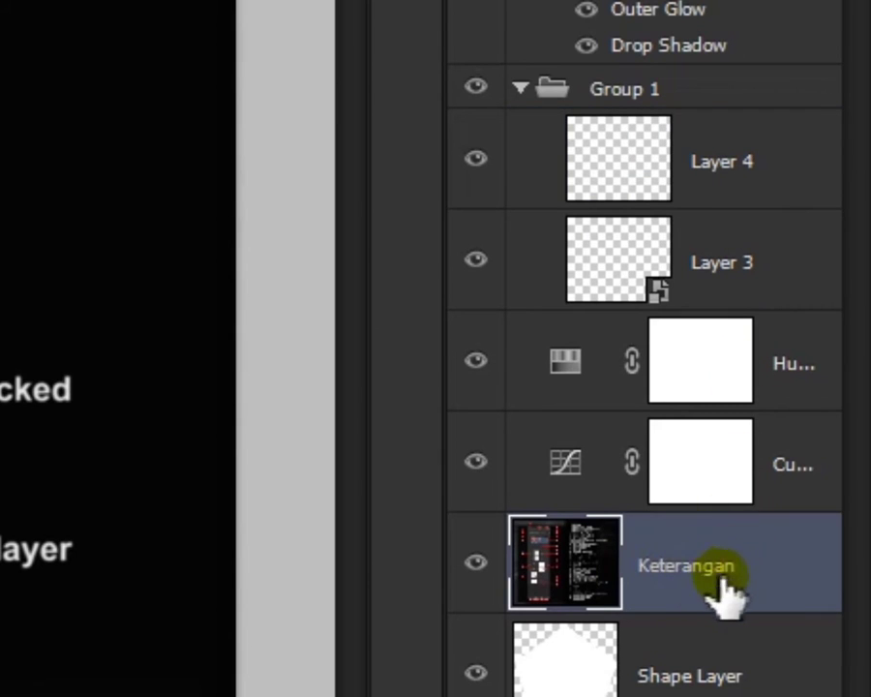
{"action": "double_click", "coordinate": [722, 271]}
{"action": "type", "text": "Smart Objects"}
{"action": "key", "text": "Return"}
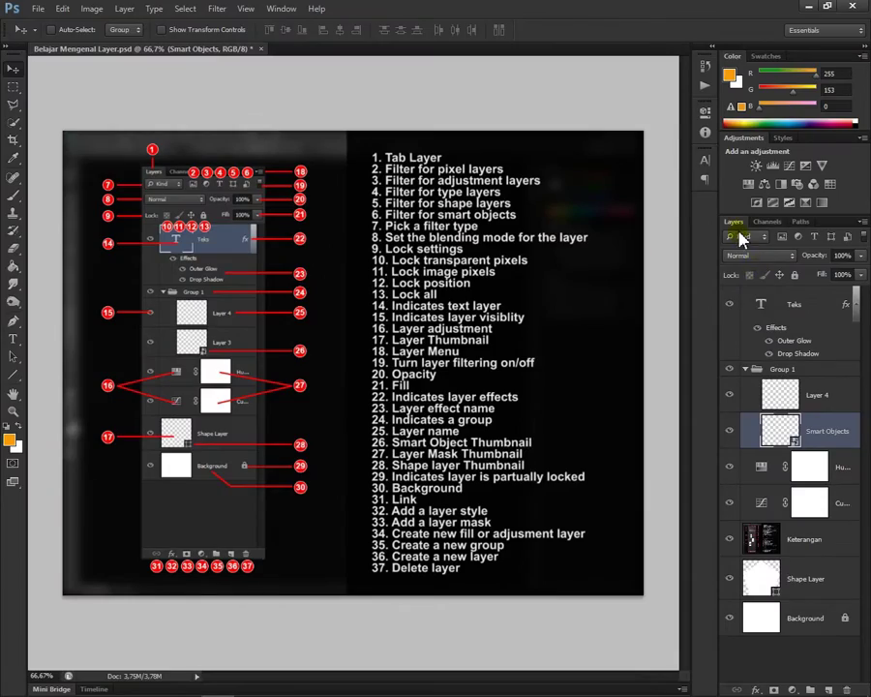
Step: Filter the layers by the names Keterangan and Smart in turn, and return the filter type to Kind
{"action": "left_click", "coordinate": [738, 238]}
{"action": "left_click", "coordinate": [642, 229]}
{"action": "left_click", "coordinate": [725, 109]}
{"action": "type", "text": "Keterangan"}
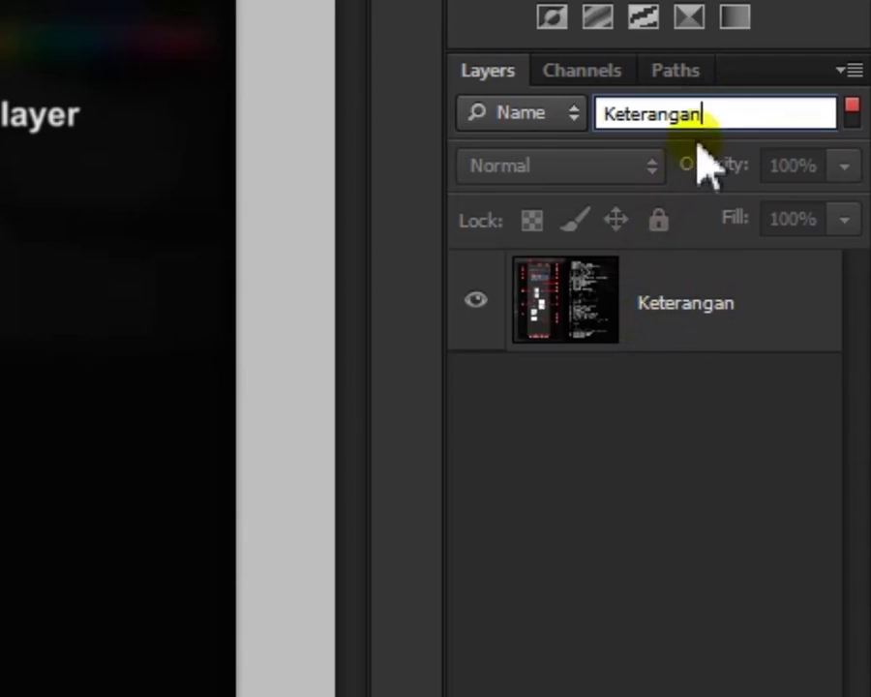
{"action": "key", "text": "ctrl+a"}
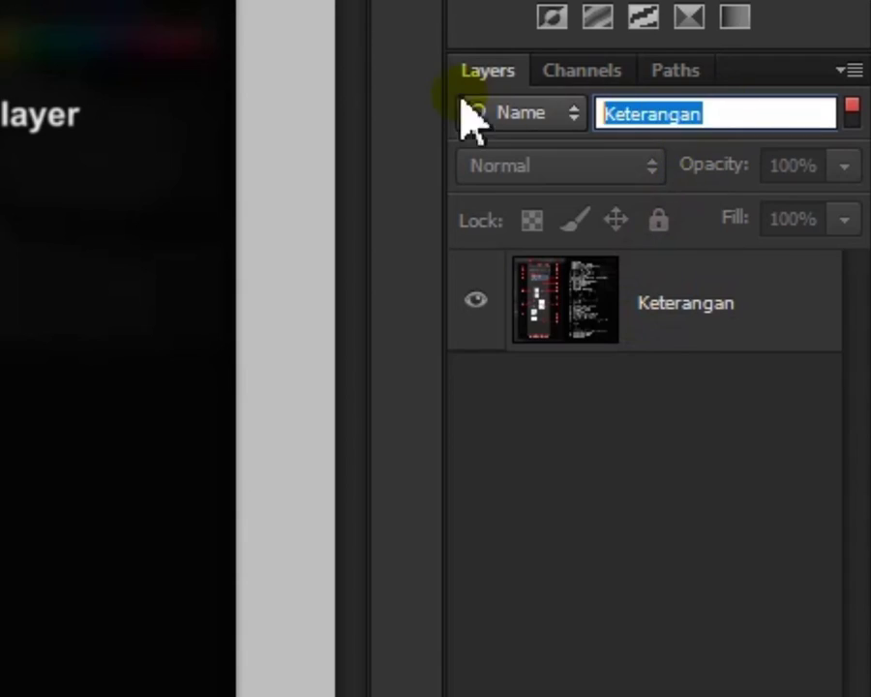
{"action": "type", "text": "Smart"}
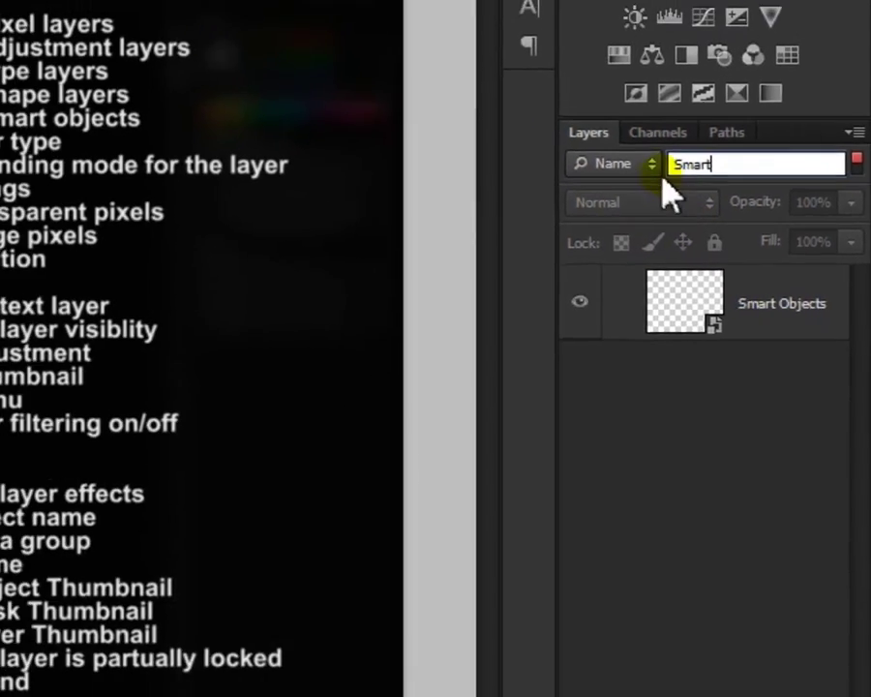
{"action": "left_click", "coordinate": [574, 112]}
{"action": "left_click", "coordinate": [515, 100]}
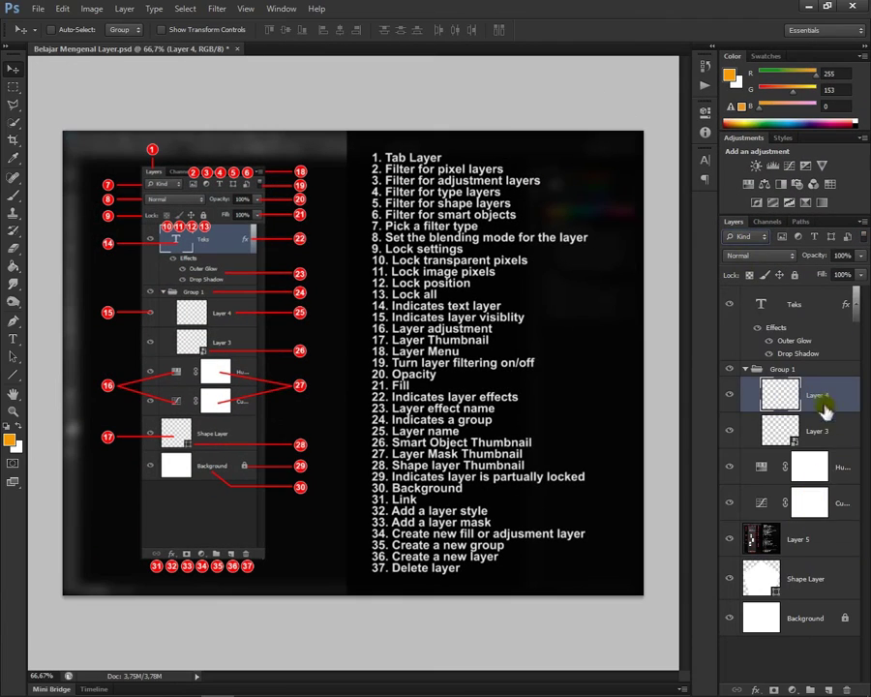
Step: Convert Layer 4 to a smart object and turn it back into a regular layer
{"action": "left_click", "coordinate": [778, 306]}
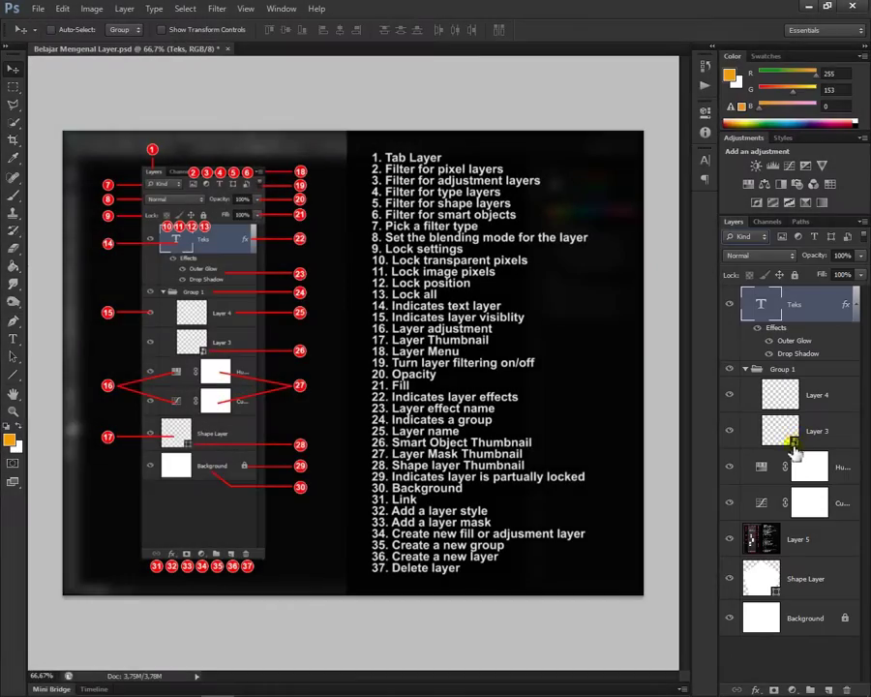
{"action": "left_click", "coordinate": [792, 441]}
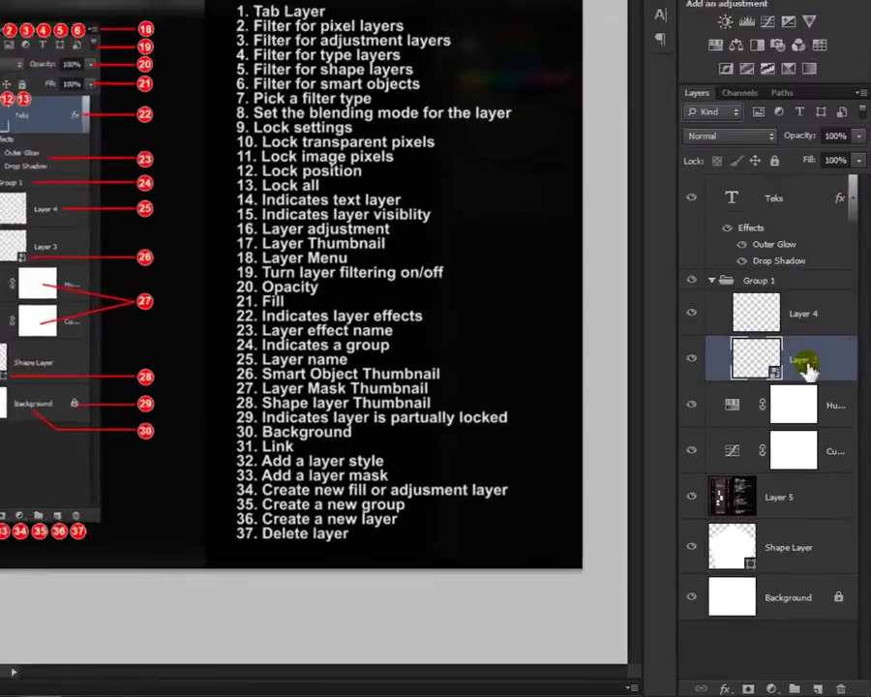
{"action": "left_click", "coordinate": [814, 397]}
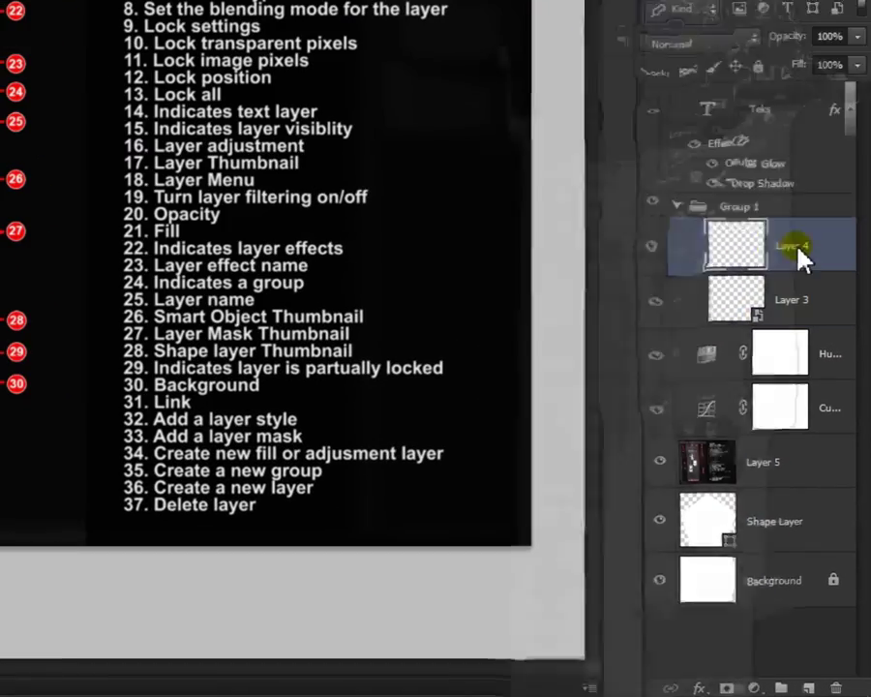
{"action": "right_click", "coordinate": [799, 254]}
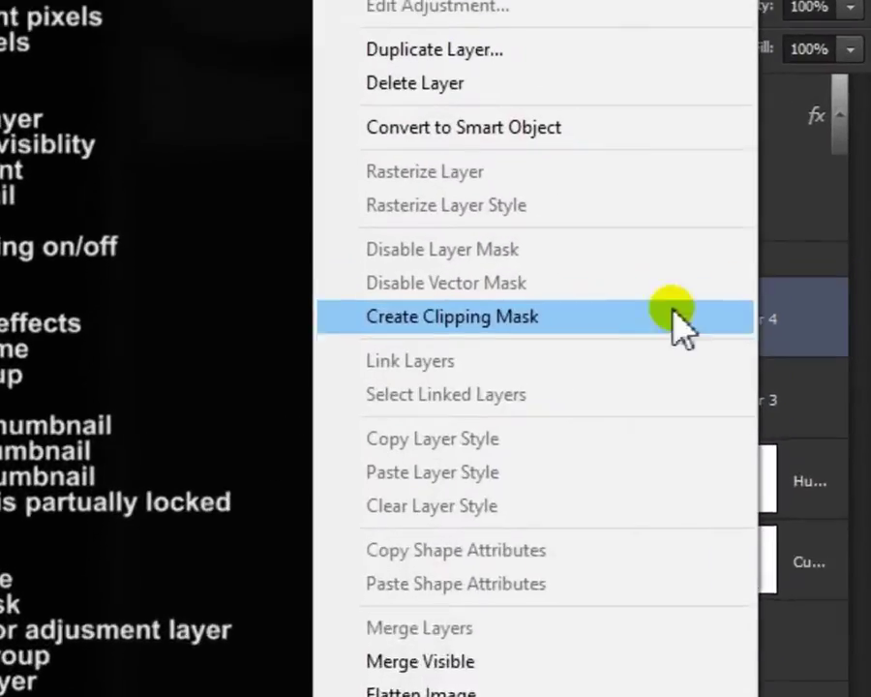
{"action": "left_click", "coordinate": [603, 125]}
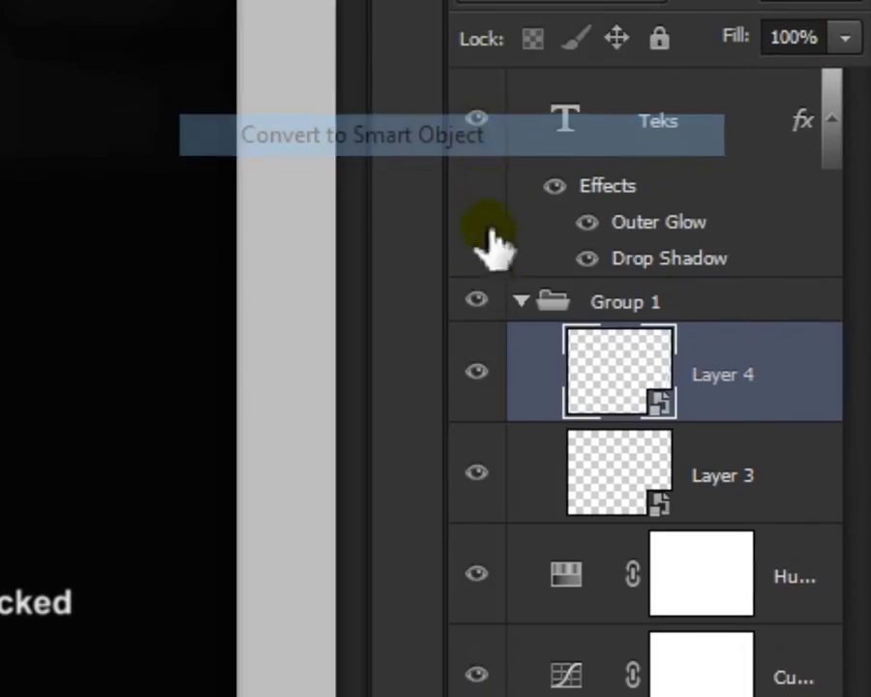
{"action": "right_click", "coordinate": [741, 382]}
{"action": "left_click", "coordinate": [387, 289]}
{"action": "left_click", "coordinate": [596, 377]}
{"action": "left_click", "coordinate": [181, 438]}
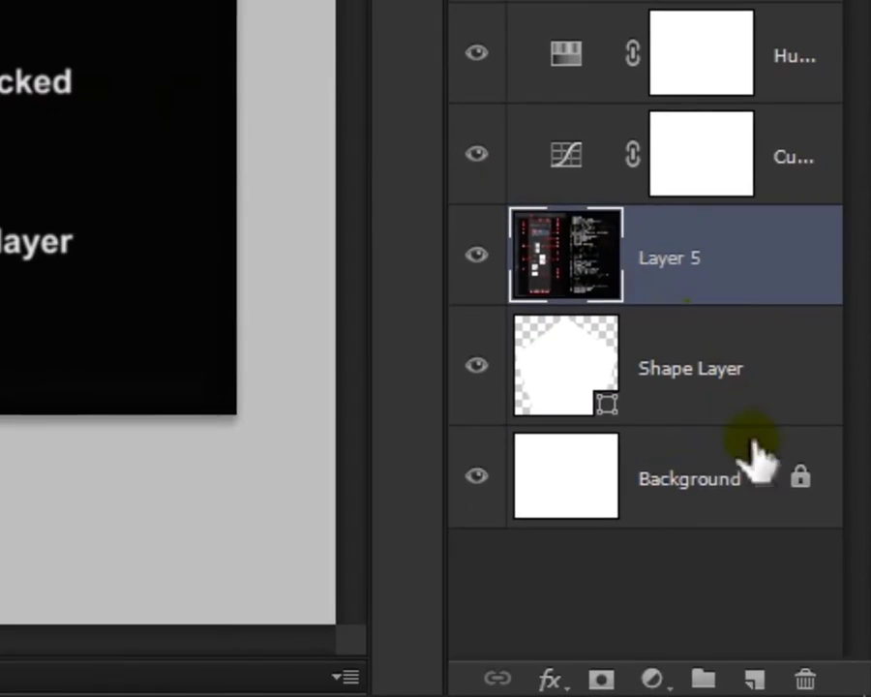
Step: Select Shape Layer and draw a white rectangle over the numbered list with the Rectangle Tool as a new shape layer
{"action": "left_click", "coordinate": [627, 397]}
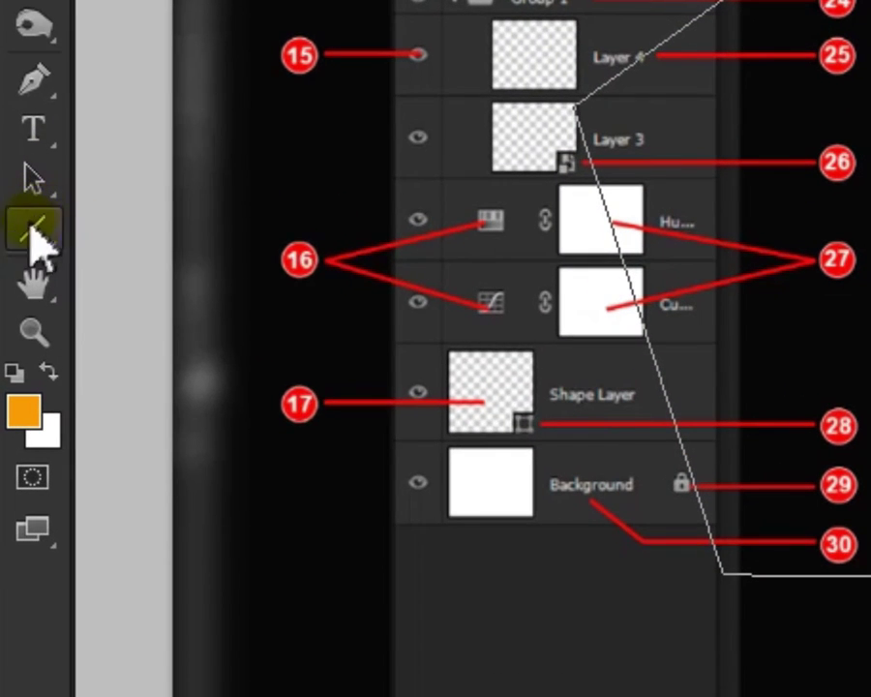
{"action": "right_click", "coordinate": [14, 375]}
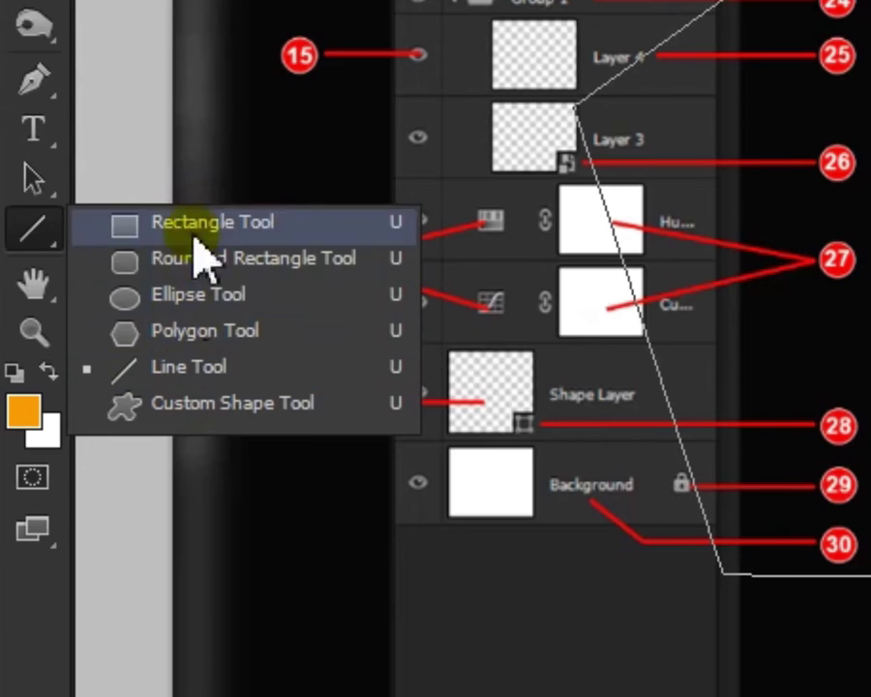
{"action": "left_click", "coordinate": [213, 331]}
{"action": "right_click", "coordinate": [33, 229]}
{"action": "left_click", "coordinate": [154, 234]}
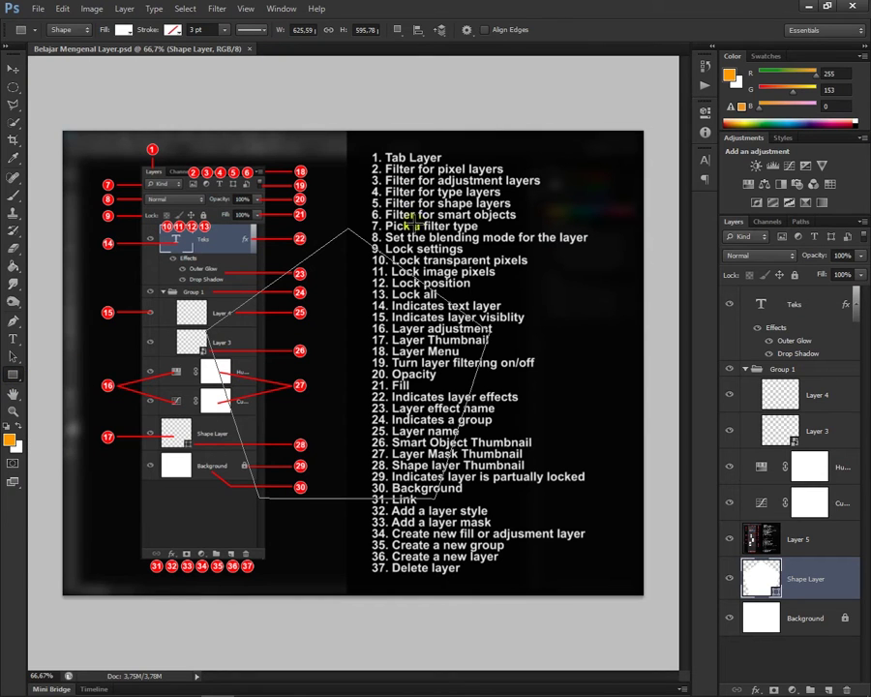
{"action": "left_click_drag", "start_coordinate": [415, 217], "coordinate": [538, 382]}
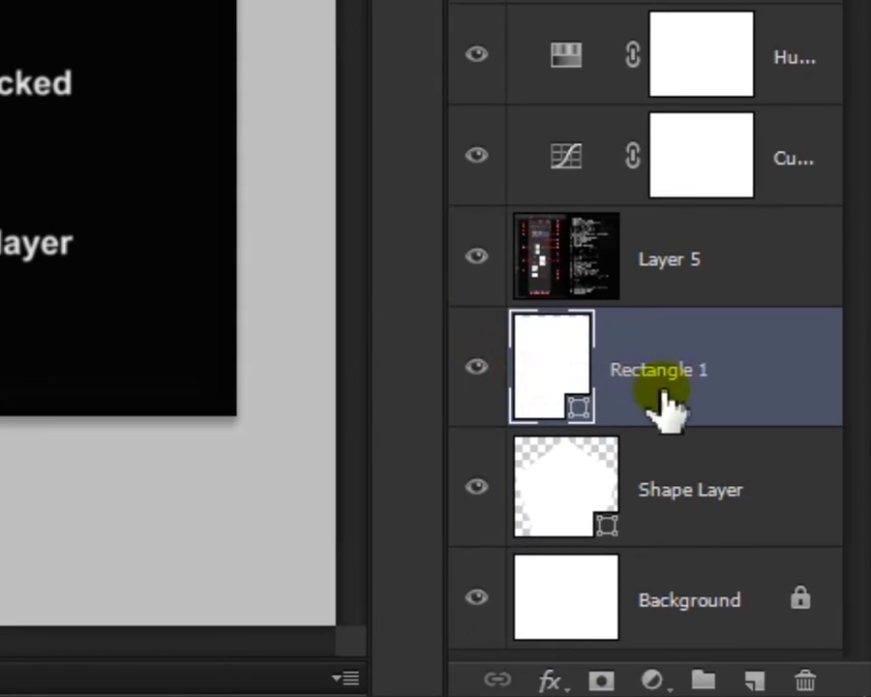
{"action": "left_click", "coordinate": [574, 399]}
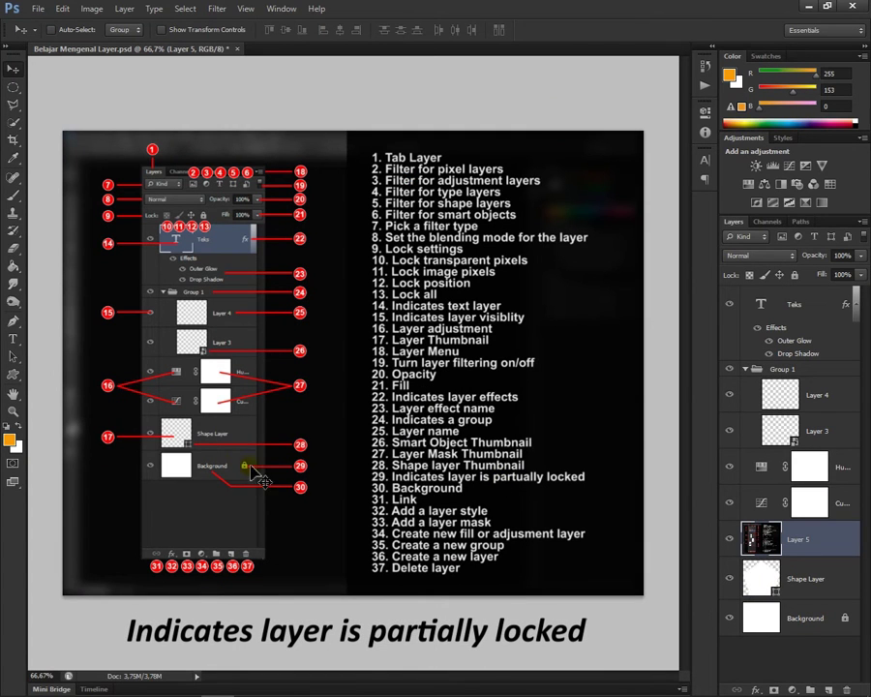
Step: Select the partially locked Background, and lock all of Layer 5 and try to move it on the canvas
{"action": "left_click", "coordinate": [842, 619]}
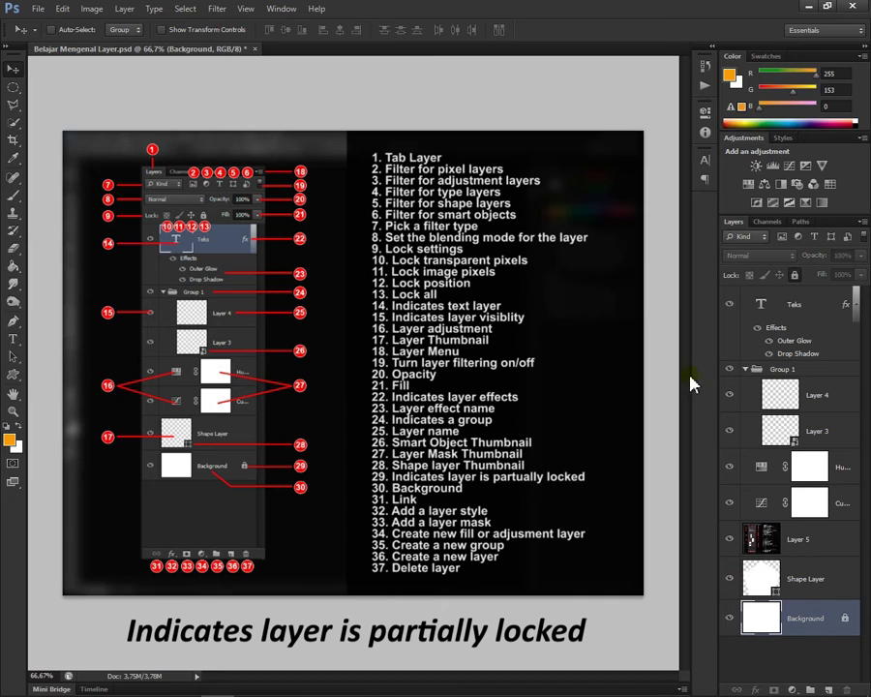
{"action": "left_click", "coordinate": [831, 542]}
{"action": "left_click", "coordinate": [795, 275]}
{"action": "left_click", "coordinate": [359, 313]}
{"action": "left_click", "coordinate": [432, 267]}
Step: Select the Background, Layer 3, the Curves adjustment layer and the Teks layer in turn
{"action": "left_click", "coordinate": [831, 628]}
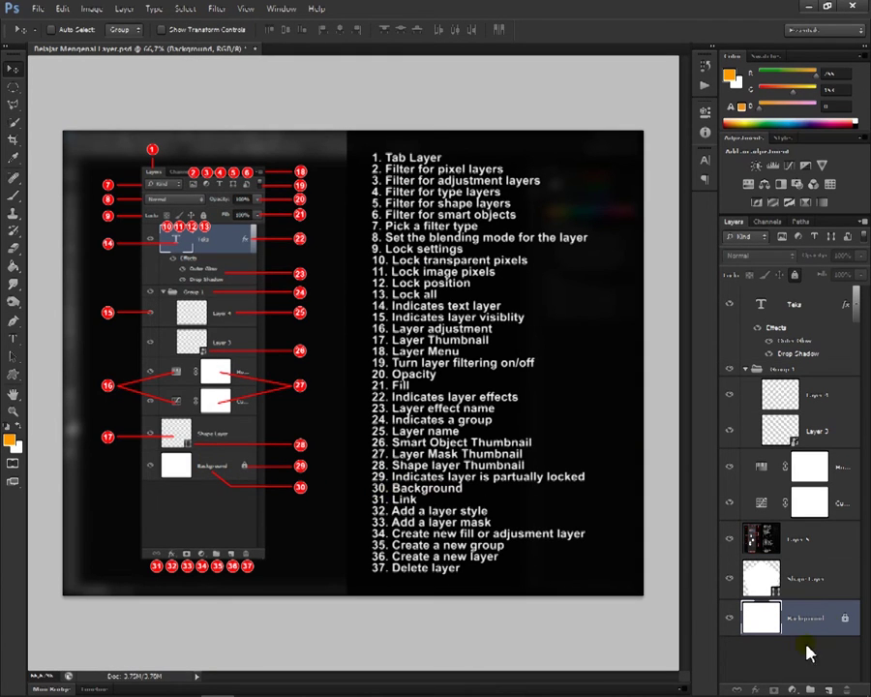
{"action": "left_click", "coordinate": [792, 327]}
{"action": "left_click", "coordinate": [821, 431]}
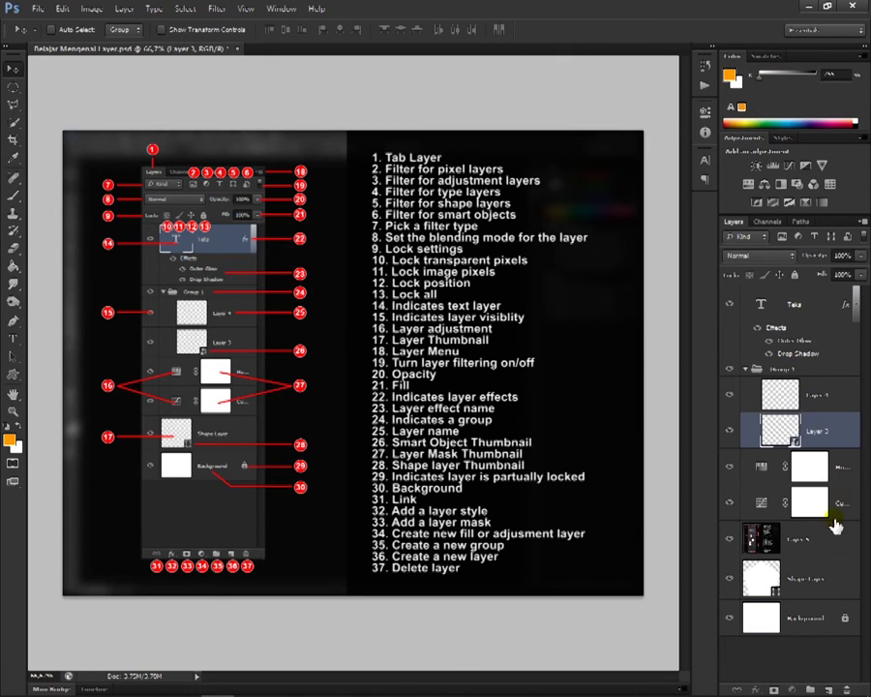
{"action": "left_click", "coordinate": [811, 503]}
{"action": "left_click", "coordinate": [819, 334]}
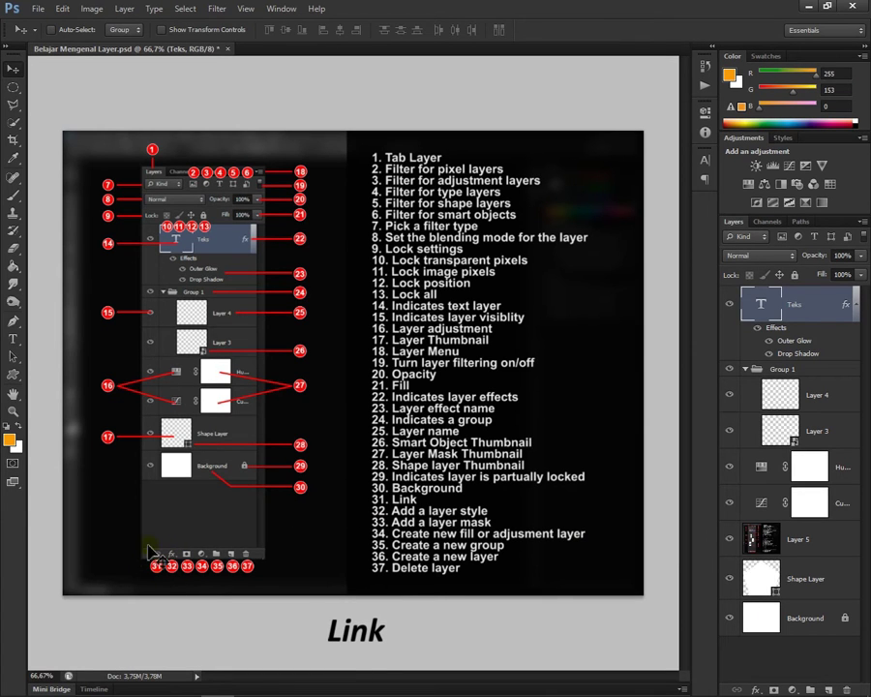
Step: Link Layer 5 with Shape Layer, try moving them together and unlink them, and select the Teks layer
{"action": "left_click", "coordinate": [809, 540]}
{"action": "left_click", "coordinate": [826, 577], "text": "shift"}
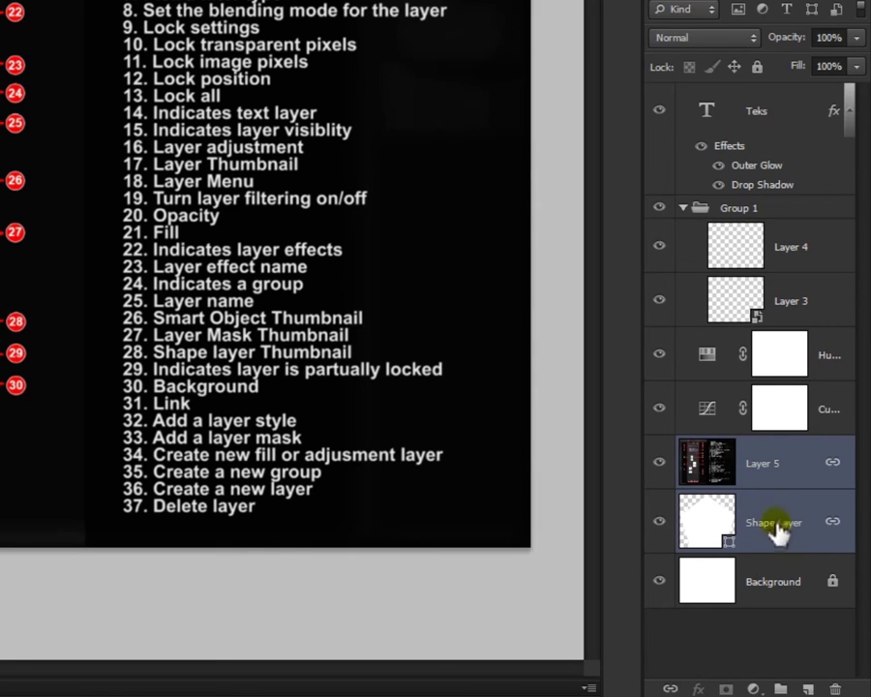
{"action": "left_click", "coordinate": [805, 531]}
{"action": "left_click_drag", "start_coordinate": [135, 284], "coordinate": [162, 305]}
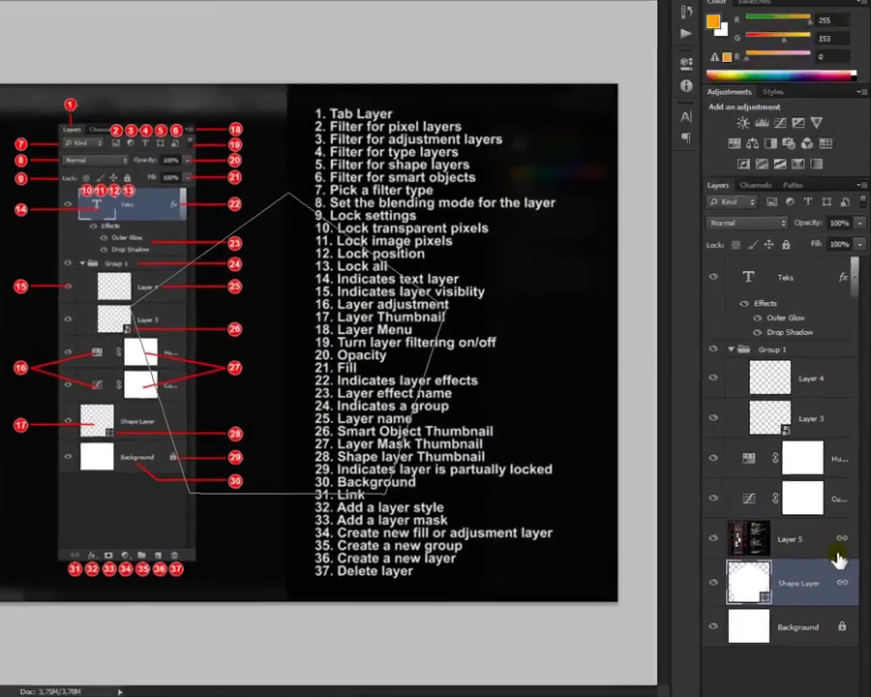
{"action": "right_click", "coordinate": [839, 539]}
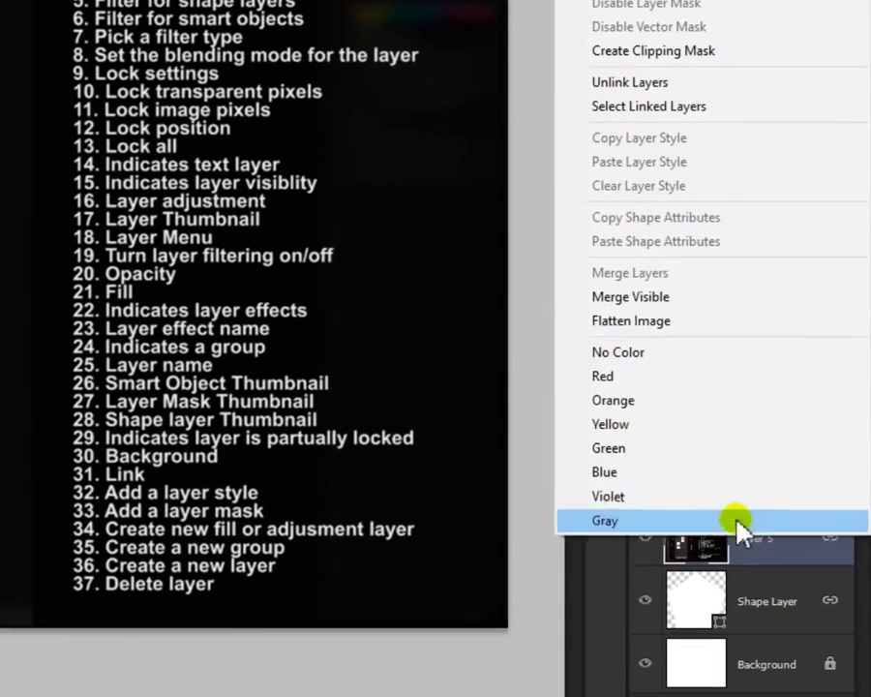
{"action": "left_click", "coordinate": [692, 86]}
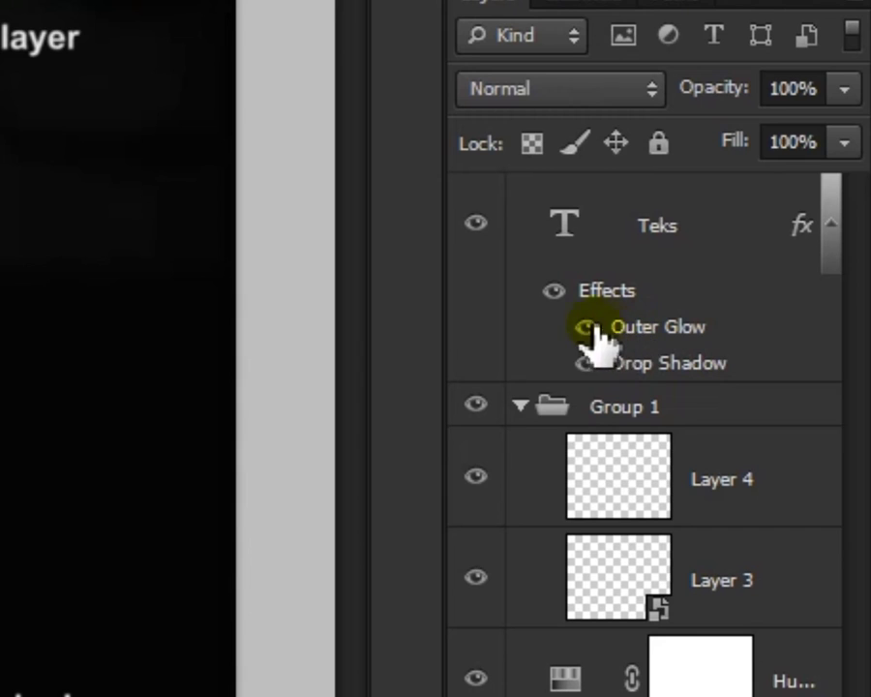
{"action": "left_click", "coordinate": [623, 226]}
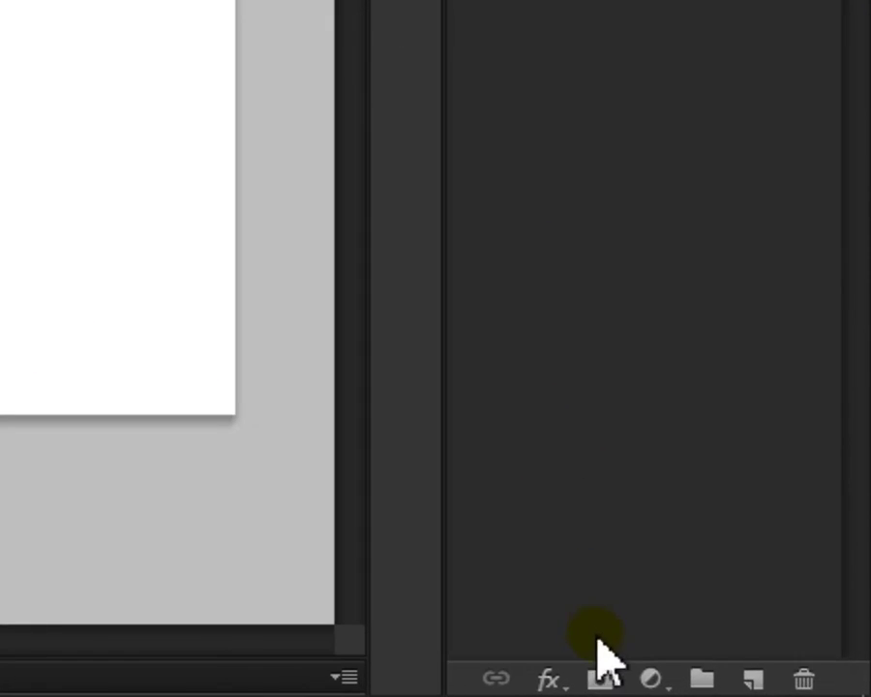
Step: In the About Masking document, add a layer mask to the orange square's layer and select the mask thumbnail
{"action": "left_click", "coordinate": [774, 689]}
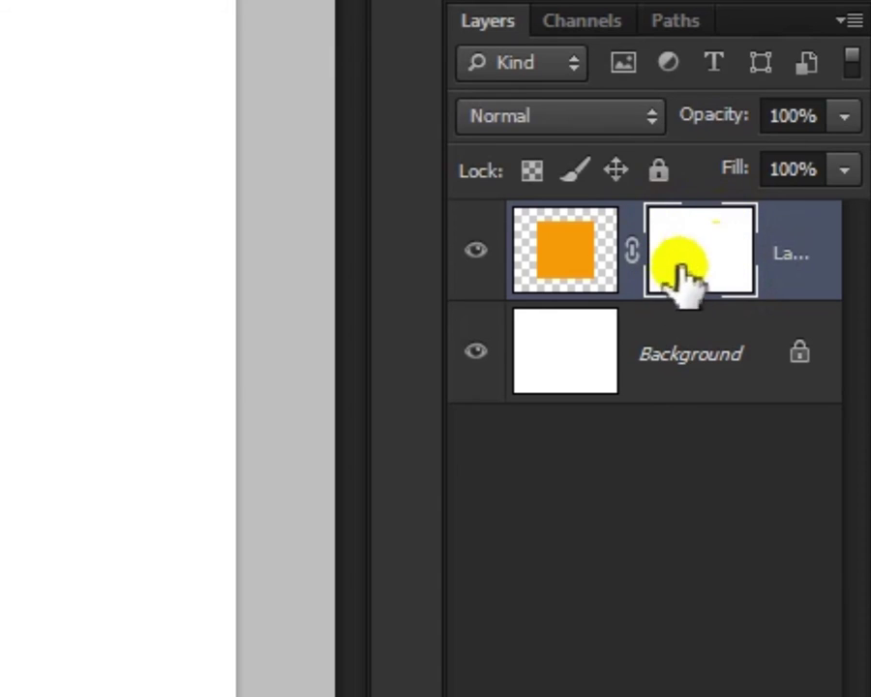
{"action": "left_click", "coordinate": [565, 258]}
{"action": "left_click", "coordinate": [692, 254]}
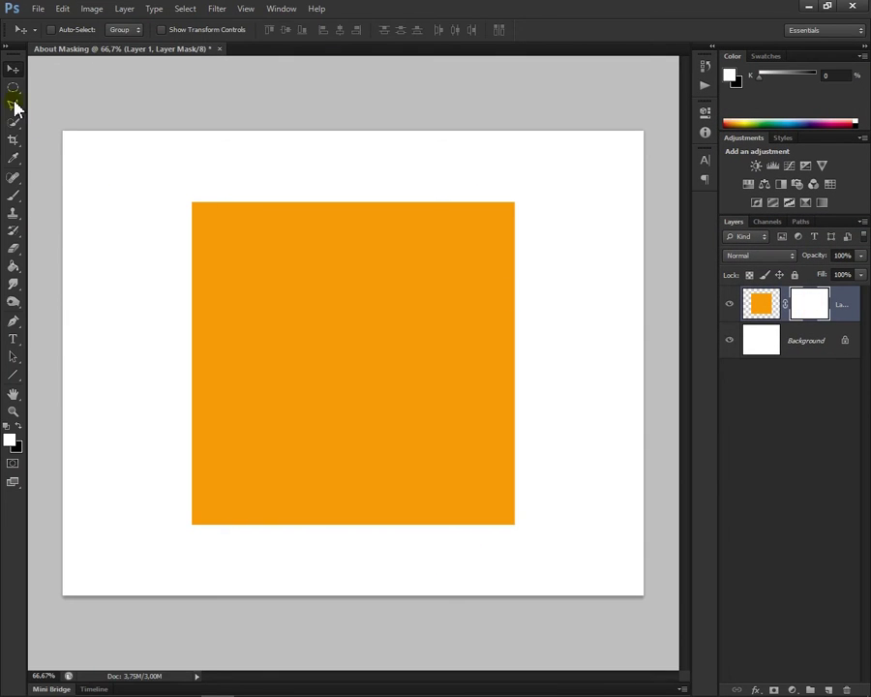
Step: Make a large circular selection inside the orange square, delete that area from the layer mask, and deselect
{"action": "left_click", "coordinate": [13, 87]}
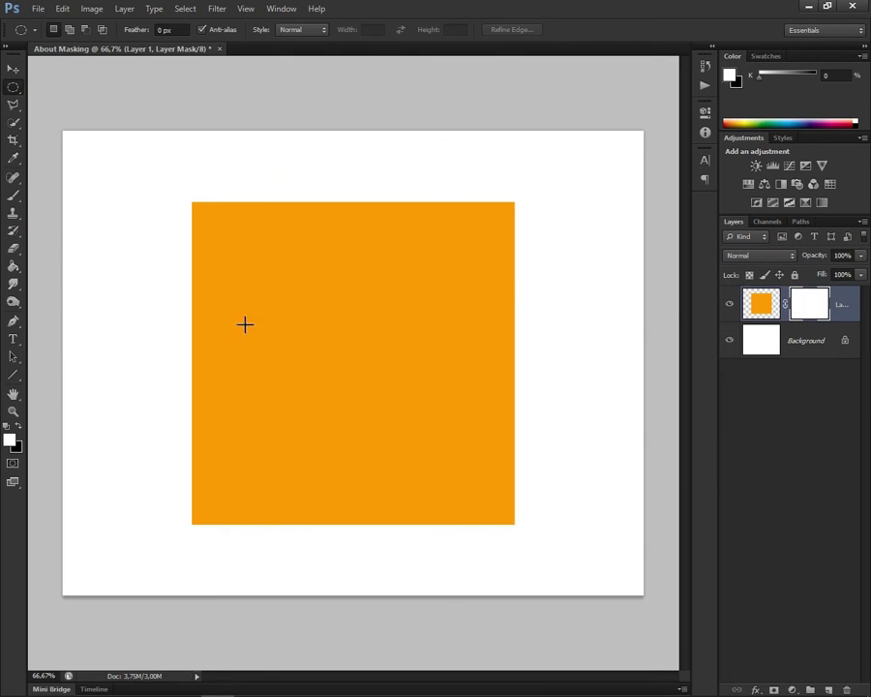
{"action": "left_click_drag", "start_coordinate": [365, 365], "coordinate": [481, 224]}
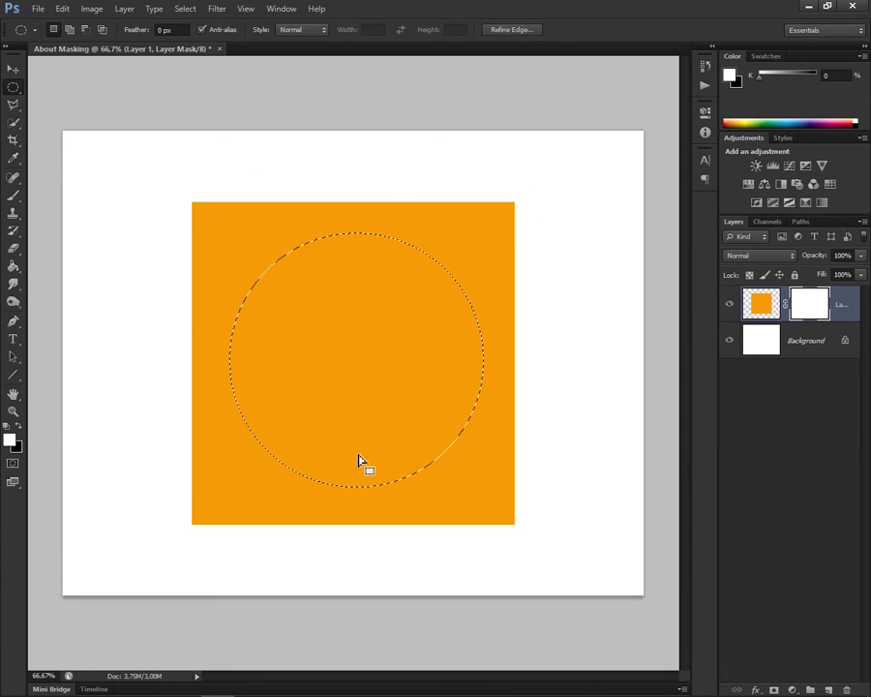
{"action": "key", "text": "Delete"}
{"action": "left_click", "coordinate": [345, 341]}
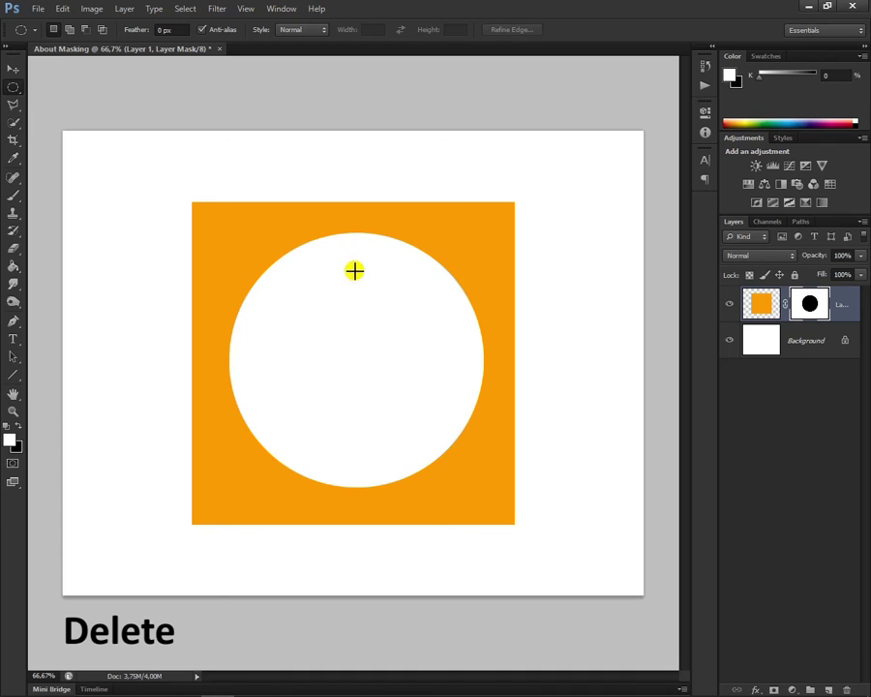
Step: Try moving the orange square together with its linked mask, and unlink the mask with the layer thumbnail selected
{"action": "key", "text": "v"}
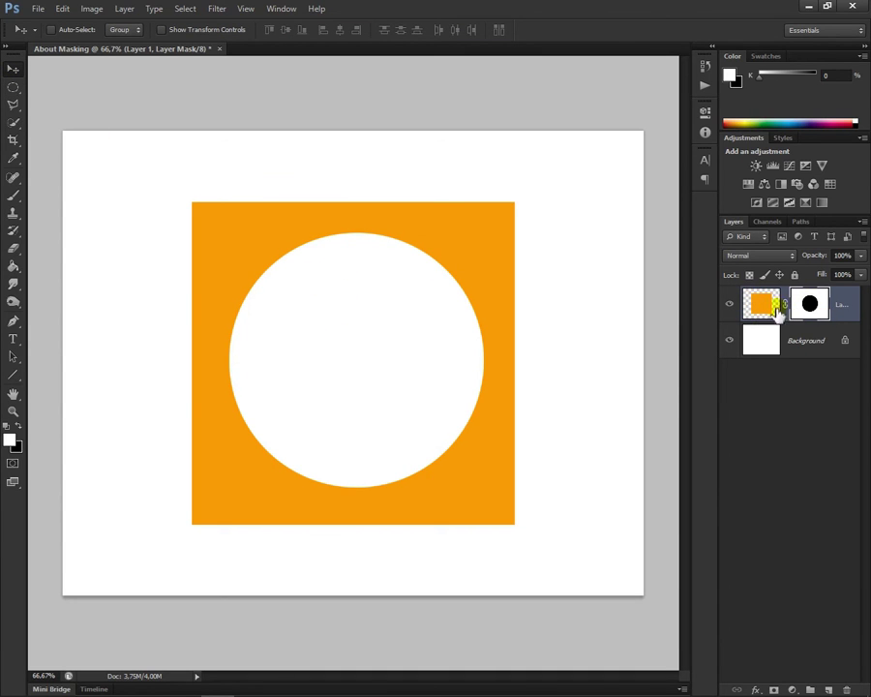
{"action": "left_click_drag", "start_coordinate": [238, 196], "coordinate": [249, 281]}
{"action": "left_click", "coordinate": [845, 307]}
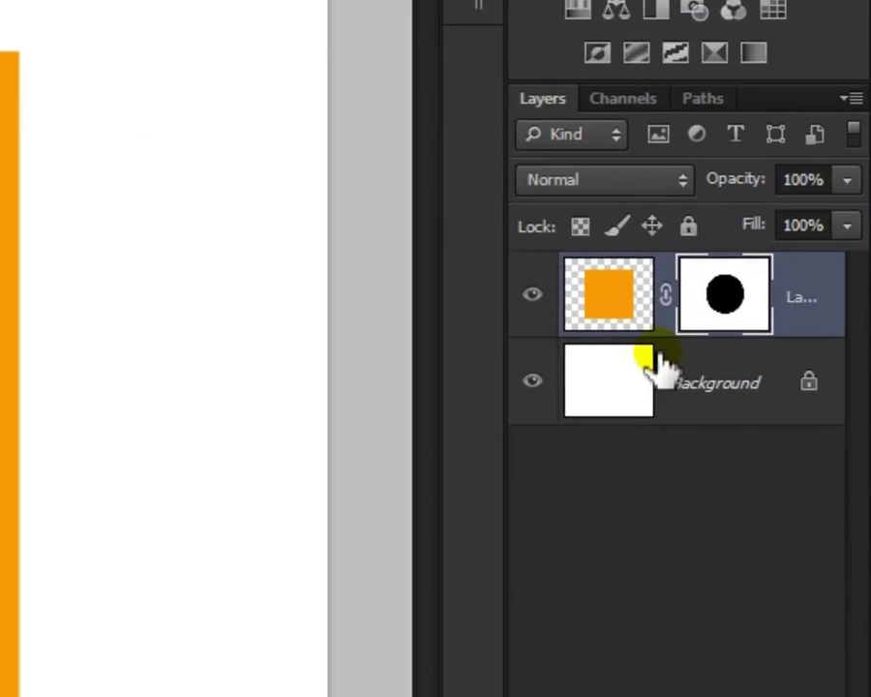
{"action": "left_click", "coordinate": [715, 304]}
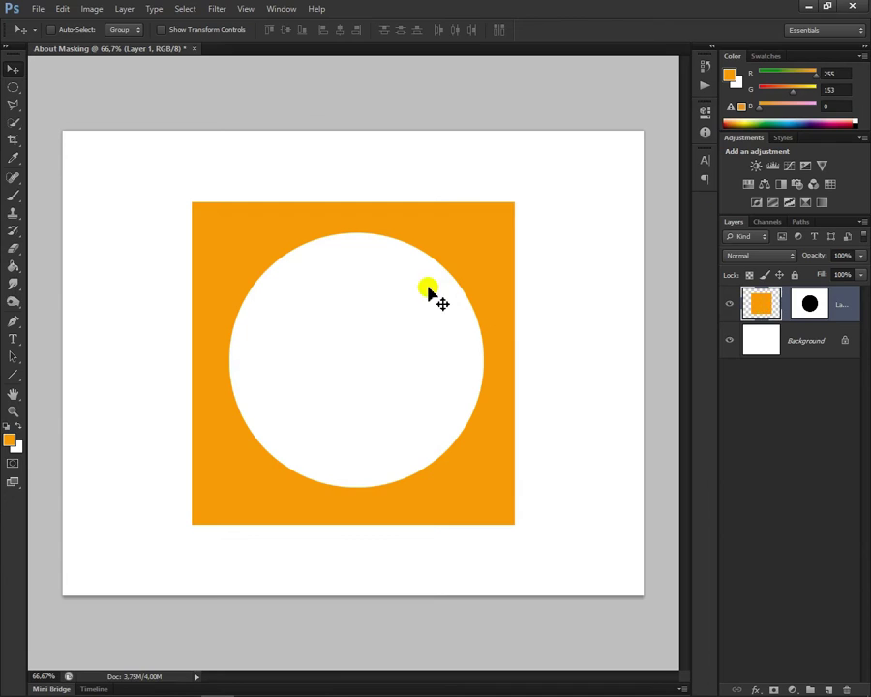
Step: Try moving the orange square independently of its unlinked circular mask
{"action": "left_click_drag", "start_coordinate": [430, 293], "coordinate": [405, 263]}
{"action": "left_click_drag", "start_coordinate": [259, 230], "coordinate": [256, 284]}
{"action": "left_click_drag", "start_coordinate": [431, 324], "coordinate": [570, 295]}
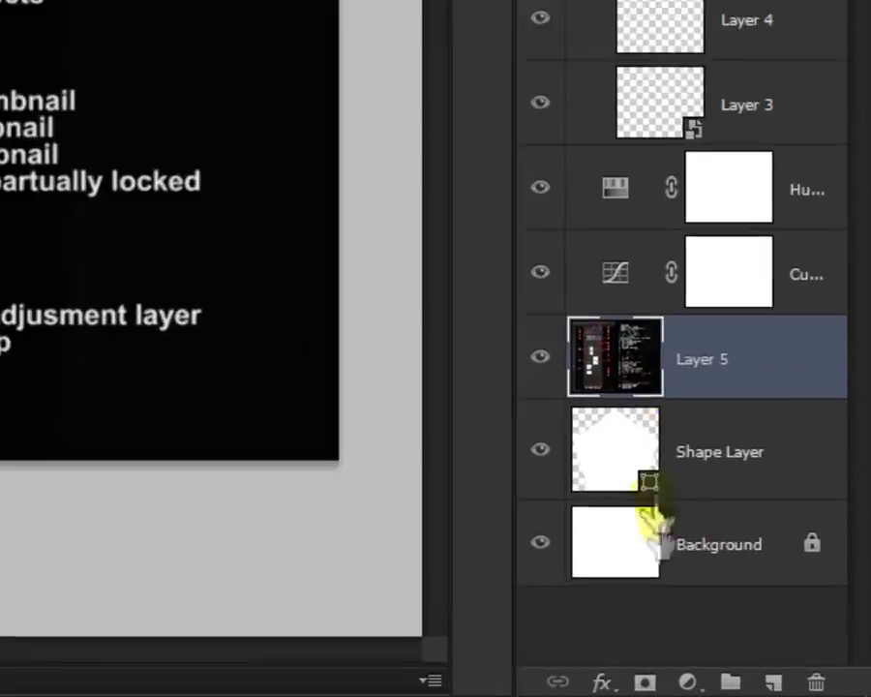
Step: Add a layer mask to Layer 5 in the layer-parts document and hide areas with freehand Eraser strokes, enlarging the brush to 200 px
{"action": "left_click", "coordinate": [601, 670]}
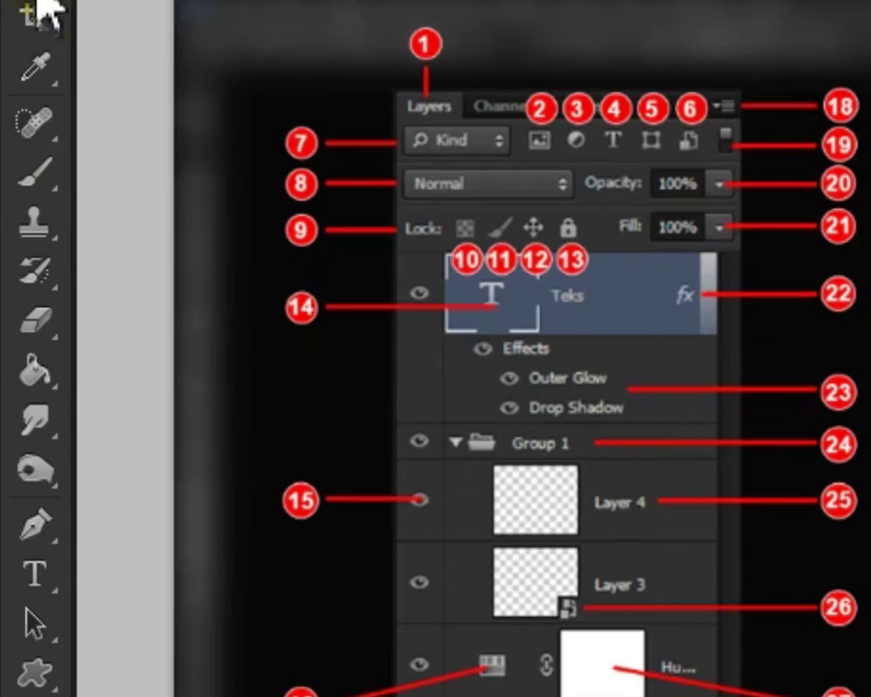
{"action": "left_click", "coordinate": [38, 289]}
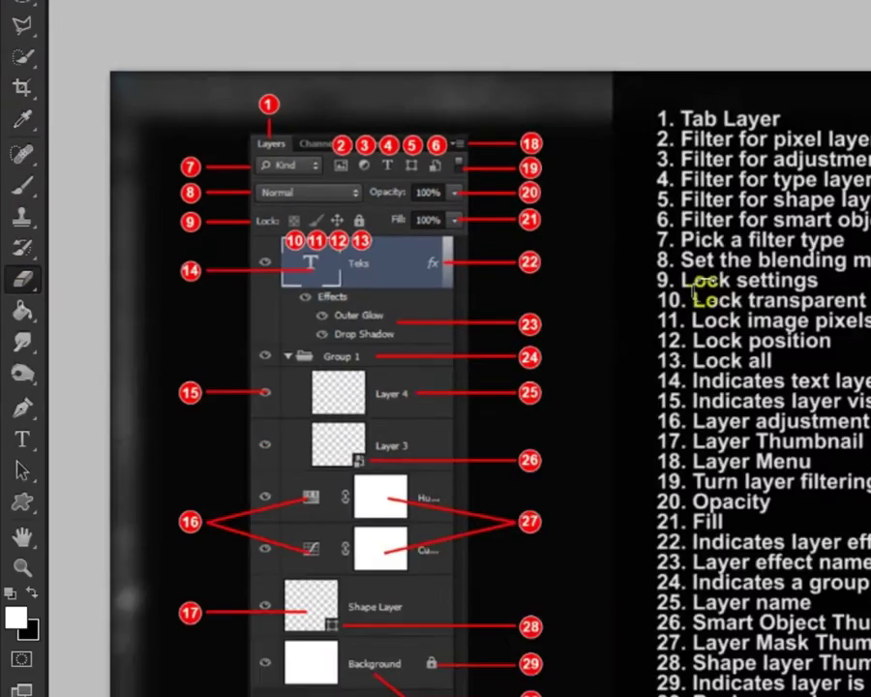
{"action": "left_click_drag", "start_coordinate": [705, 292], "coordinate": [664, 542]}
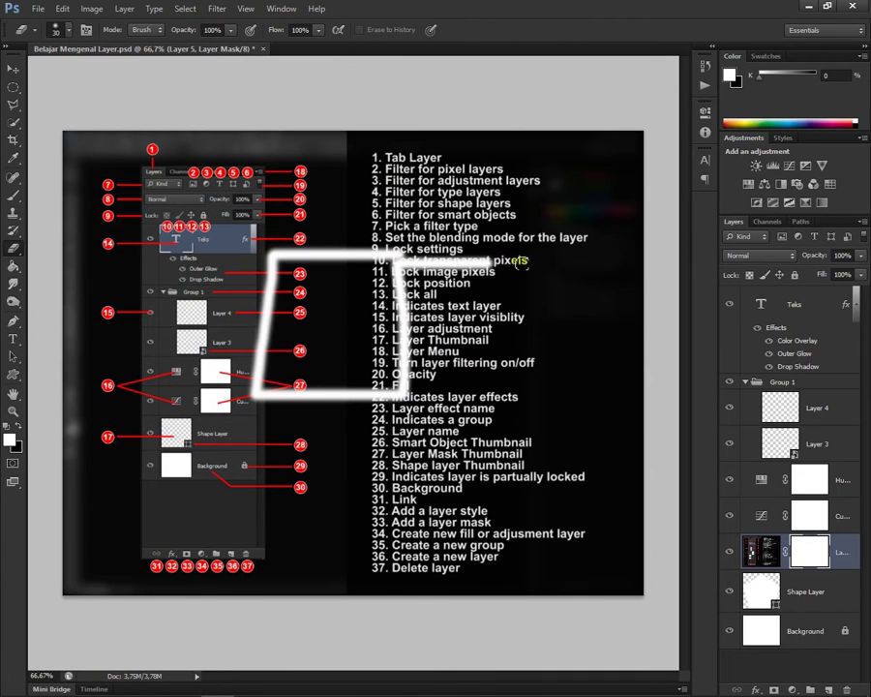
{"action": "mouse_move", "coordinate": [182, 221]}
{"action": "left_mouse_down"}
{"action": "mouse_move", "coordinate": [338, 210]}
{"action": "mouse_move", "coordinate": [537, 212]}
{"action": "mouse_move", "coordinate": [231, 424]}
{"action": "left_mouse_up"}
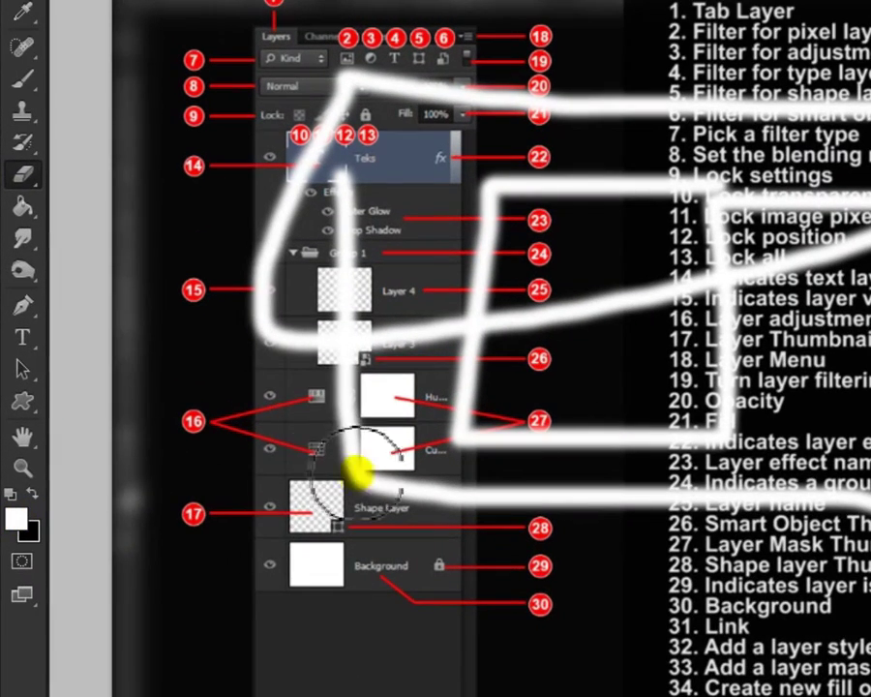
{"action": "left_click_drag", "start_coordinate": [200, 413], "coordinate": [213, 371]}
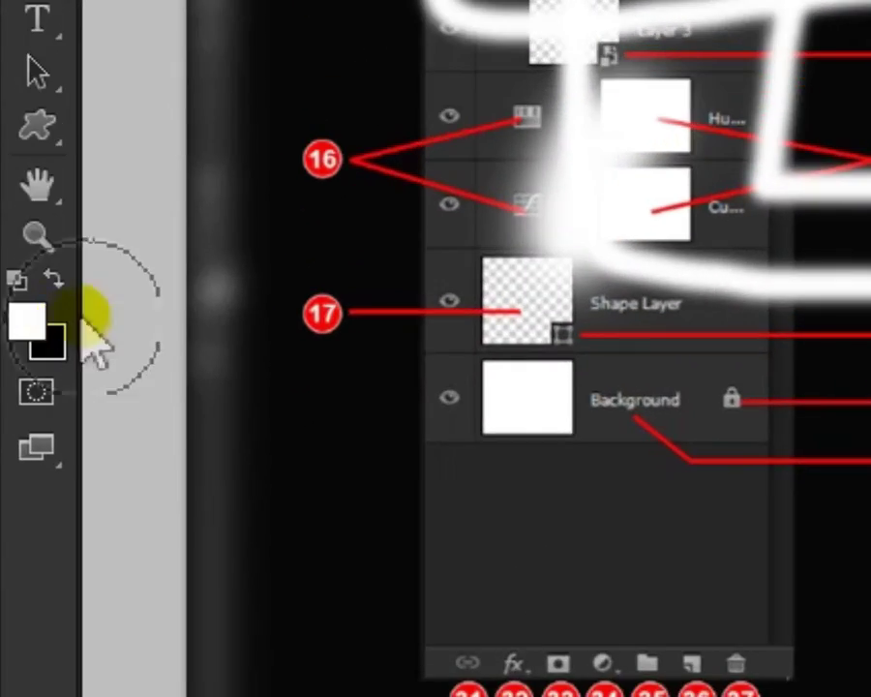
Step: Swap the foreground and background colours and erase over the mask strokes with the 200 px brush to restore the image
{"action": "left_click", "coordinate": [10, 494]}
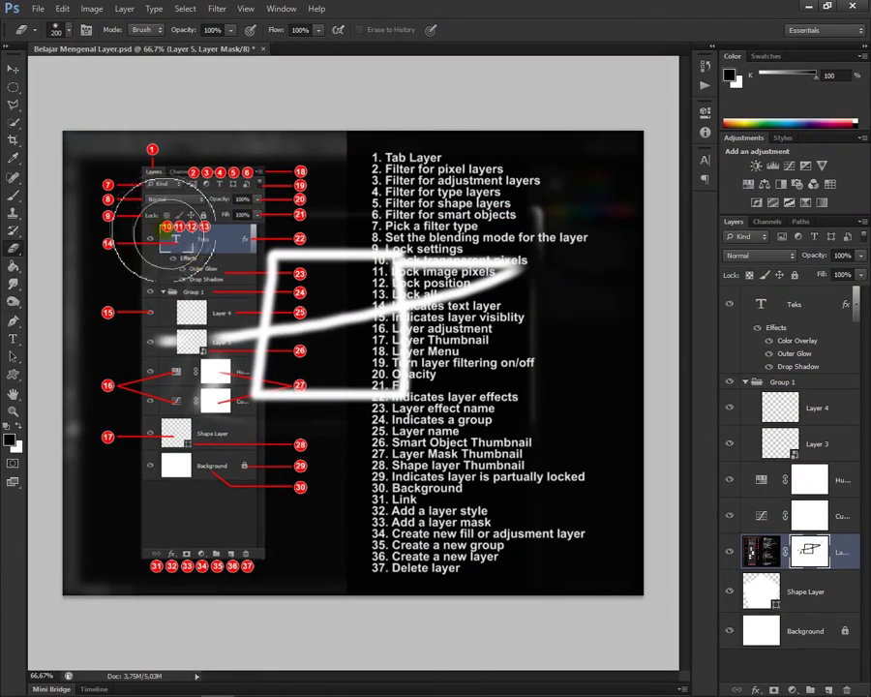
{"action": "left_click_drag", "start_coordinate": [165, 232], "coordinate": [202, 306]}
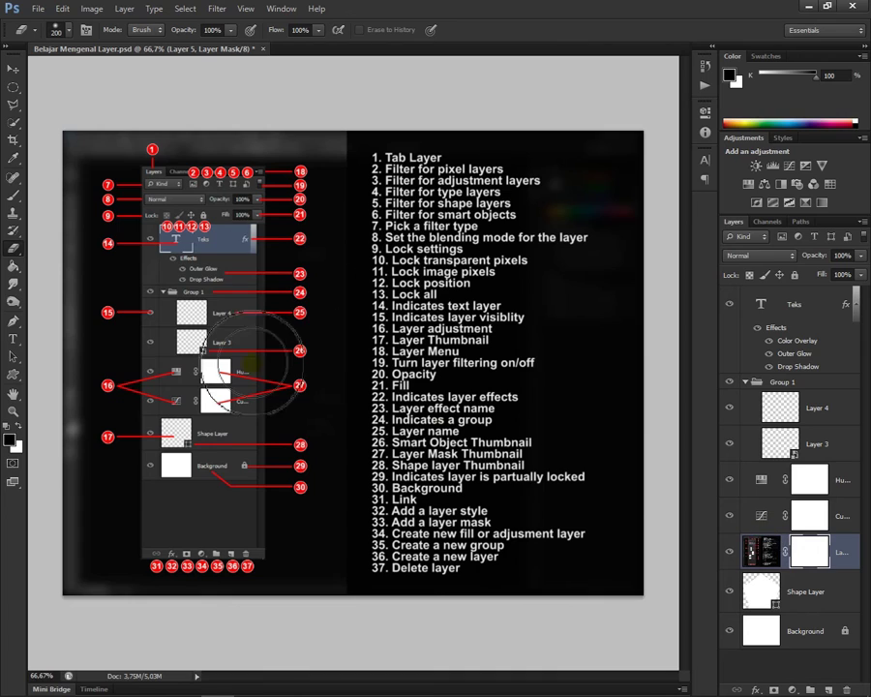
Step: Erase a large rounded area in Layer 5's mask and delete the layer mask
{"action": "left_click_drag", "start_coordinate": [318, 323], "coordinate": [291, 322]}
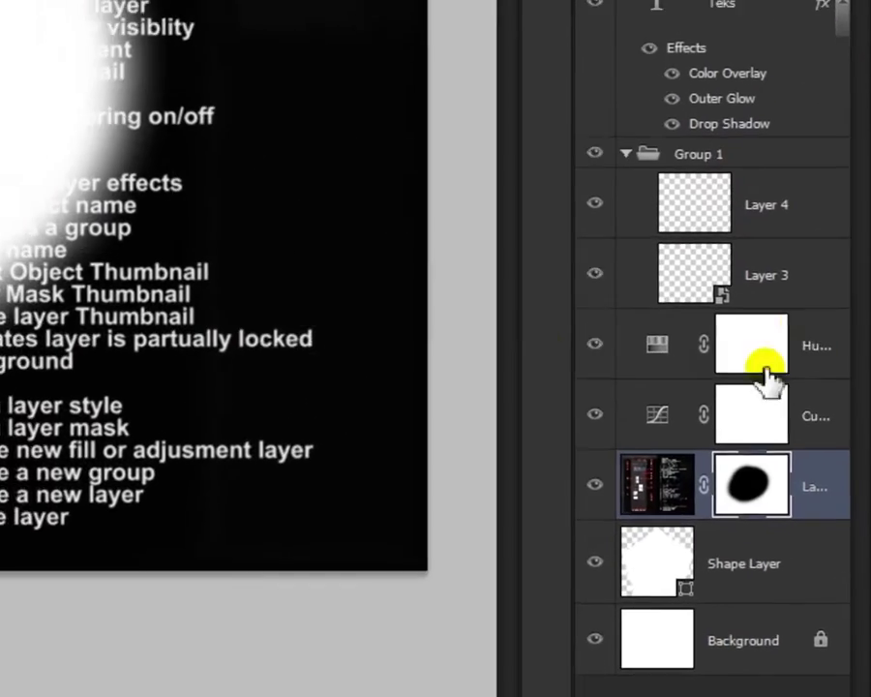
{"action": "right_click", "coordinate": [678, 398]}
{"action": "left_click", "coordinate": [504, 497]}
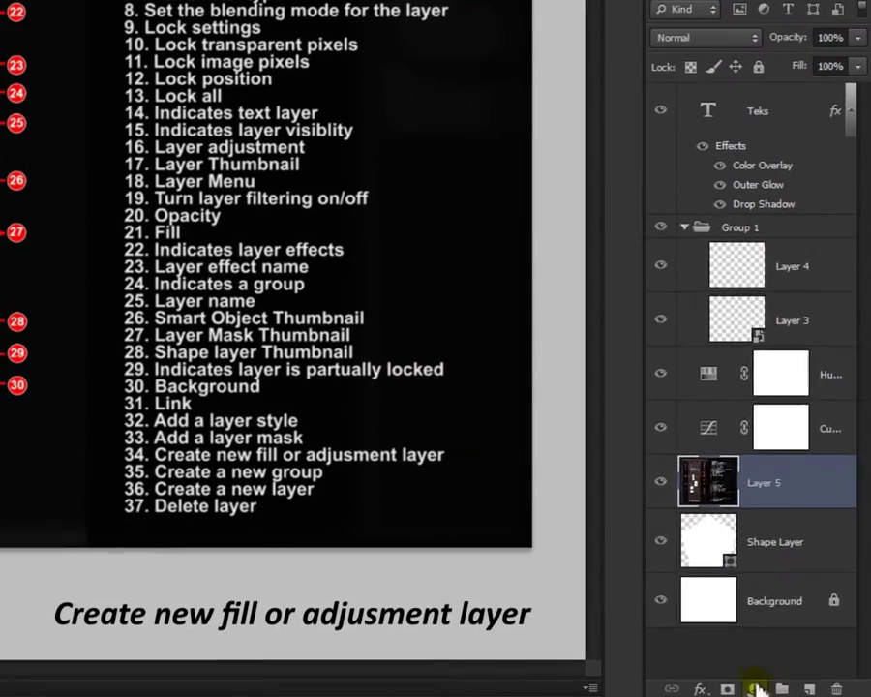
Step: Add a Hue/Saturation adjustment layer above Layer 5 and try shifting its Hue and Lightness
{"action": "left_click", "coordinate": [793, 690]}
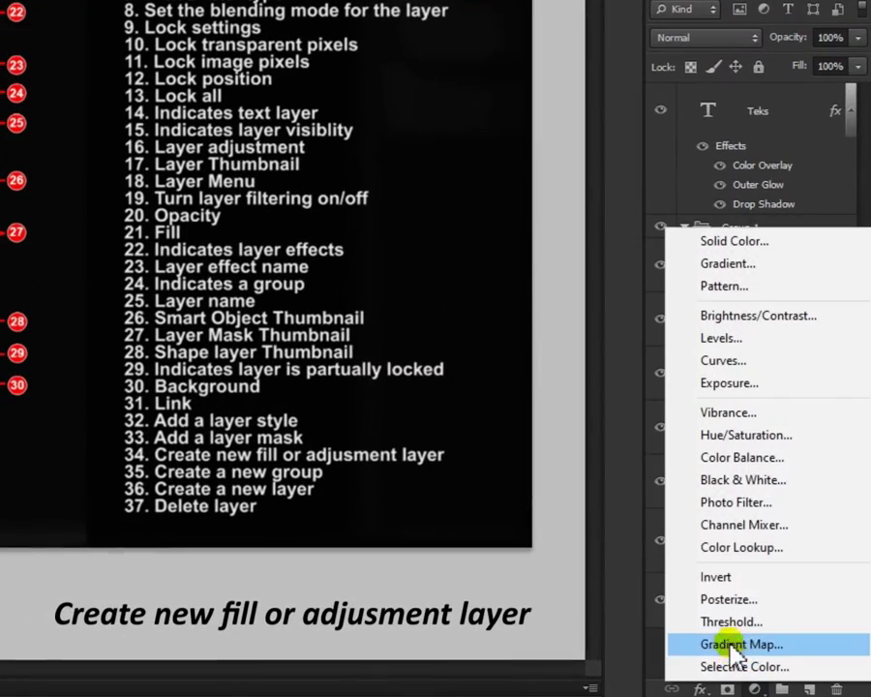
{"action": "left_click", "coordinate": [741, 435]}
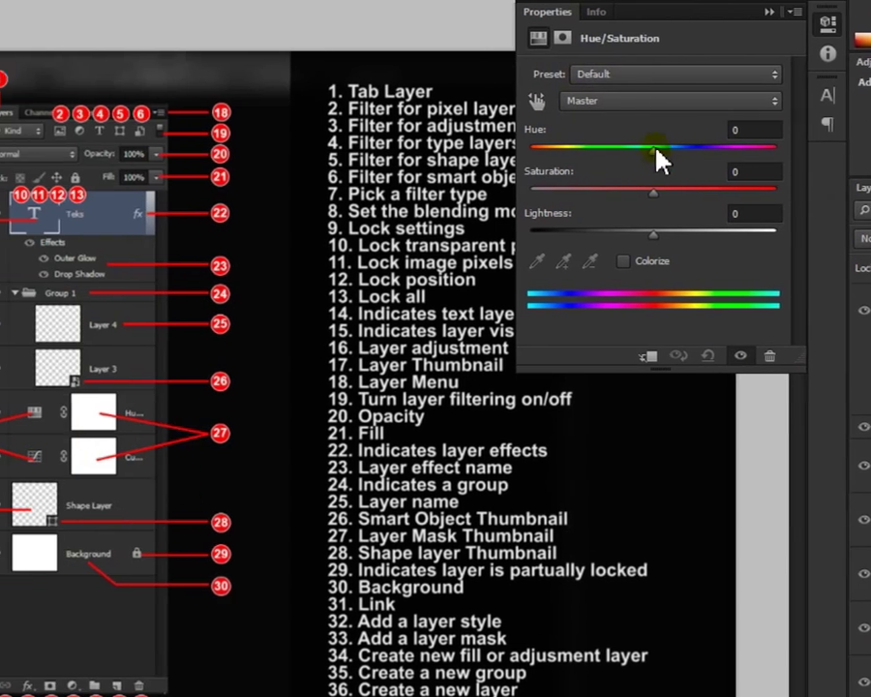
{"action": "left_click_drag", "start_coordinate": [659, 158], "coordinate": [694, 152]}
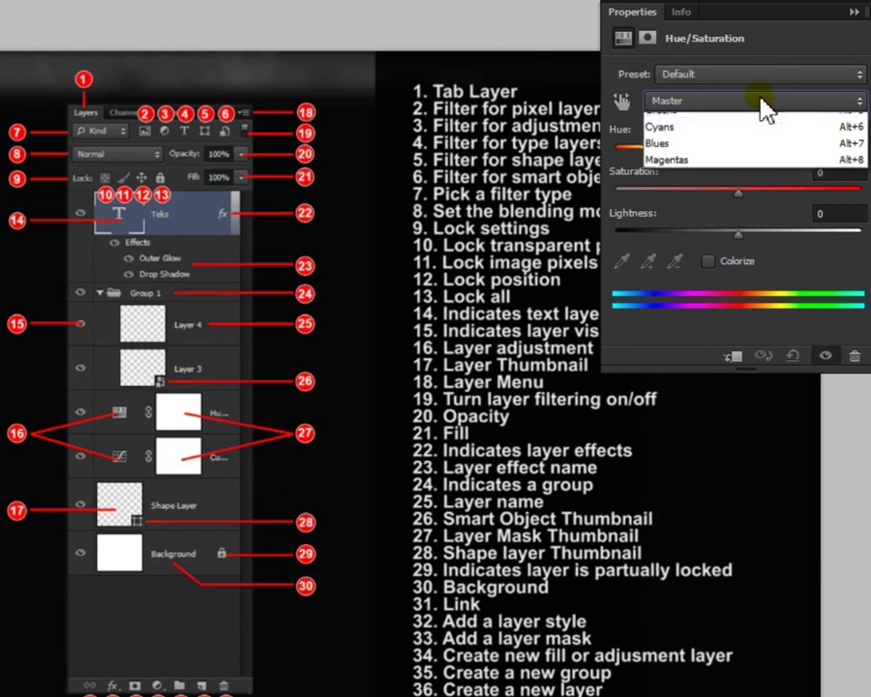
{"action": "left_click", "coordinate": [762, 140]}
{"action": "left_click_drag", "start_coordinate": [734, 237], "coordinate": [782, 233]}
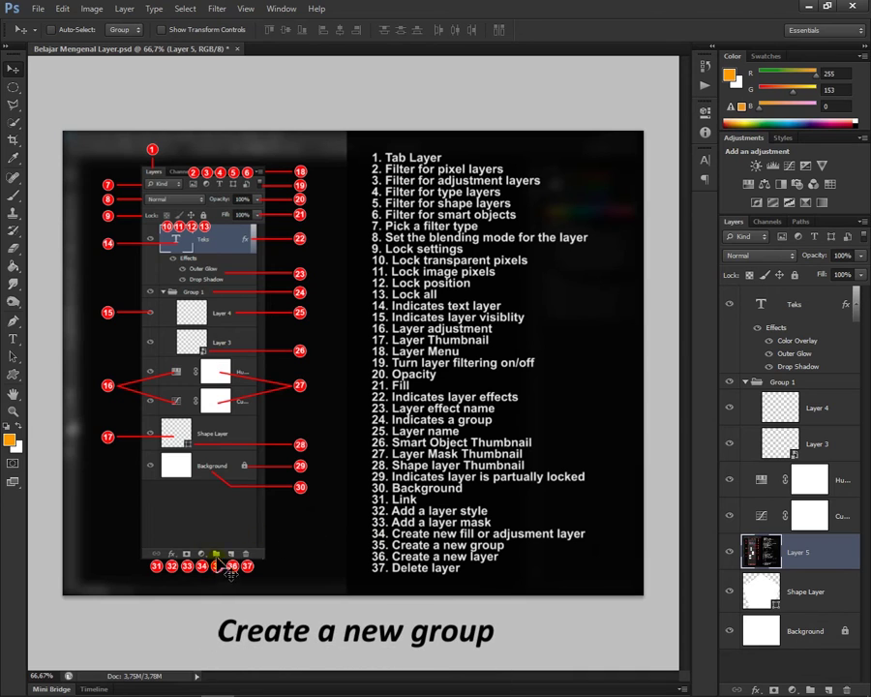
Step: Create a new group above Layer 5, move Layer 5 and Shape Layer into it, and deselect the layers
{"action": "left_click_drag", "start_coordinate": [763, 558], "coordinate": [812, 690]}
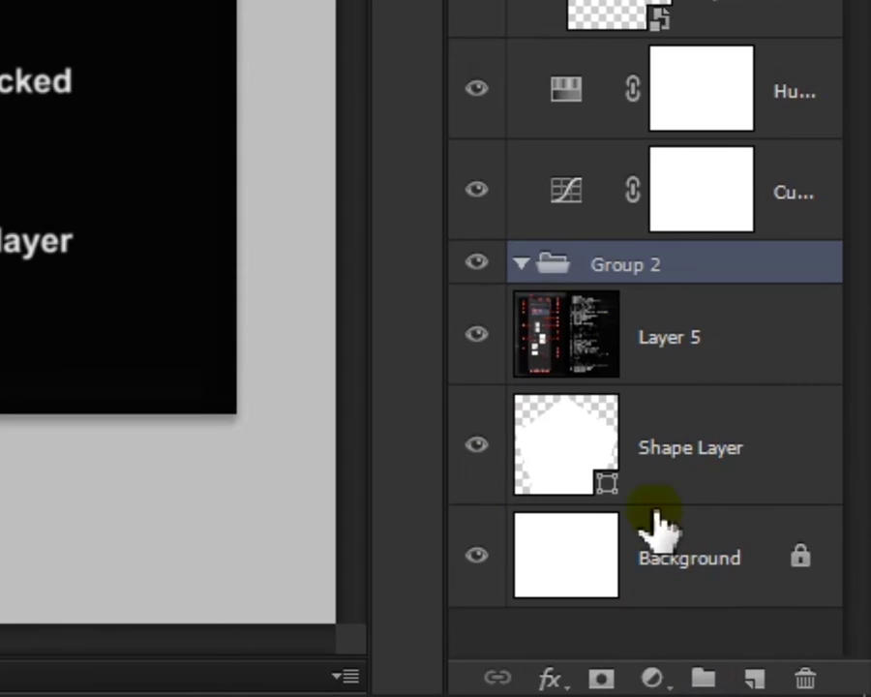
{"action": "left_click_drag", "start_coordinate": [639, 359], "coordinate": [634, 270]}
{"action": "left_click_drag", "start_coordinate": [557, 472], "coordinate": [609, 272]}
{"action": "left_click", "coordinate": [694, 610]}
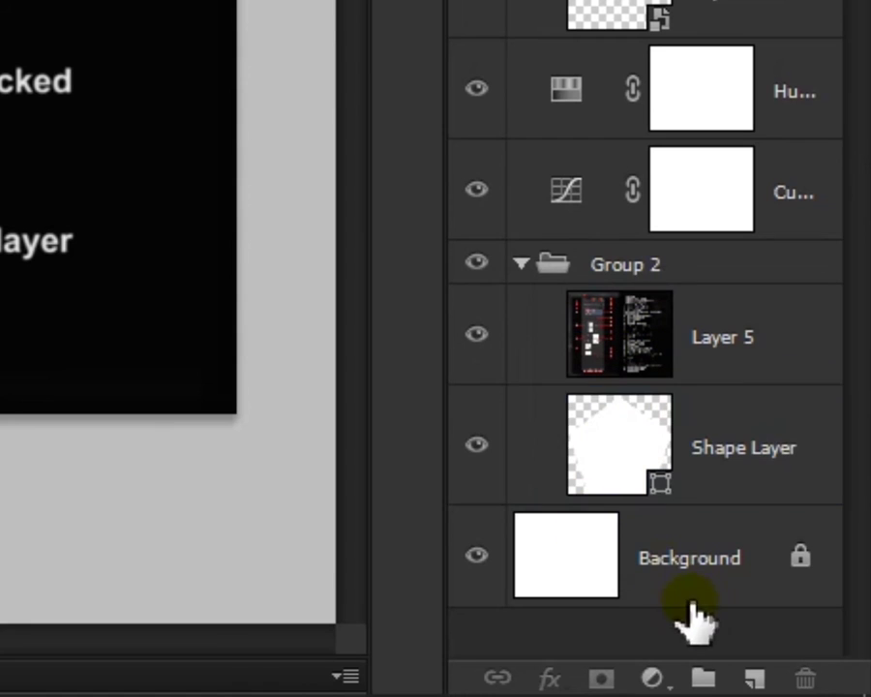
Step: Move Layer 5 and Shape Layer back out of Group 2 and delete the group
{"action": "left_click", "coordinate": [558, 271]}
{"action": "left_click_drag", "start_coordinate": [635, 383], "coordinate": [615, 245]}
{"action": "left_click_drag", "start_coordinate": [652, 451], "coordinate": [801, 676]}
{"action": "left_click", "coordinate": [678, 571]}
{"action": "left_click", "coordinate": [521, 485]}
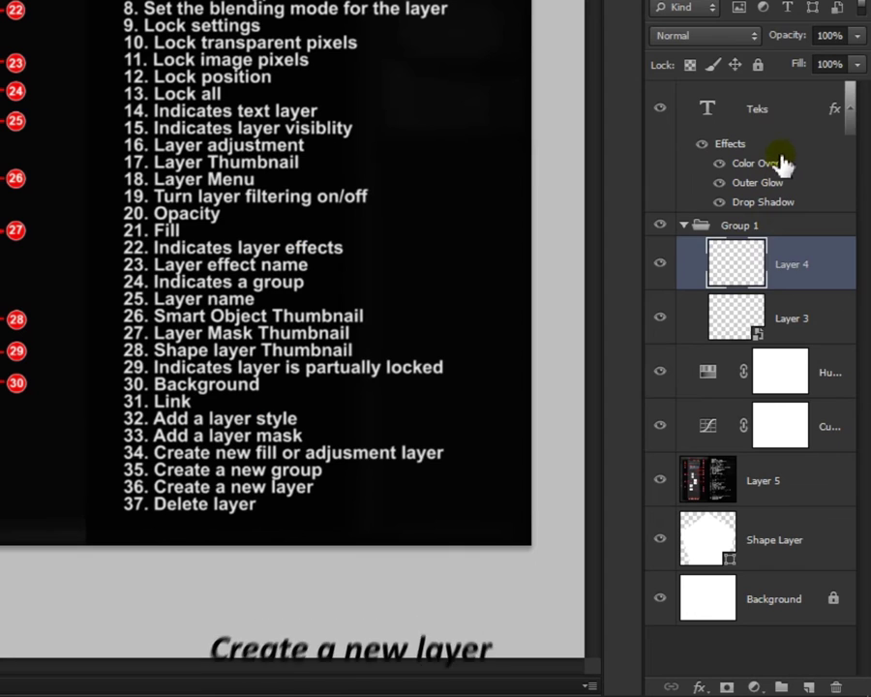
Step: Try creating a new layer above Teks, Layer 4 and Background in turn, deleting each new layer
{"action": "left_click", "coordinate": [816, 369]}
{"action": "left_click", "coordinate": [810, 687]}
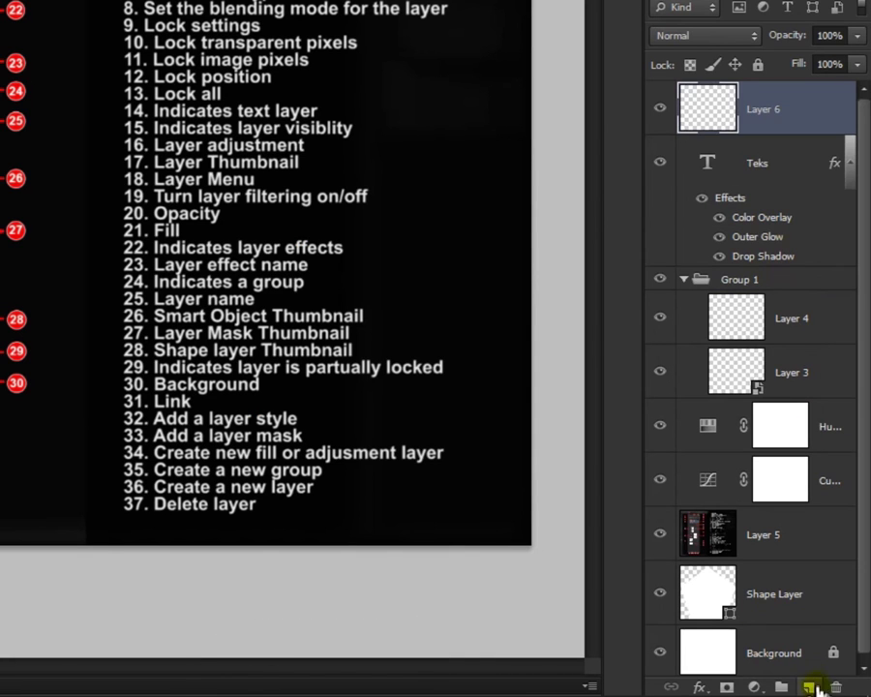
{"action": "key", "text": "Delete"}
{"action": "left_click", "coordinate": [788, 266]}
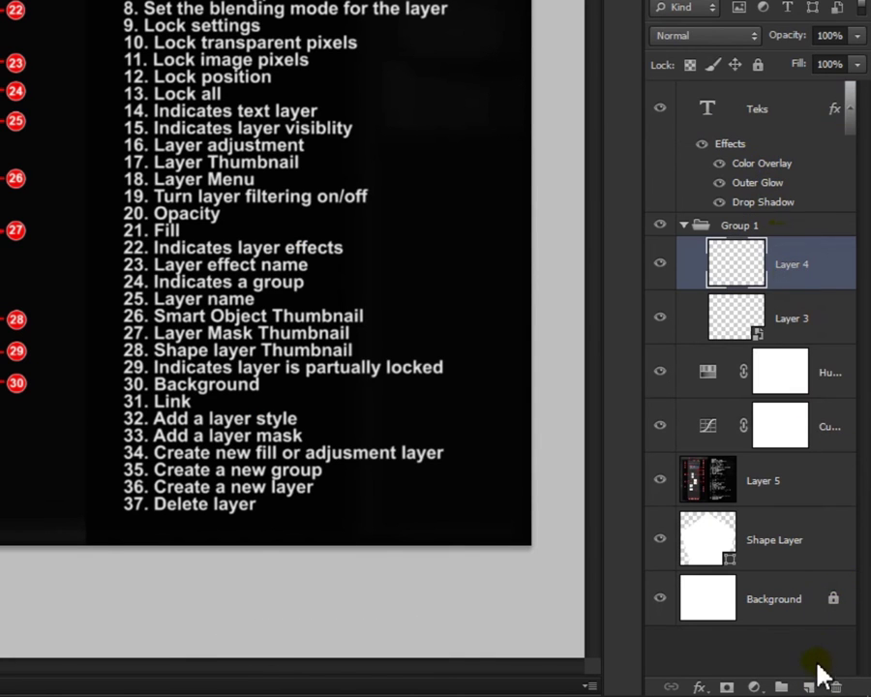
{"action": "left_click", "coordinate": [810, 687]}
{"action": "key", "text": "Delete"}
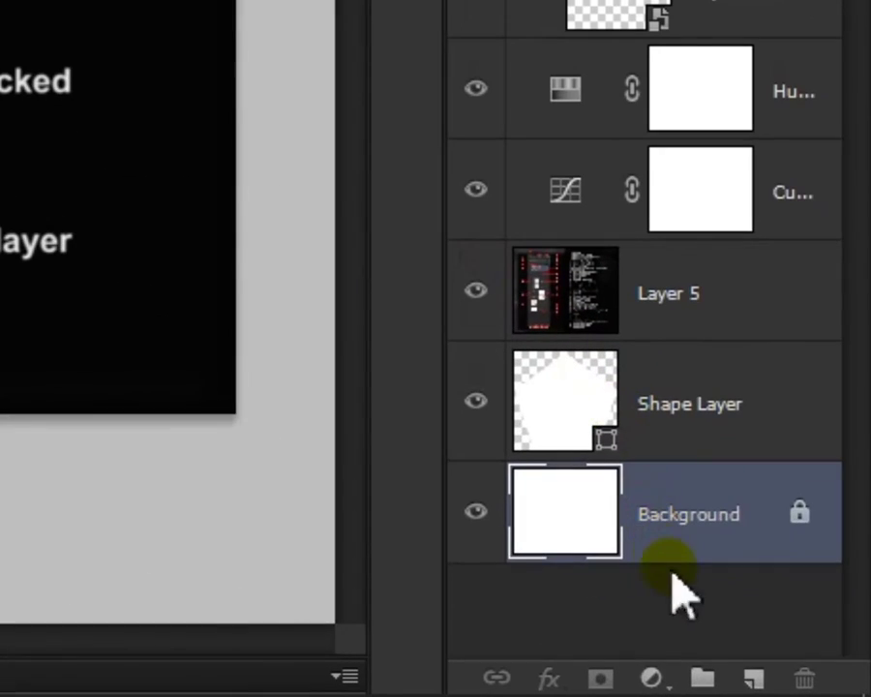
{"action": "left_click", "coordinate": [828, 687]}
{"action": "left_click_drag", "start_coordinate": [639, 518], "coordinate": [809, 678]}
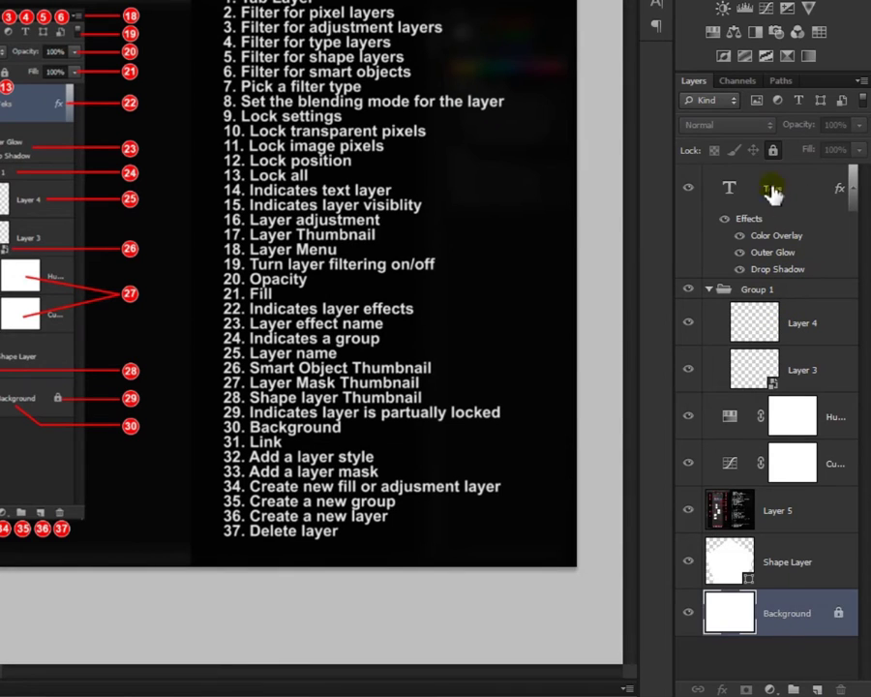
Step: Delete the Teks layer and undo the deletion
{"action": "left_click", "coordinate": [775, 192]}
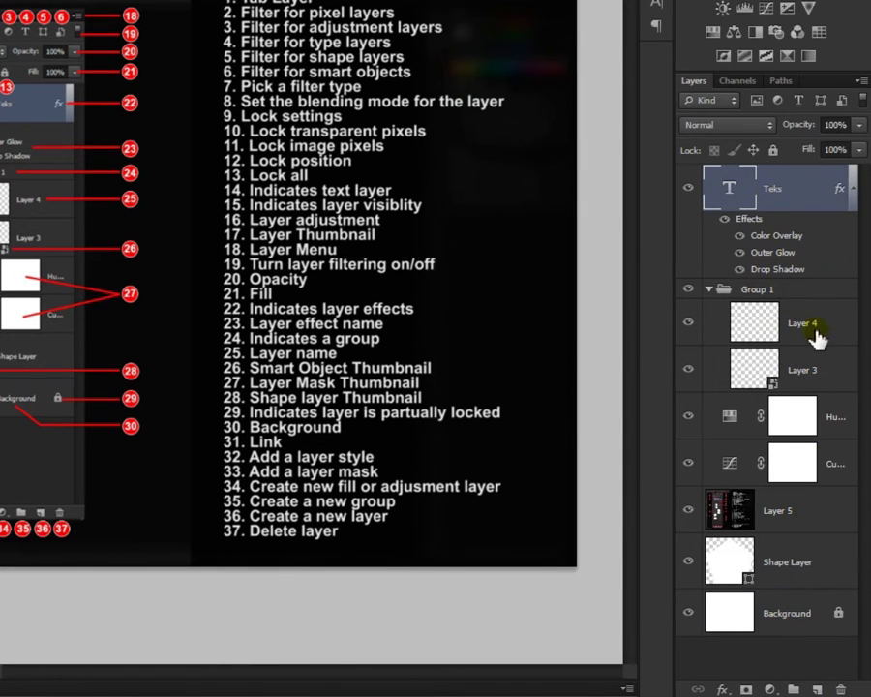
{"action": "left_click", "coordinate": [837, 689]}
{"action": "left_click", "coordinate": [233, 142]}
{"action": "key", "text": "ctrl+z"}
Step: Delete Layer 5 and undo the deletion
{"action": "left_click", "coordinate": [778, 310]}
{"action": "left_click", "coordinate": [782, 520]}
{"action": "left_click", "coordinate": [838, 689]}
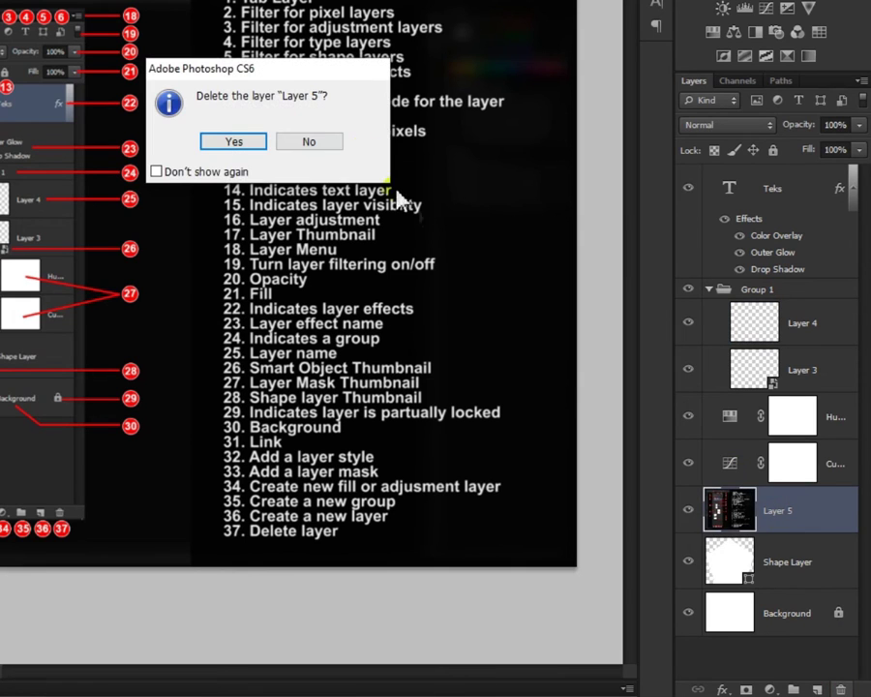
{"action": "left_click", "coordinate": [238, 142]}
{"action": "key", "text": "ctrl+z"}
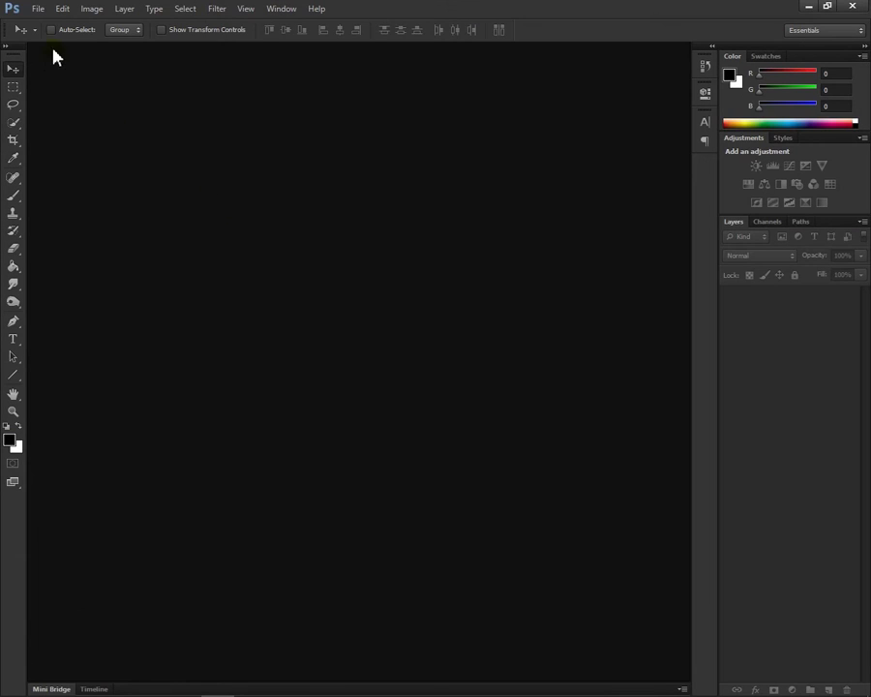
Step: Open DSC01901.JPG from the Model folder through Camera Raw with its default settings
{"action": "left_click", "coordinate": [38, 9]}
{"action": "left_click", "coordinate": [45, 37]}
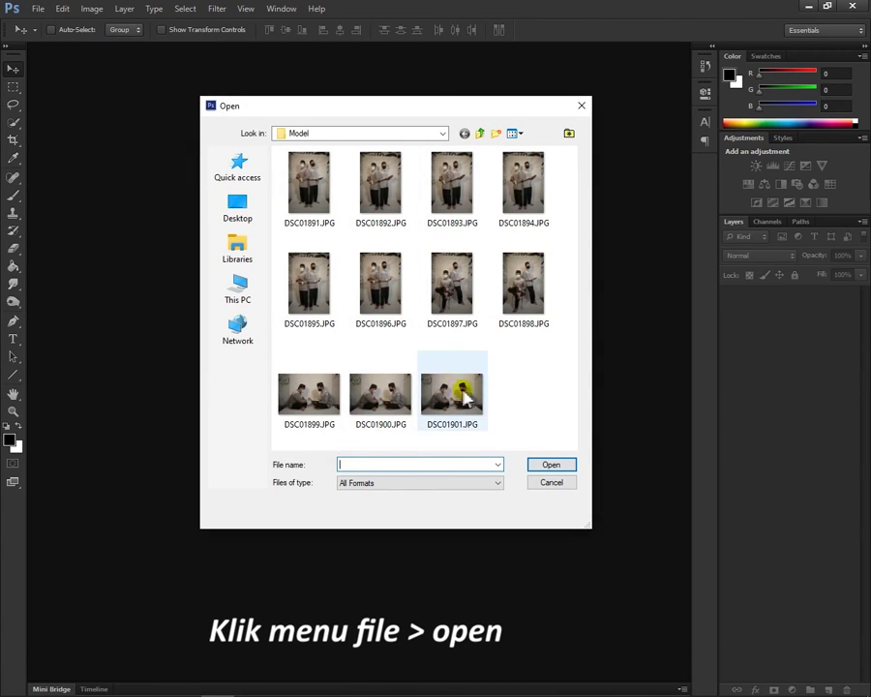
{"action": "left_click", "coordinate": [552, 466]}
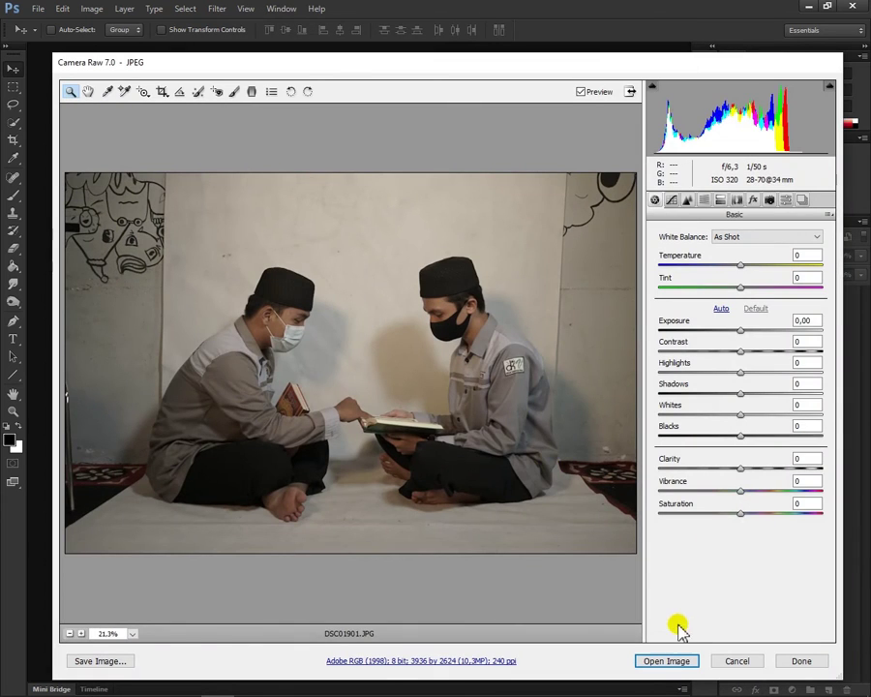
{"action": "left_click", "coordinate": [668, 660]}
Step: Duplicate the photo's Background layer and add a layer mask to the copy
{"action": "left_click_drag", "start_coordinate": [762, 445], "coordinate": [830, 688]}
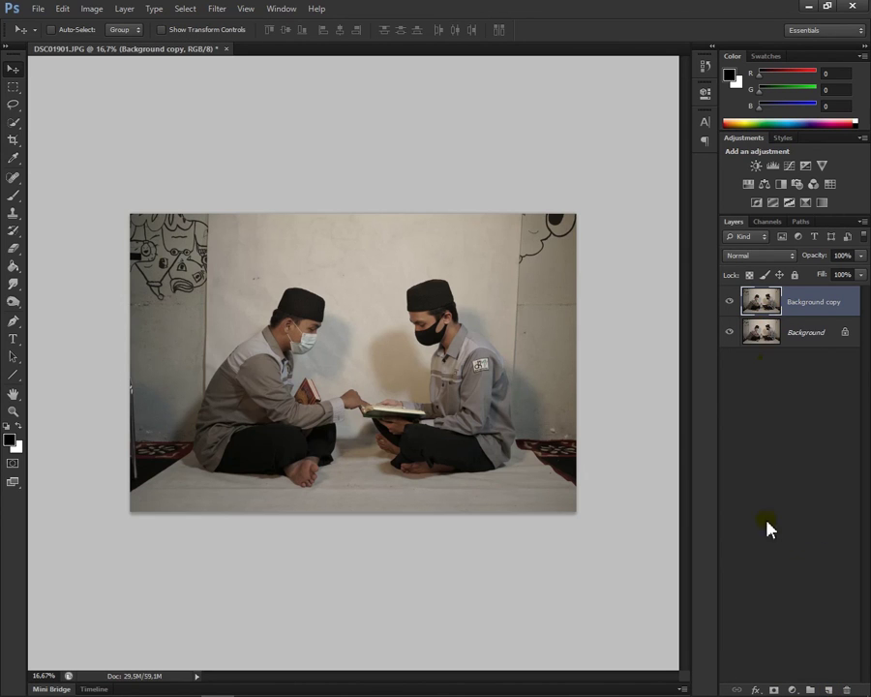
{"action": "left_click", "coordinate": [774, 690]}
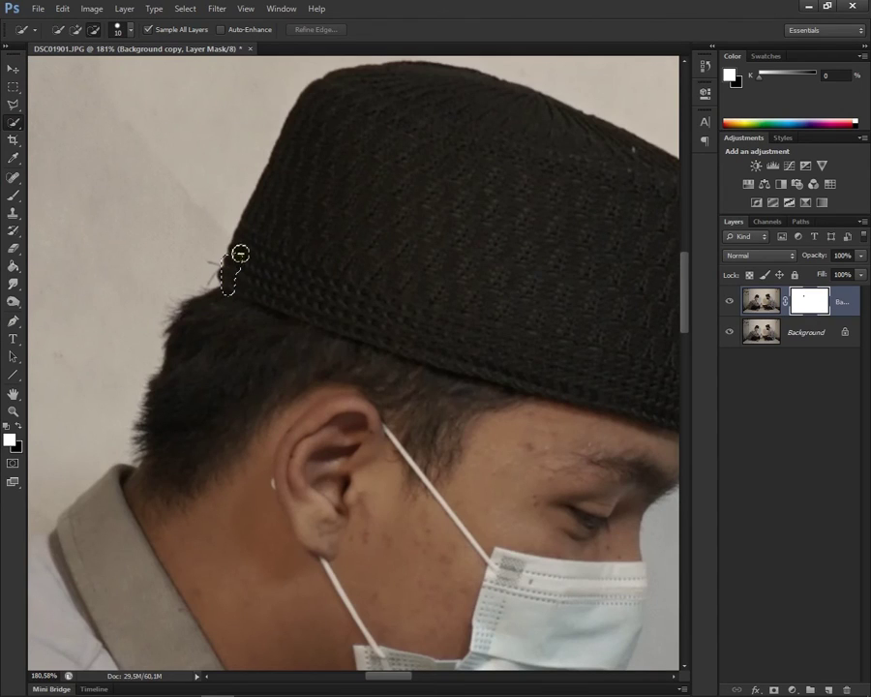
Step: Select the head and upper body of the seated man wearing the light face mask, adding areas with the Quick Selection tool
{"action": "left_click", "coordinate": [503, 311]}
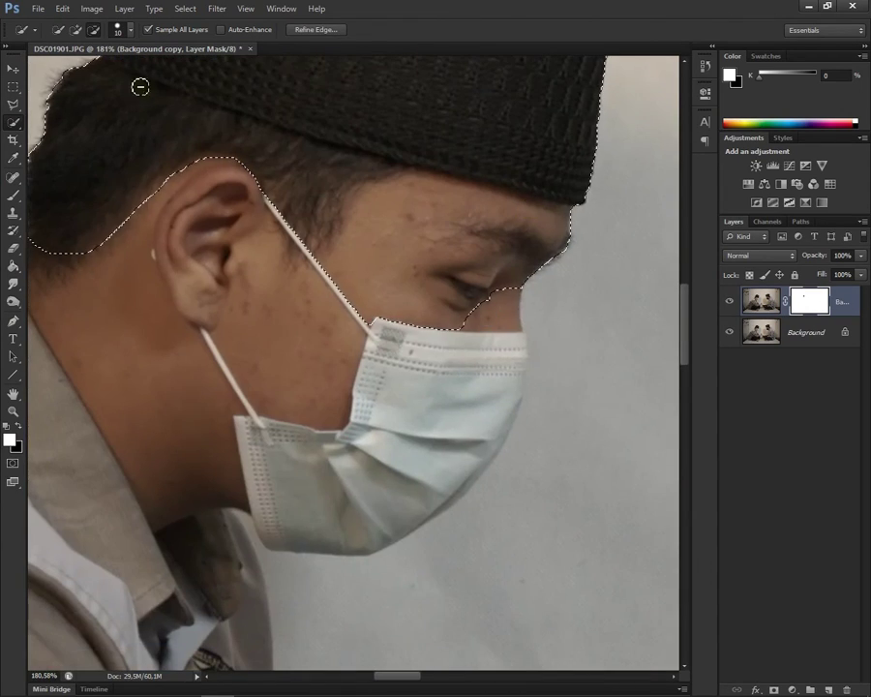
{"action": "left_click", "coordinate": [76, 29]}
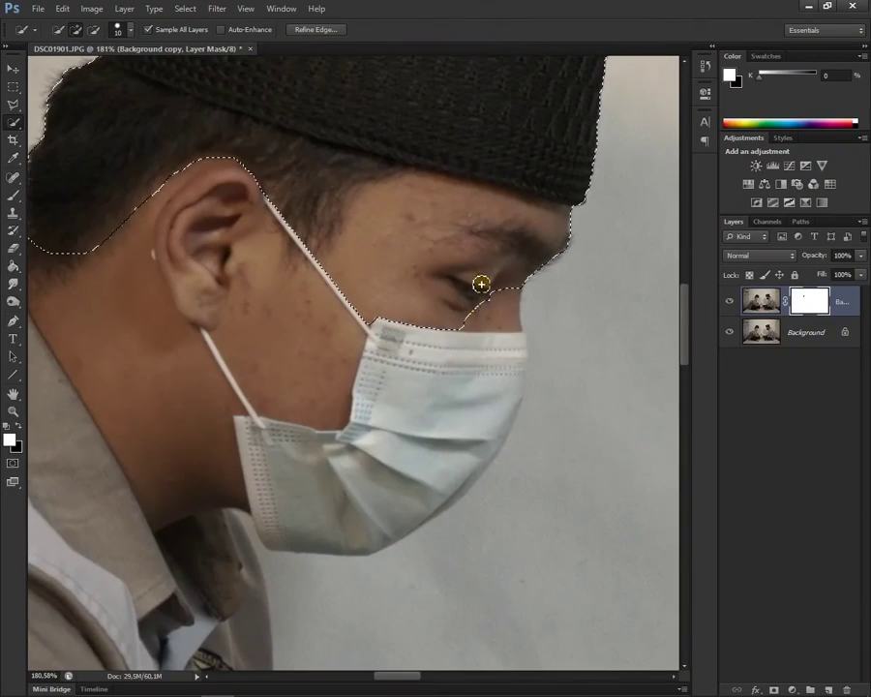
{"action": "mouse_move", "coordinate": [246, 483]}
{"action": "left_mouse_down"}
{"action": "mouse_move", "coordinate": [356, 256]}
{"action": "mouse_move", "coordinate": [257, 521]}
{"action": "left_mouse_up"}
{"action": "scroll", "coordinate": [296, 323], "scroll_direction": "down", "scroll_amount": 5}
{"action": "scroll", "coordinate": [296, 324], "scroll_direction": "up", "scroll_amount": 6}
{"action": "left_click_drag", "start_coordinate": [296, 358], "coordinate": [279, 431]}
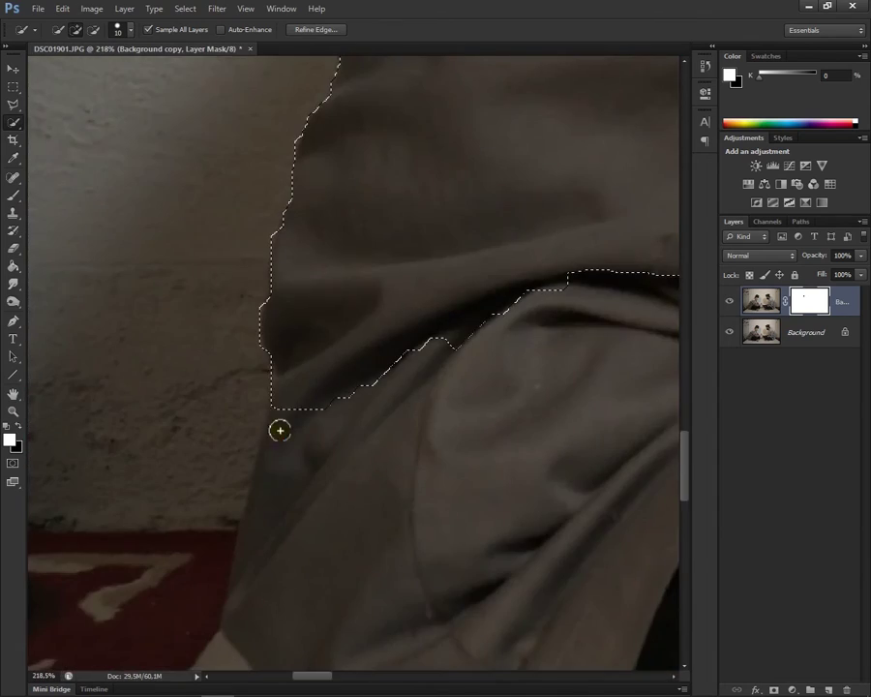
Step: Extend the quick selection over the same man's lower shirt, trousers and feet
{"action": "scroll", "coordinate": [280, 431], "scroll_direction": "down", "scroll_amount": 5}
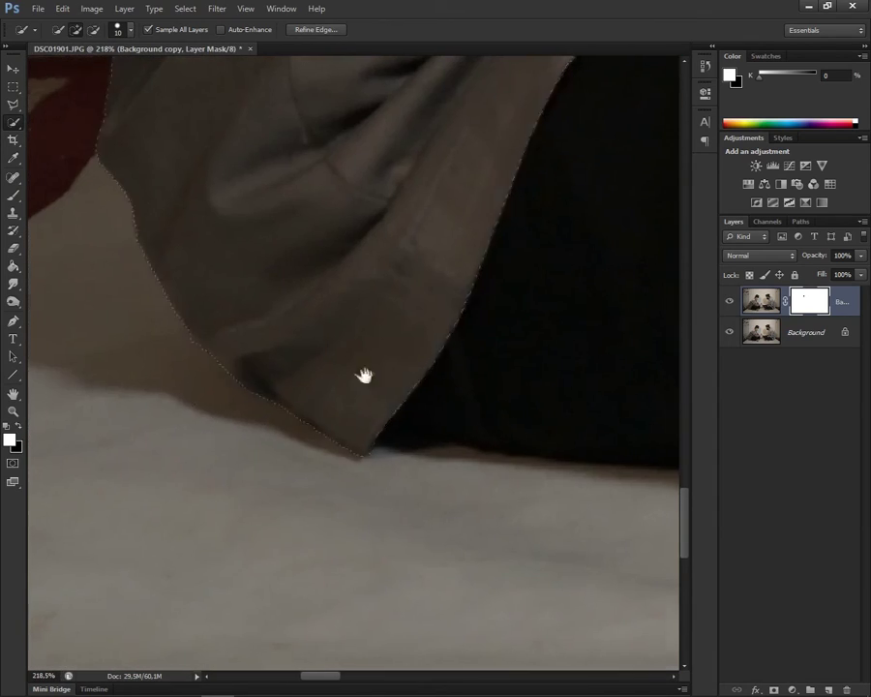
{"action": "left_click_drag", "start_coordinate": [364, 376], "coordinate": [117, 382]}
{"action": "left_click_drag", "start_coordinate": [469, 386], "coordinate": [250, 600]}
{"action": "scroll", "coordinate": [250, 288], "scroll_direction": "down", "scroll_amount": 1}
{"action": "left_click_drag", "start_coordinate": [390, 412], "coordinate": [159, 302]}
{"action": "left_click", "coordinate": [395, 441]}
{"action": "left_click_drag", "start_coordinate": [395, 442], "coordinate": [343, 270]}
{"action": "mouse_move", "coordinate": [407, 252]}
{"action": "left_mouse_down"}
{"action": "mouse_move", "coordinate": [466, 316]}
{"action": "mouse_move", "coordinate": [126, 413]}
{"action": "left_mouse_up"}
Step: Increase the Quick Selection brush to 35 px and extend the selection to the man wearing the black face mask
{"action": "scroll", "coordinate": [467, 316], "scroll_direction": "down", "scroll_amount": 8}
{"action": "key", "text": "bracketright"}
{"action": "key", "text": "bracketright"}
{"action": "key", "text": "bracketright"}
{"action": "key", "text": "bracketright"}
{"action": "key", "text": "bracketright"}
{"action": "left_click_drag", "start_coordinate": [223, 412], "coordinate": [360, 409]}
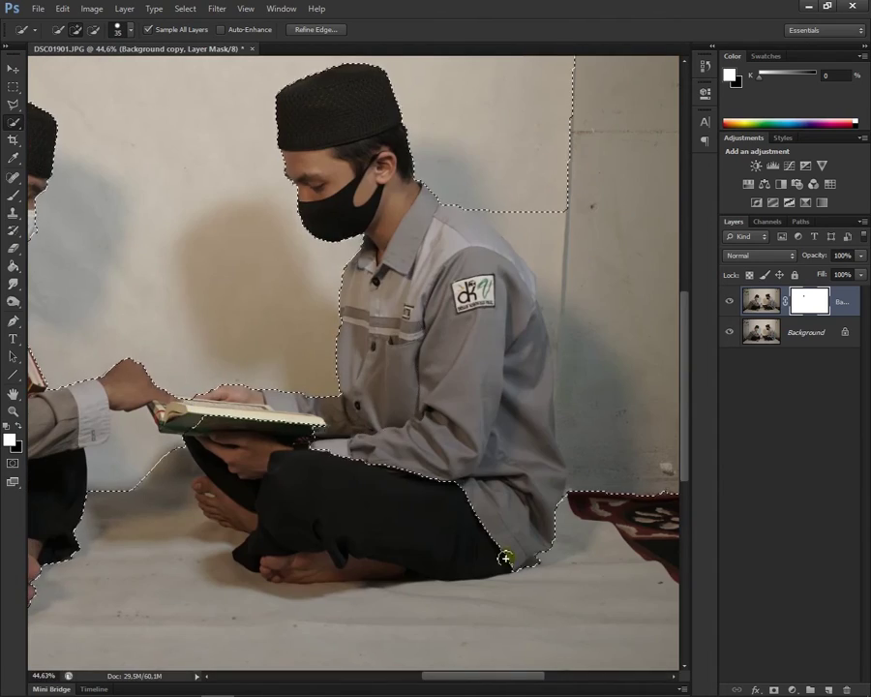
Step: Set the Polygonal Lasso tool to Subtract from selection and trace the shoulder and back of the man in the black mask
{"action": "scroll", "coordinate": [388, 166], "scroll_direction": "down", "scroll_amount": 1}
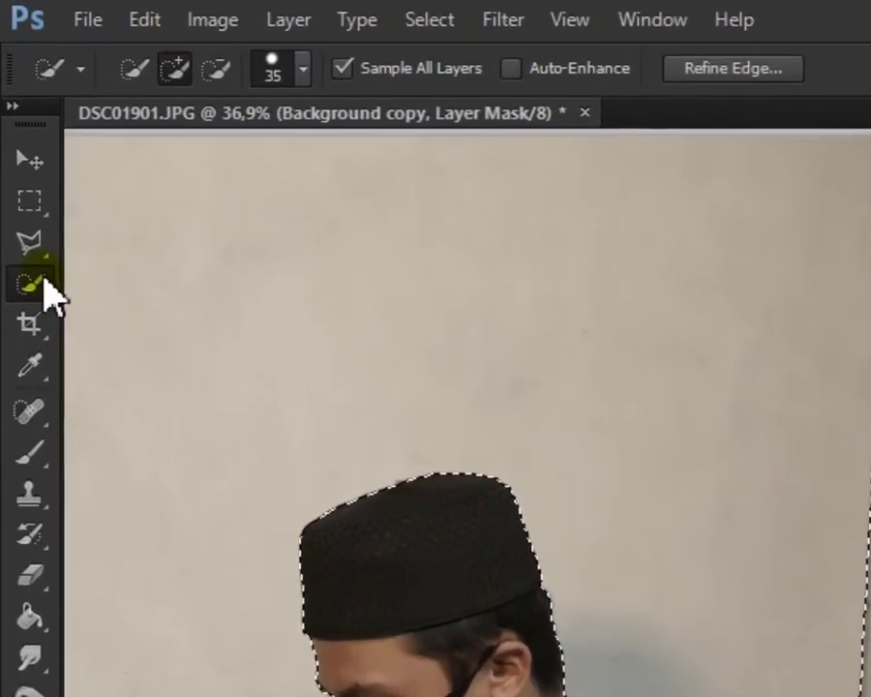
{"action": "right_click", "coordinate": [14, 104]}
{"action": "left_click", "coordinate": [39, 115]}
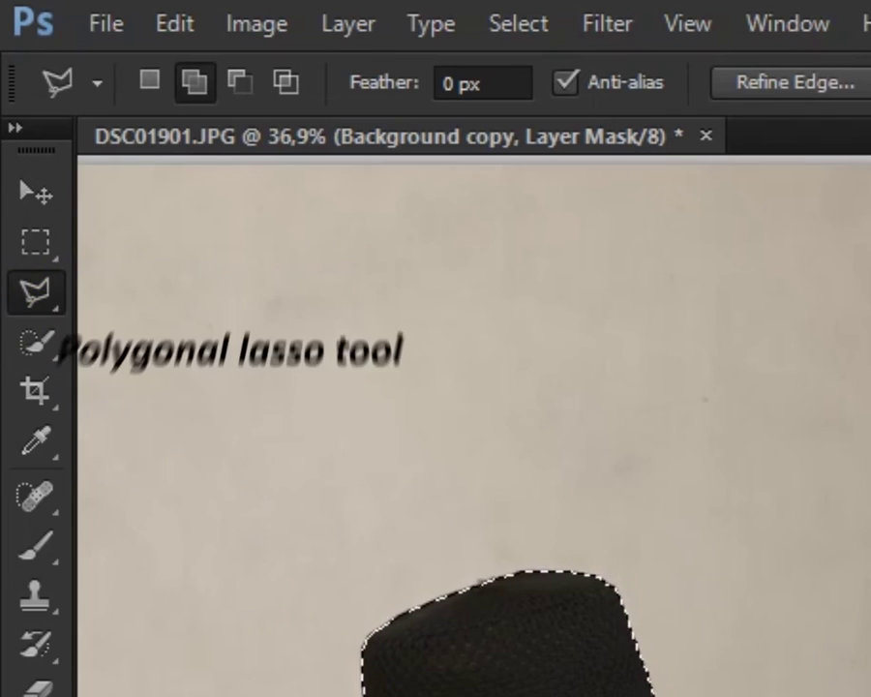
{"action": "left_click", "coordinate": [238, 83]}
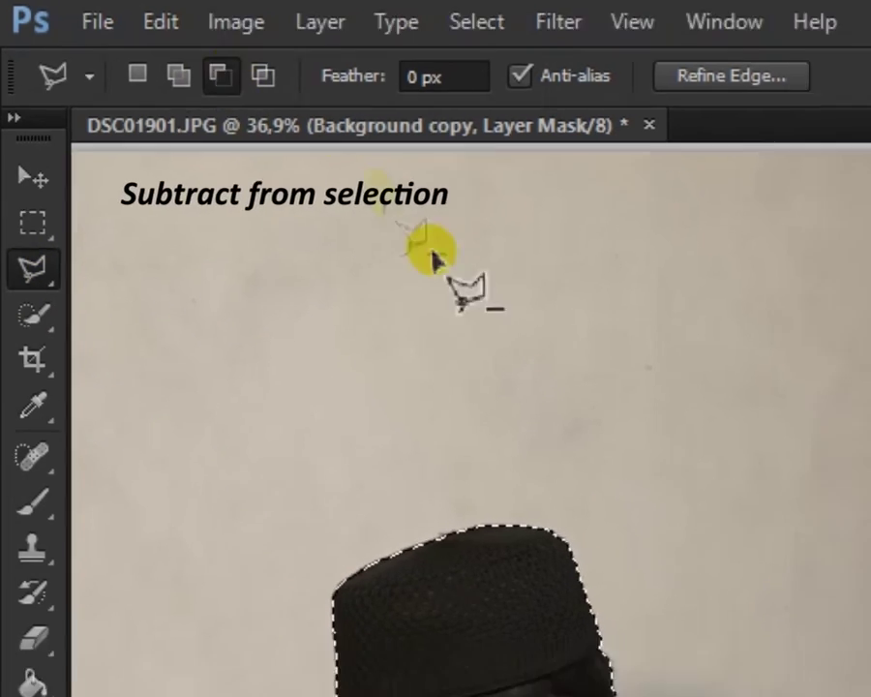
{"action": "scroll", "coordinate": [298, 334], "scroll_direction": "up", "scroll_amount": 9}
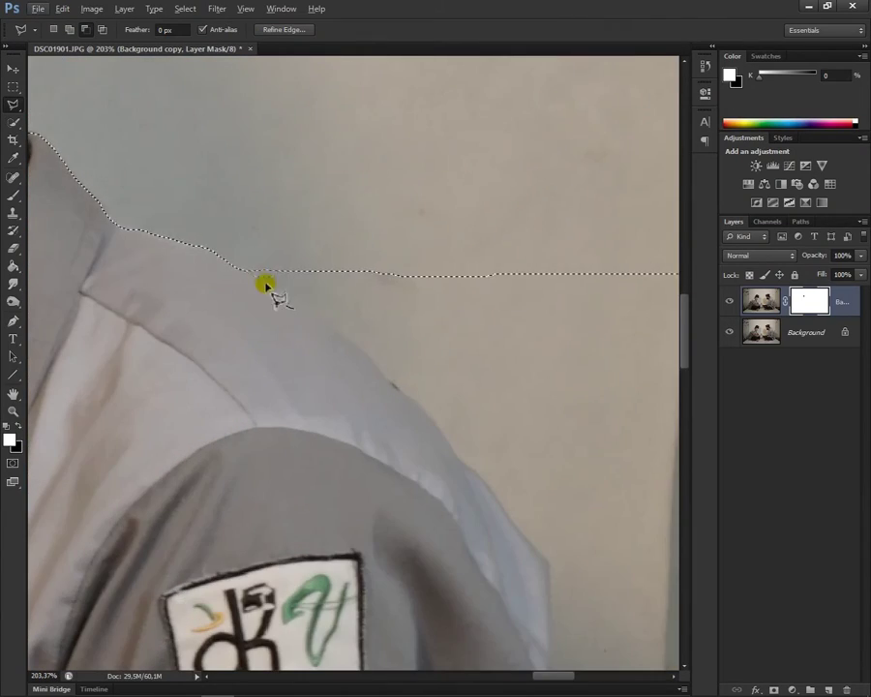
{"action": "left_click", "coordinate": [265, 286]}
{"action": "left_click_drag", "start_coordinate": [428, 404], "coordinate": [208, 237]}
{"action": "left_click", "coordinate": [337, 409]}
{"action": "left_click_drag", "start_coordinate": [337, 410], "coordinate": [207, 250]}
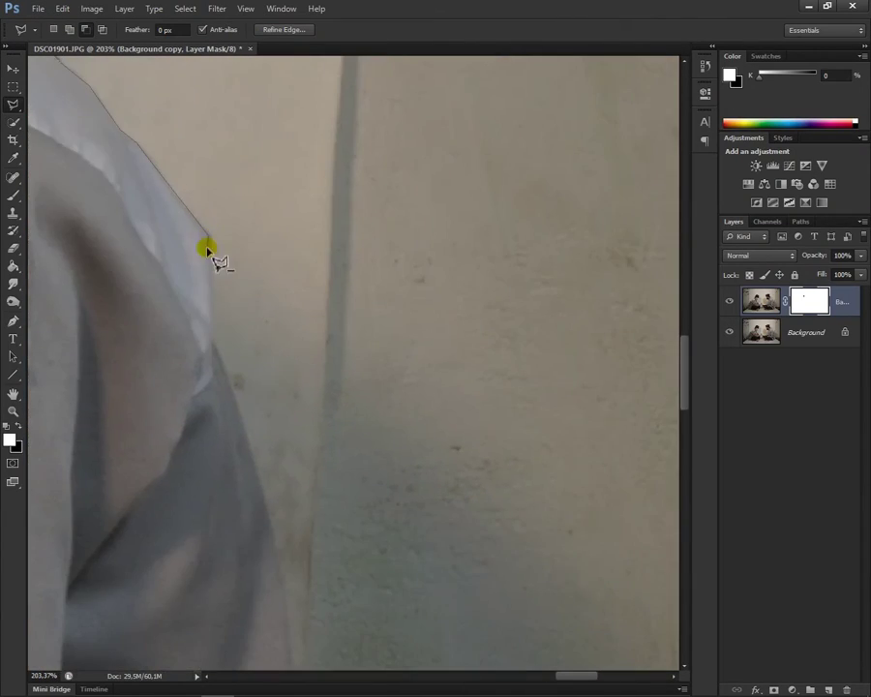
{"action": "left_click_drag", "start_coordinate": [274, 553], "coordinate": [253, 252]}
{"action": "left_click", "coordinate": [268, 385]}
{"action": "left_click_drag", "start_coordinate": [280, 658], "coordinate": [309, 306]}
{"action": "left_click", "coordinate": [345, 411]}
Step: Carry the subtracting outline past the photo's outer edge and close it to deselect the wall behind the black-masked man
{"action": "scroll", "coordinate": [336, 306], "scroll_direction": "down", "scroll_amount": 6}
{"action": "left_click", "coordinate": [338, 432]}
{"action": "scroll", "coordinate": [370, 441], "scroll_direction": "down", "scroll_amount": 8}
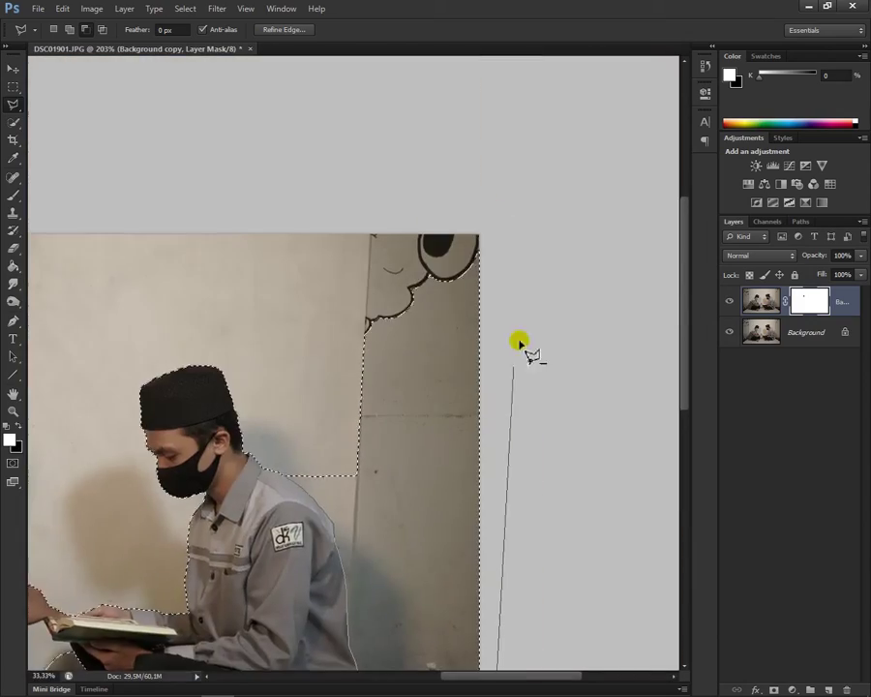
{"action": "scroll", "coordinate": [417, 223], "scroll_direction": "up", "scroll_amount": 6}
{"action": "left_click", "coordinate": [410, 268]}
{"action": "left_click", "coordinate": [283, 486]}
{"action": "scroll", "coordinate": [283, 486], "scroll_direction": "down", "scroll_amount": 2}
Step: Subtract the background between the two men, tracing the trouser edge, shirt cuff, hand and open book
{"action": "left_click_drag", "start_coordinate": [119, 499], "coordinate": [605, 192]}
{"action": "scroll", "coordinate": [317, 443], "scroll_direction": "up", "scroll_amount": 8}
{"action": "left_click", "coordinate": [249, 311]}
{"action": "left_click_drag", "start_coordinate": [385, 272], "coordinate": [304, 428]}
{"action": "left_click", "coordinate": [305, 263]}
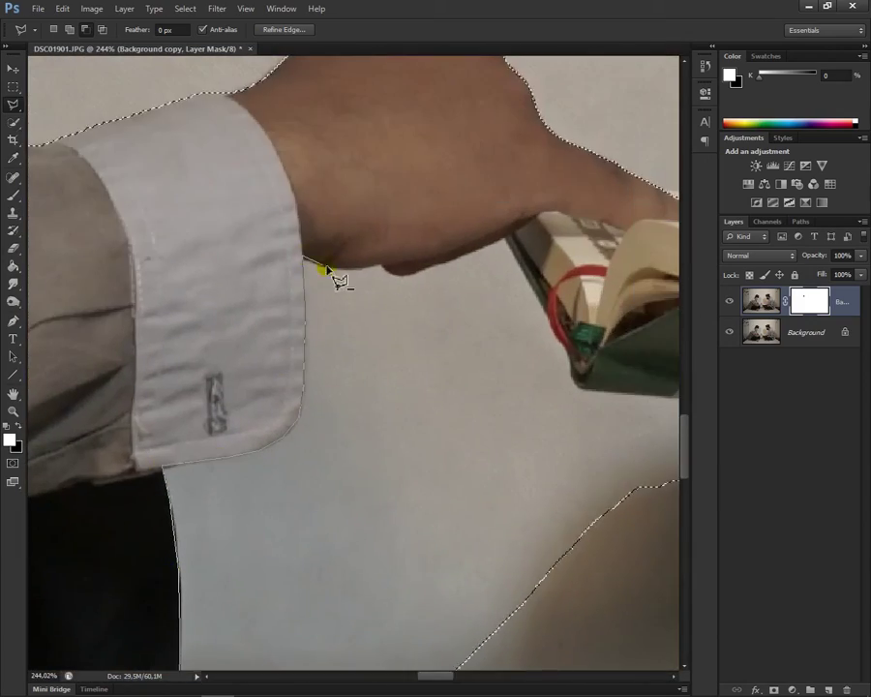
{"action": "left_click", "coordinate": [509, 218]}
{"action": "left_click_drag", "start_coordinate": [509, 218], "coordinate": [145, 251]}
{"action": "left_click", "coordinate": [335, 434]}
{"action": "mouse_move", "coordinate": [338, 463]}
{"action": "left_mouse_down"}
{"action": "mouse_move", "coordinate": [224, 380]}
{"action": "mouse_move", "coordinate": [403, 341]}
{"action": "left_mouse_up"}
{"action": "scroll", "coordinate": [224, 380], "scroll_direction": "down", "scroll_amount": 8}
Step: Subtract the remaining background areas around the men with further Polygonal Lasso outlines
{"action": "scroll", "coordinate": [77, 479], "scroll_direction": "up", "scroll_amount": 6}
{"action": "left_click", "coordinate": [136, 376]}
{"action": "mouse_move", "coordinate": [455, 397]}
{"action": "left_mouse_down"}
{"action": "mouse_move", "coordinate": [155, 397]}
{"action": "mouse_move", "coordinate": [178, 329]}
{"action": "left_mouse_up"}
{"action": "left_click", "coordinate": [431, 399]}
{"action": "left_click", "coordinate": [314, 420]}
{"action": "scroll", "coordinate": [354, 242], "scroll_direction": "down", "scroll_amount": 4}
Step: Add the missed light shirt strip beside the red book to the selection, and correct the selection around the other man's bare foot
{"action": "scroll", "coordinate": [364, 237], "scroll_direction": "up", "scroll_amount": 5}
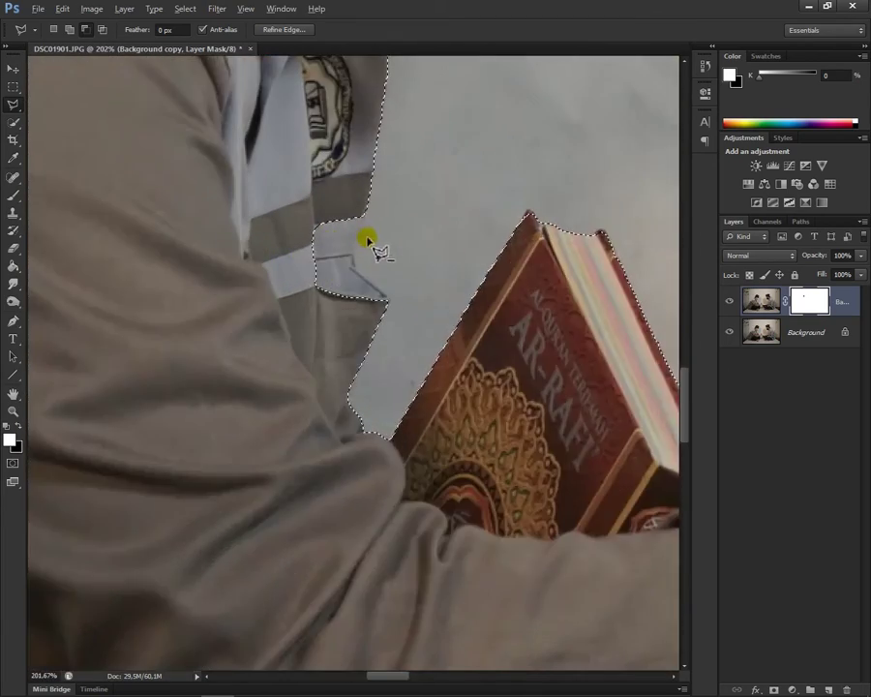
{"action": "left_click", "coordinate": [69, 30]}
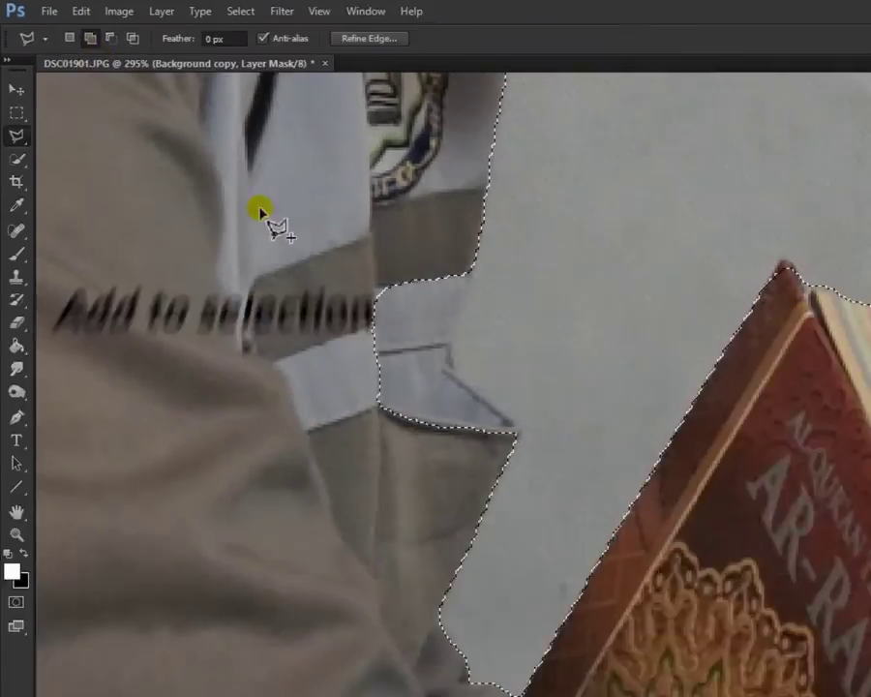
{"action": "left_click", "coordinate": [366, 199]}
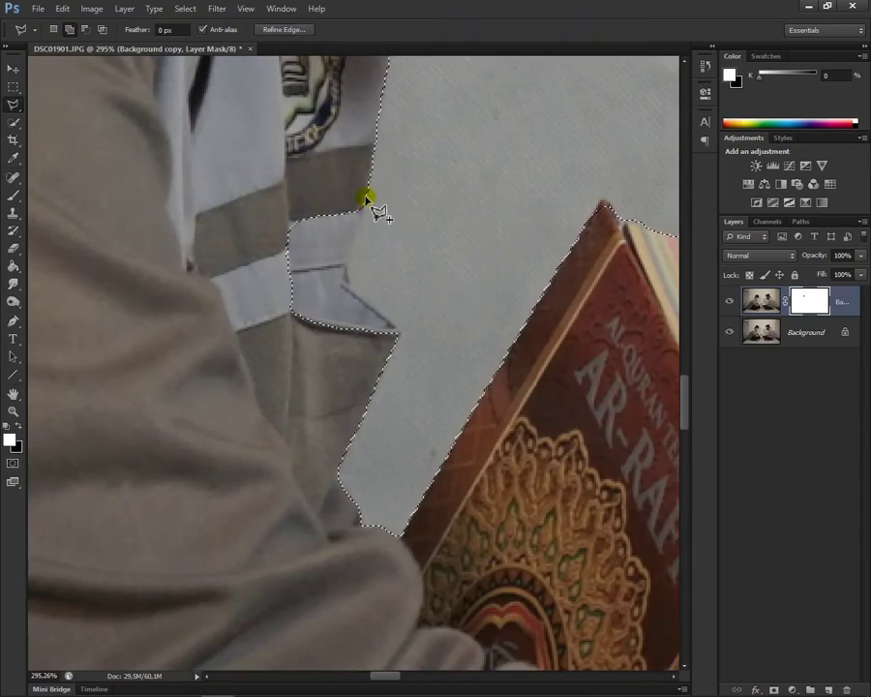
{"action": "left_click", "coordinate": [400, 334]}
{"action": "scroll", "coordinate": [500, 235], "scroll_direction": "up", "scroll_amount": 6}
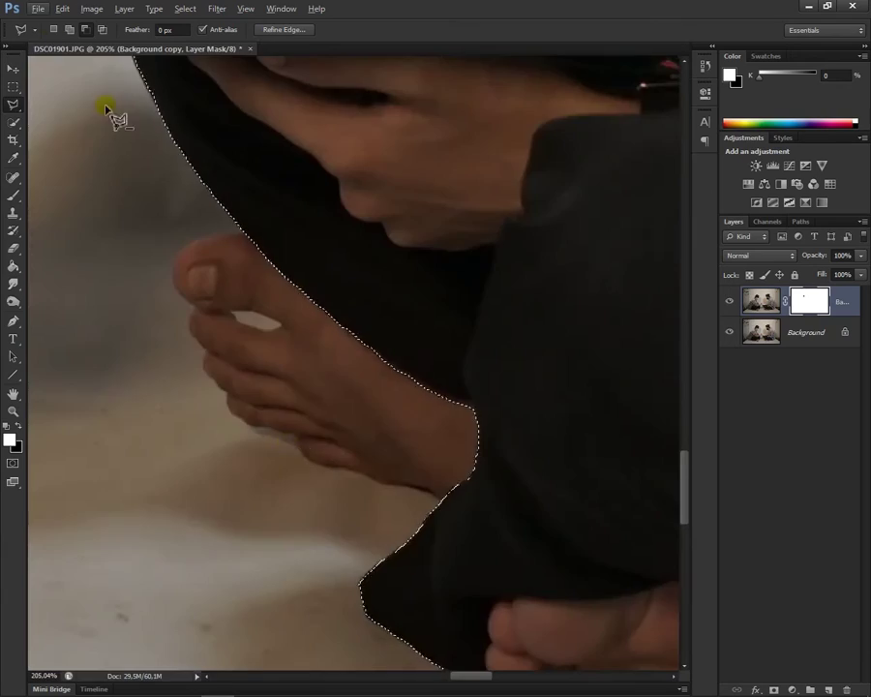
{"action": "left_click", "coordinate": [157, 334]}
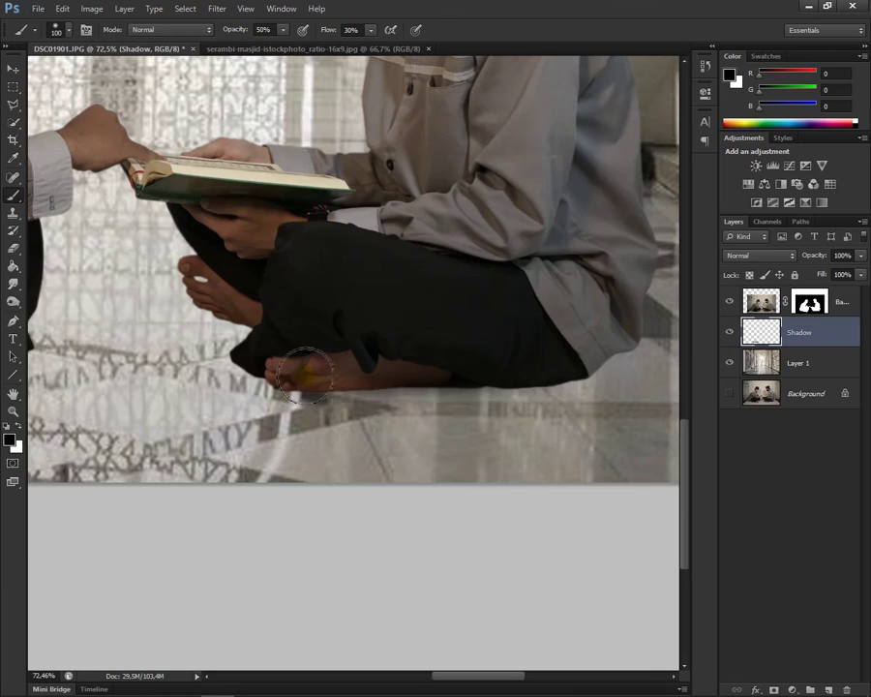
Step: Paint a soft black shadow under the black-masked man on the Shadow layer, and clean the layer mask around the toes with a 10 px eraser
{"action": "left_click_drag", "start_coordinate": [290, 364], "coordinate": [606, 362]}
{"action": "scroll", "coordinate": [413, 363], "scroll_direction": "left", "scroll_amount": 3}
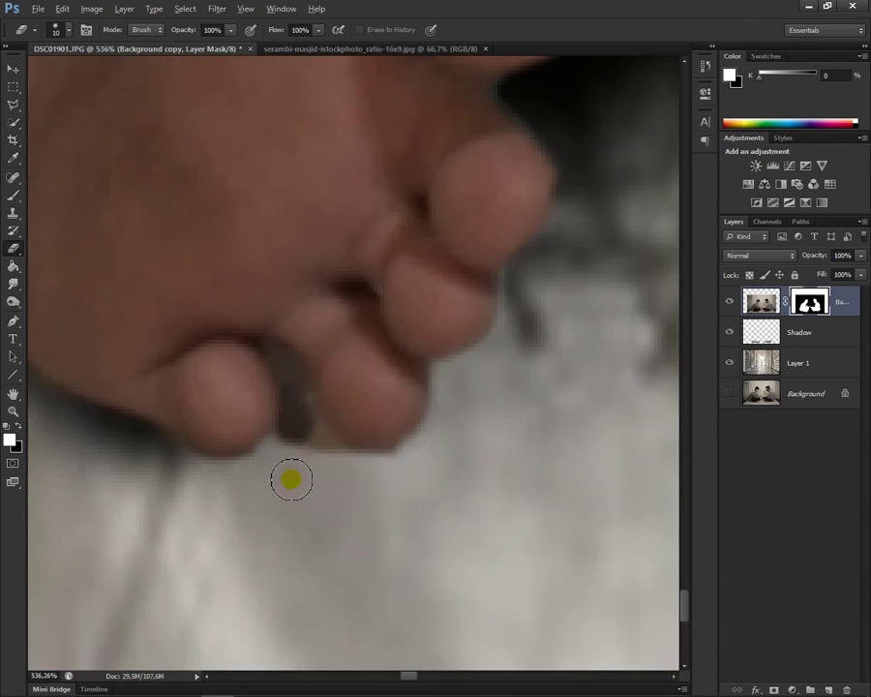
{"action": "mouse_move", "coordinate": [292, 478]}
{"action": "left_mouse_down"}
{"action": "mouse_move", "coordinate": [297, 414]}
{"action": "mouse_move", "coordinate": [330, 441]}
{"action": "left_mouse_up"}
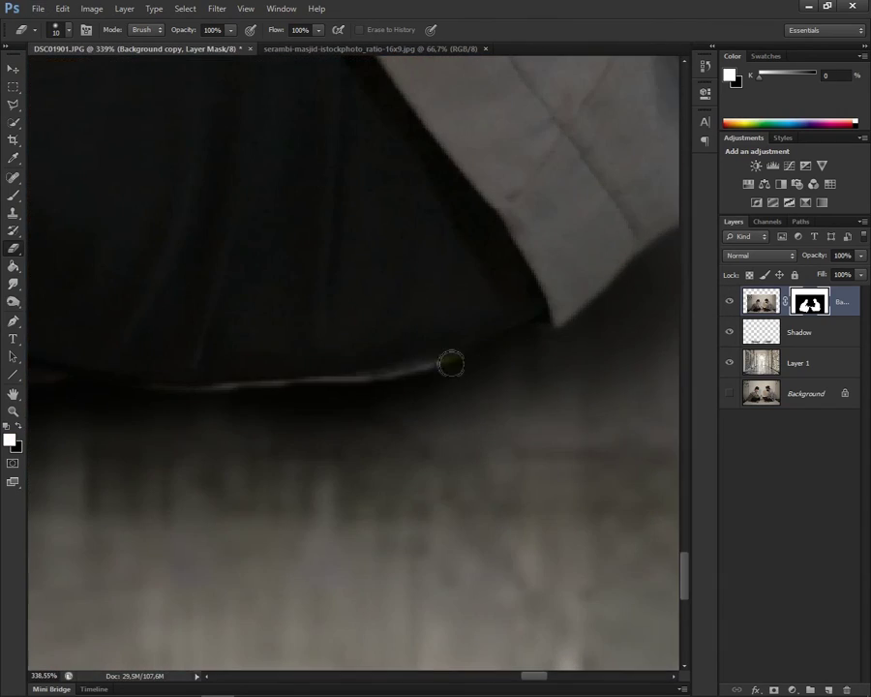
{"action": "scroll", "coordinate": [455, 362], "scroll_direction": "up", "scroll_amount": 3}
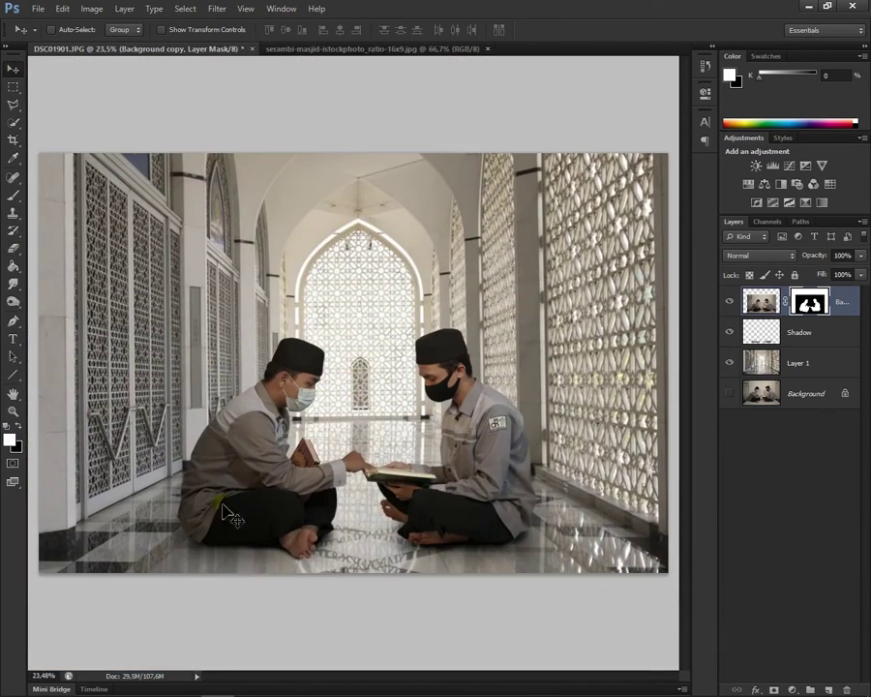
Step: Add clipped adjustment layers to the masked Background copy, including Curves and Photo Filter
{"action": "left_click", "coordinate": [792, 691]}
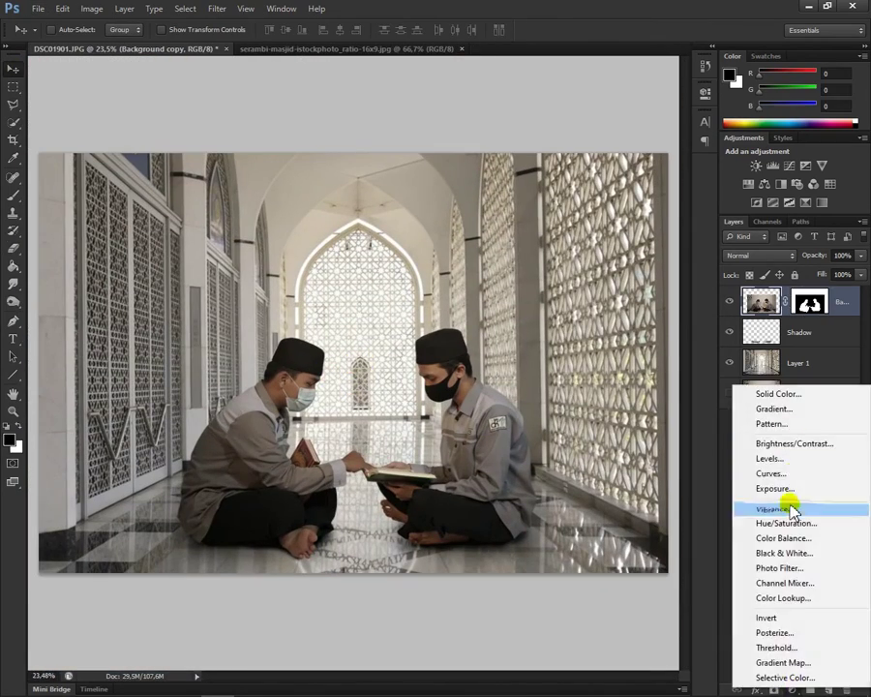
{"action": "left_click", "coordinate": [765, 657]}
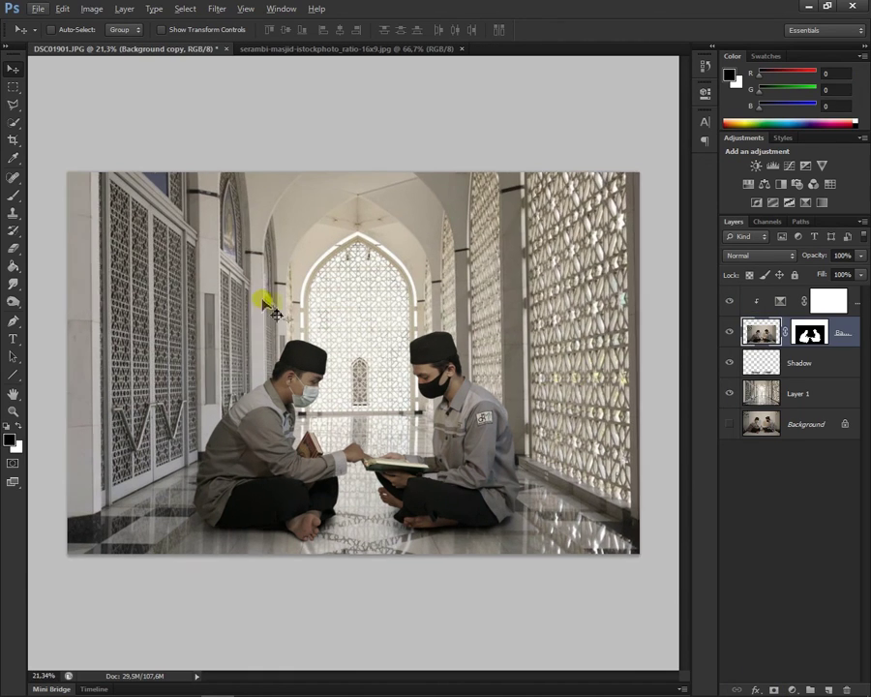
{"action": "left_click", "coordinate": [792, 690]}
{"action": "left_click", "coordinate": [794, 468]}
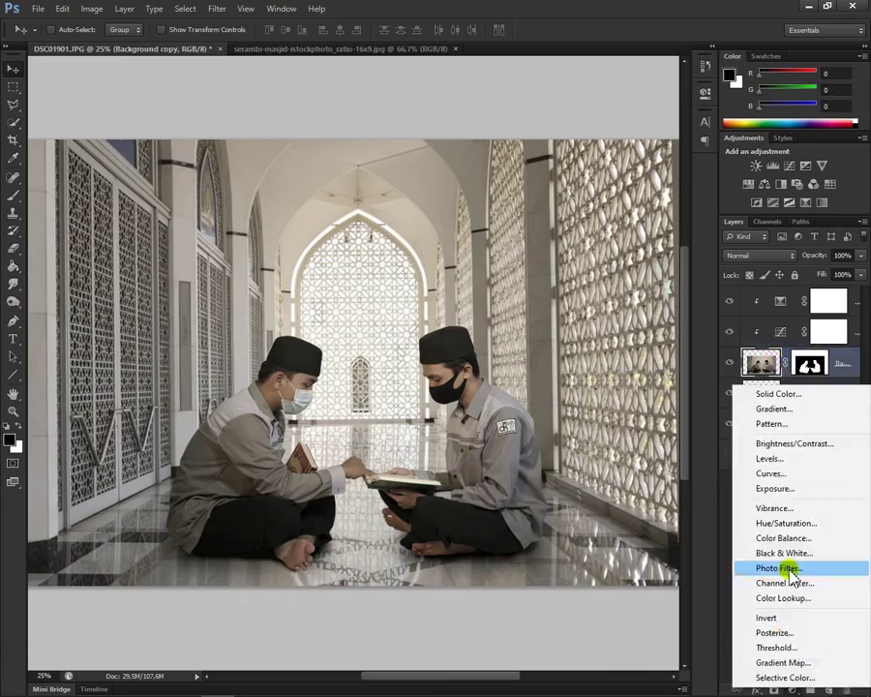
{"action": "left_click", "coordinate": [790, 565]}
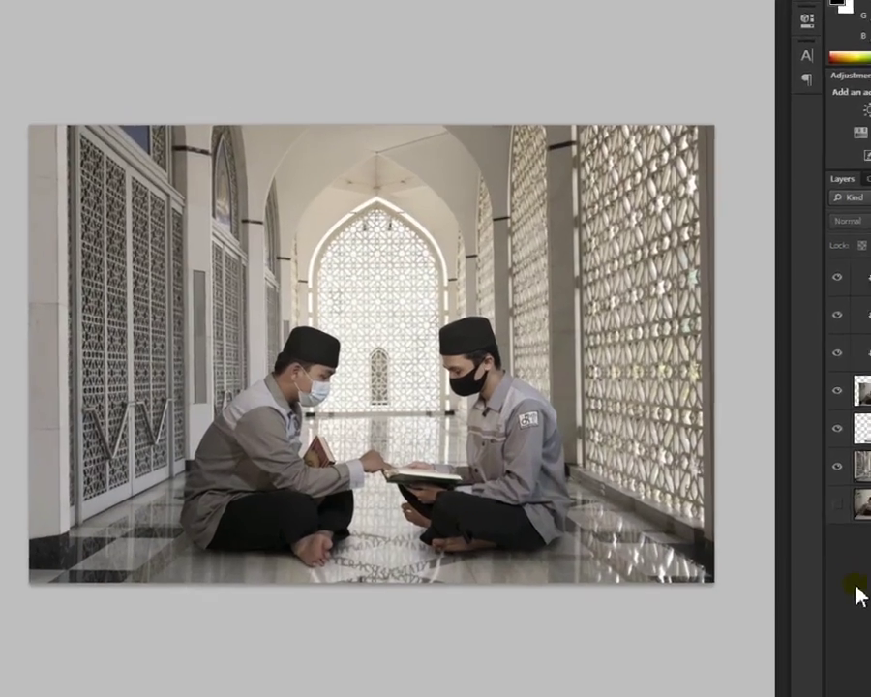